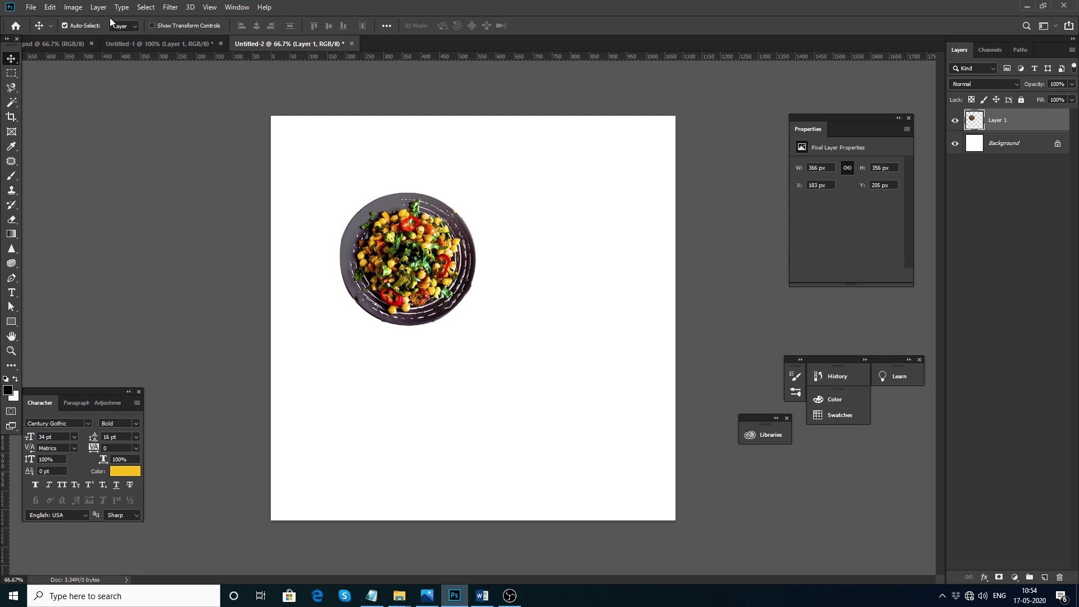
Resize the canvas to 800 × 800 px, move the chickpea plate toward the centre, and view at 100%
{"action": "left_click", "coordinate": [120, 104]}
{"action": "type", "text": "800"}
{"action": "key", "text": "Tab"}
{"action": "type", "text": "800"}
{"action": "key", "text": "Return"}
{"action": "left_click_drag", "start_coordinate": [426, 284], "coordinate": [476, 299]}
{"action": "key", "text": "ctrl+plus"}
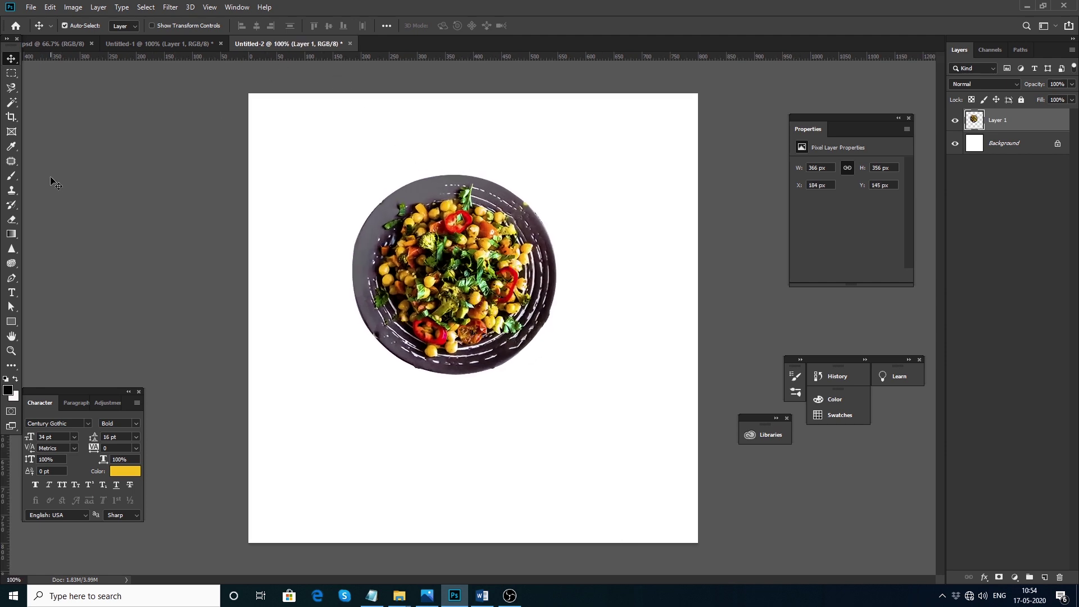
Draw a large circle over the chickpea plate with the Ellipse tool
{"action": "right_click", "coordinate": [11, 324]}
{"action": "left_click", "coordinate": [52, 342]}
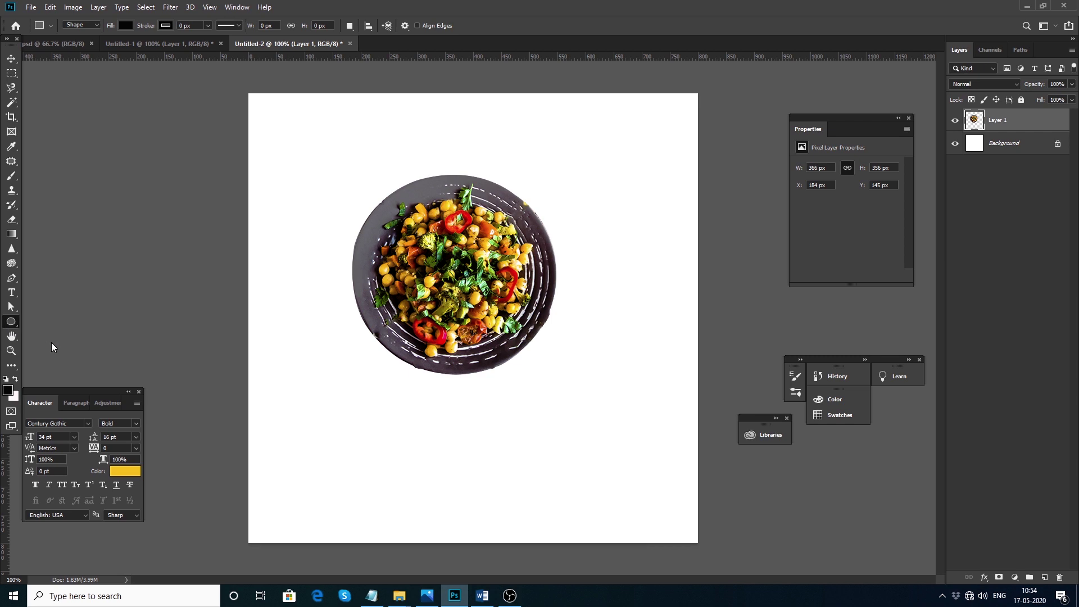
{"action": "left_click_drag", "start_coordinate": [326, 165], "coordinate": [576, 411]}
{"action": "key", "text": "v"}
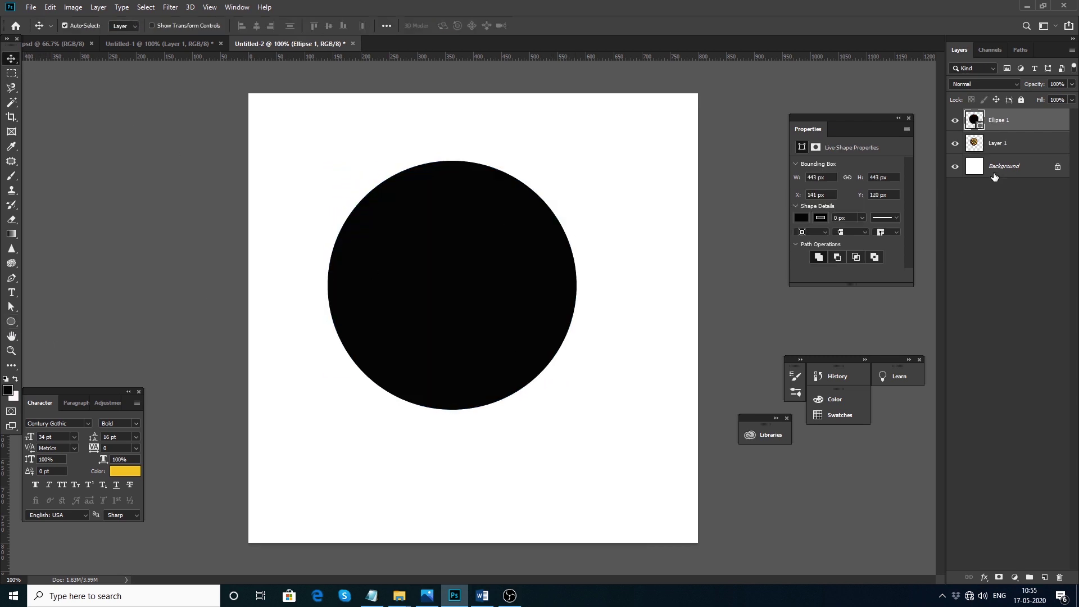
Give the circle an orange-red stroke and set its fill to 0% so only the ring shows
{"action": "double_click", "coordinate": [1034, 125]}
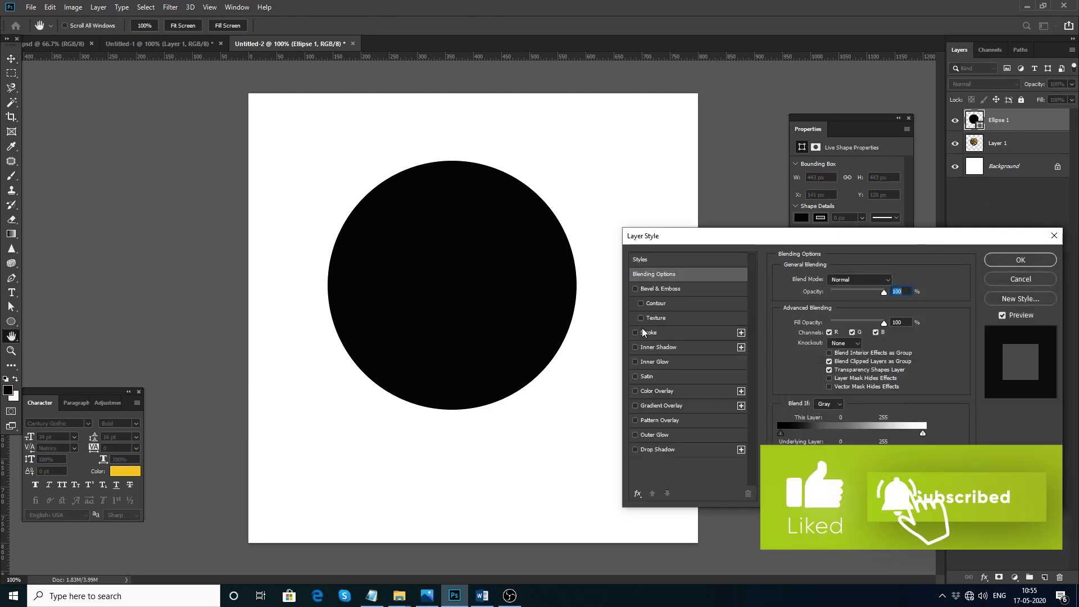
{"action": "left_click", "coordinate": [650, 333]}
{"action": "left_click", "coordinate": [802, 360]}
{"action": "left_click", "coordinate": [865, 390]}
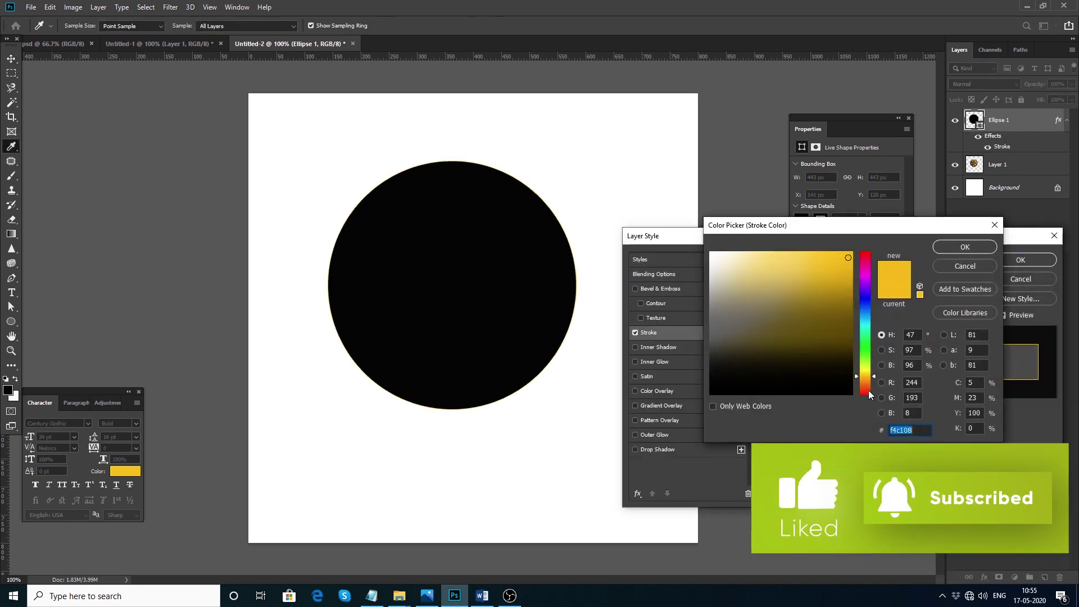
{"action": "left_click", "coordinate": [962, 247]}
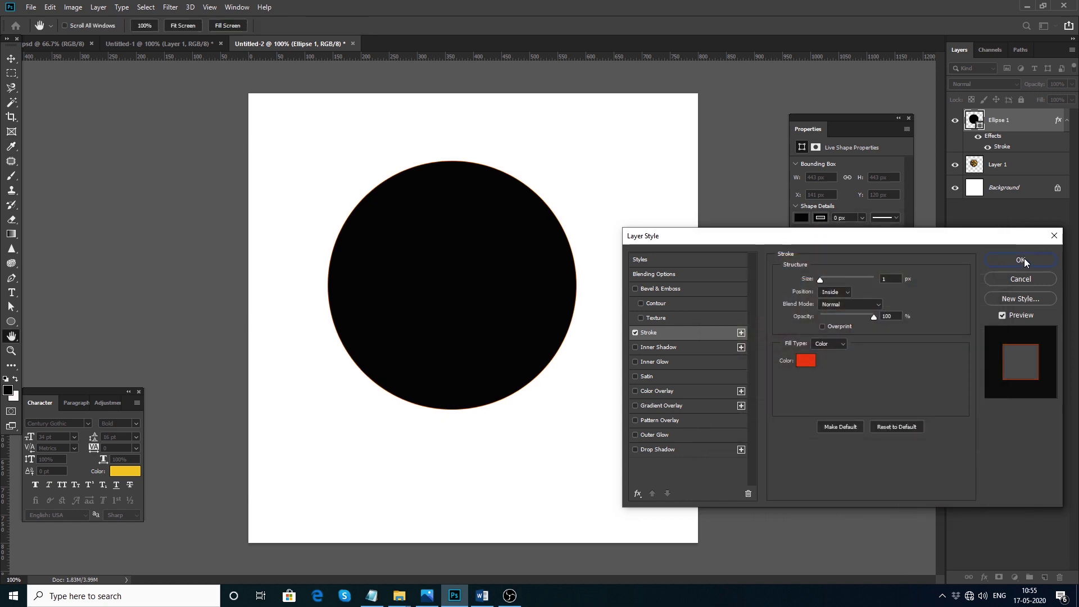
{"action": "double_click", "coordinate": [894, 279]}
{"action": "left_click", "coordinate": [1037, 261]}
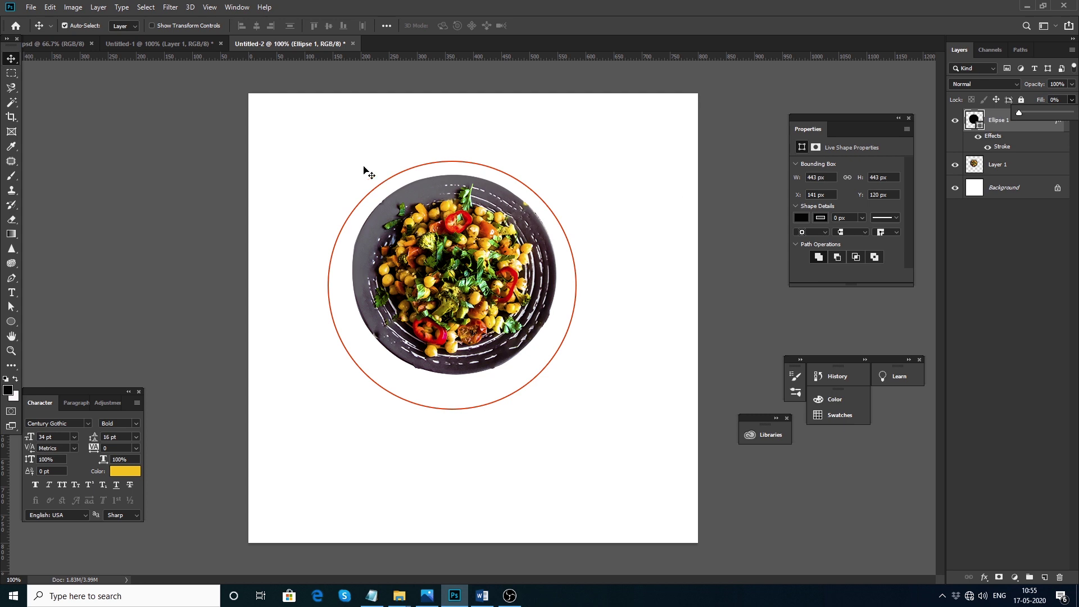
{"action": "left_click", "coordinate": [405, 378]}
Scale the ring down to about 405 px and rotate it slightly
{"action": "mouse_move", "coordinate": [424, 402]}
{"action": "left_mouse_down"}
{"action": "mouse_move", "coordinate": [431, 386]}
{"action": "mouse_move", "coordinate": [424, 400]}
{"action": "left_mouse_up"}
{"action": "key", "text": "ctrl+t"}
{"action": "left_click_drag", "start_coordinate": [579, 409], "coordinate": [569, 388]}
{"action": "left_click_drag", "start_coordinate": [528, 341], "coordinate": [542, 339]}
{"action": "left_click_drag", "start_coordinate": [576, 159], "coordinate": [568, 167]}
{"action": "left_click_drag", "start_coordinate": [557, 278], "coordinate": [550, 275]}
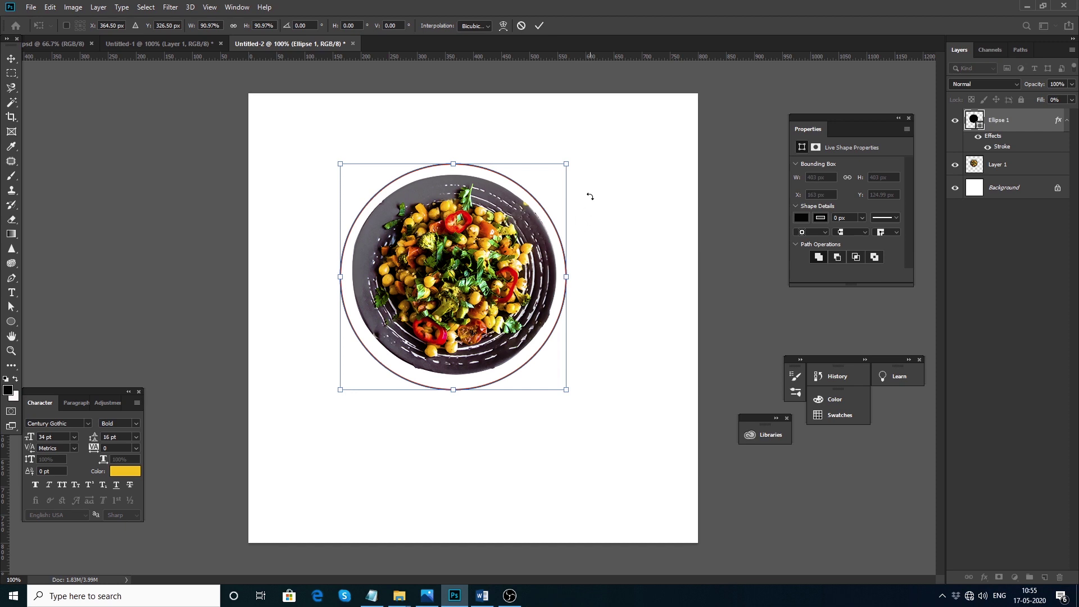
{"action": "left_click_drag", "start_coordinate": [589, 158], "coordinate": [600, 188]}
{"action": "key", "text": "Return"}
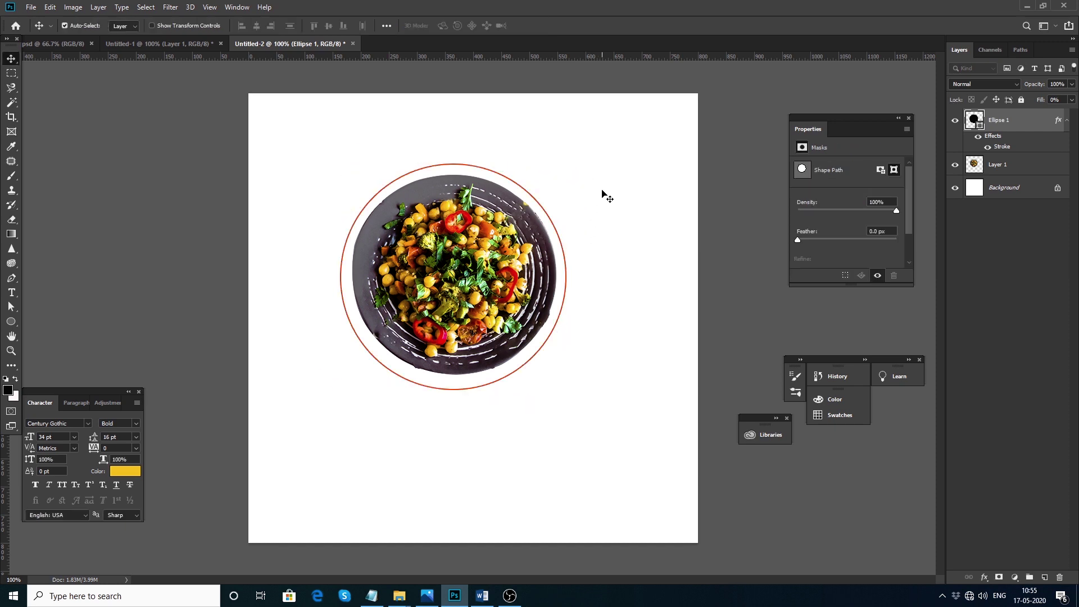
Nudge the ring so it sits evenly centred around the plate's rim
{"action": "left_click_drag", "start_coordinate": [523, 368], "coordinate": [520, 370]}
{"action": "left_click_drag", "start_coordinate": [521, 330], "coordinate": [533, 332]}
{"action": "key", "text": "ctrl"}
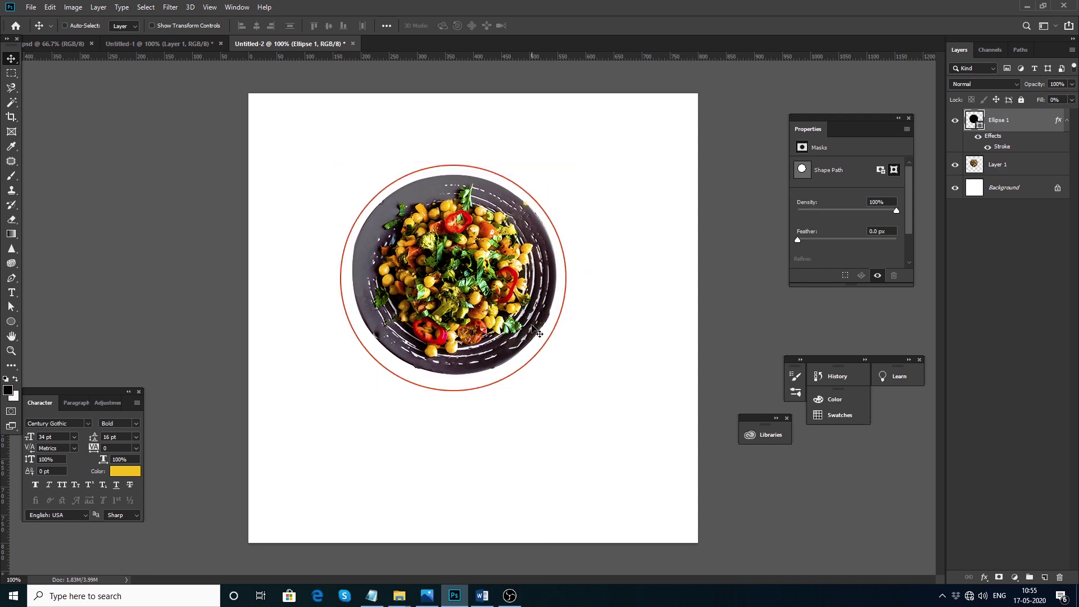
{"action": "left_click_drag", "start_coordinate": [529, 365], "coordinate": [530, 365]}
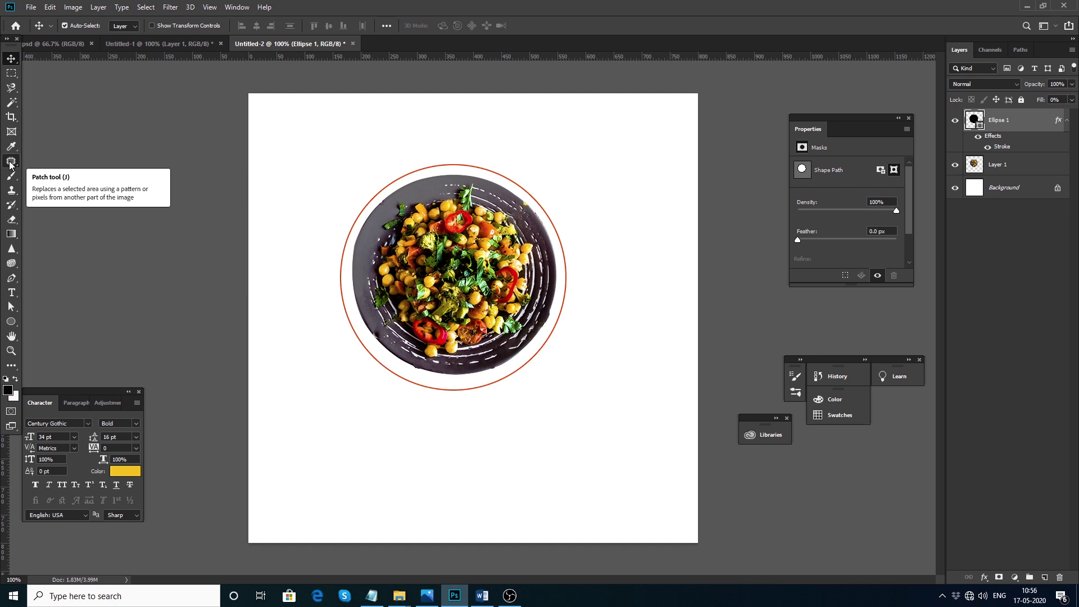
Draw a black rectangle across the plate and tilt it to about -23.5 degrees
{"action": "right_click", "coordinate": [11, 322]}
{"action": "left_click", "coordinate": [62, 323]}
{"action": "left_click_drag", "start_coordinate": [329, 337], "coordinate": [632, 485]}
{"action": "key", "text": "ctrl+t"}
{"action": "left_click_drag", "start_coordinate": [675, 313], "coordinate": [629, 233]}
{"action": "left_click_drag", "start_coordinate": [580, 360], "coordinate": [590, 316]}
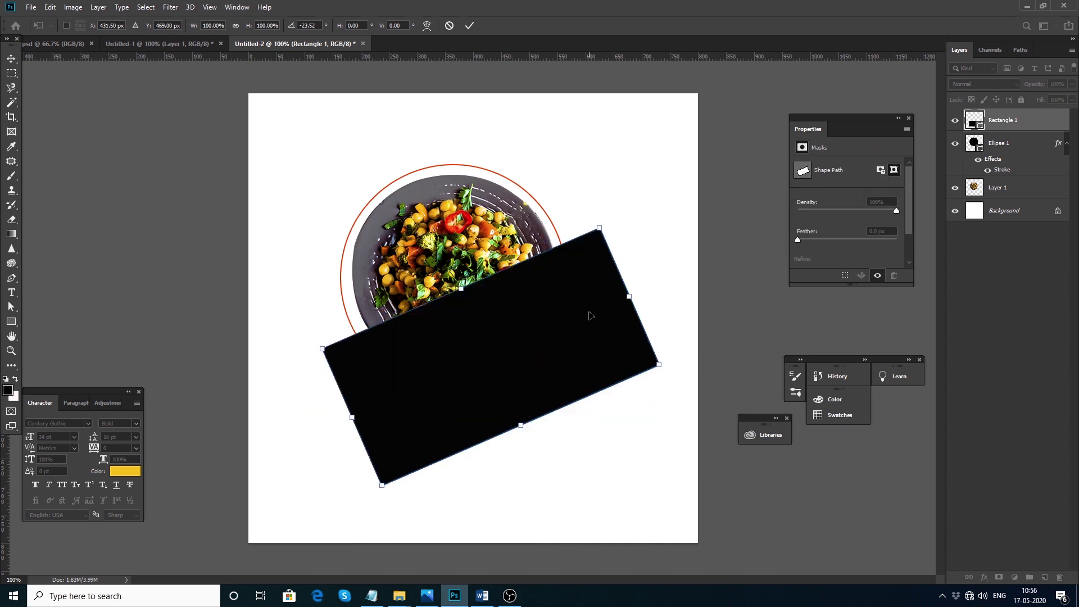
{"action": "left_click", "coordinate": [18, 59]}
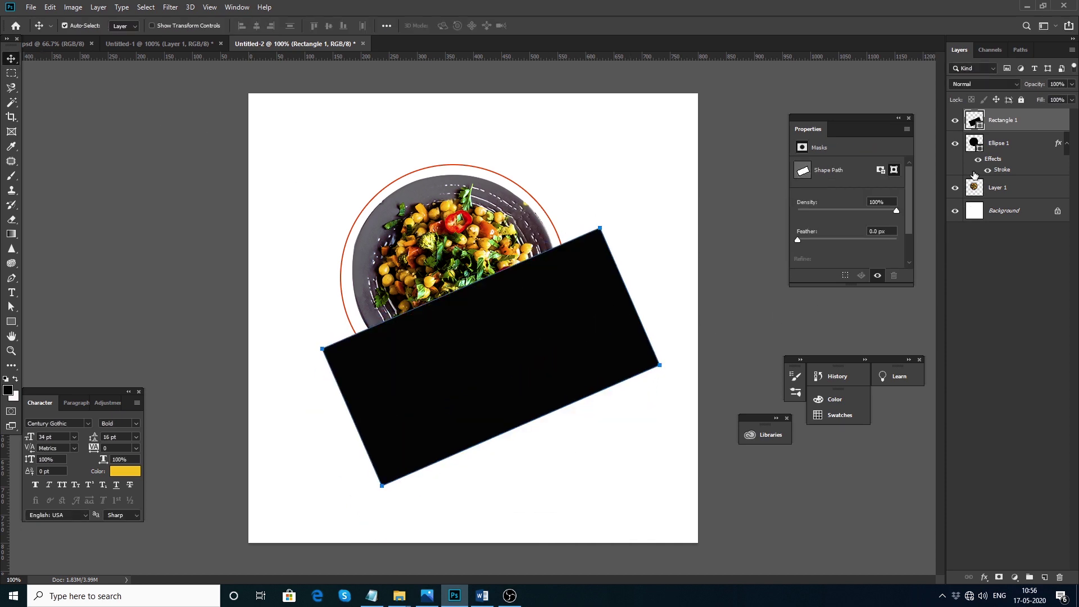
Rasterize the ring and delete its part lying under the rectangle, then deselect
{"action": "right_click", "coordinate": [1006, 147]}
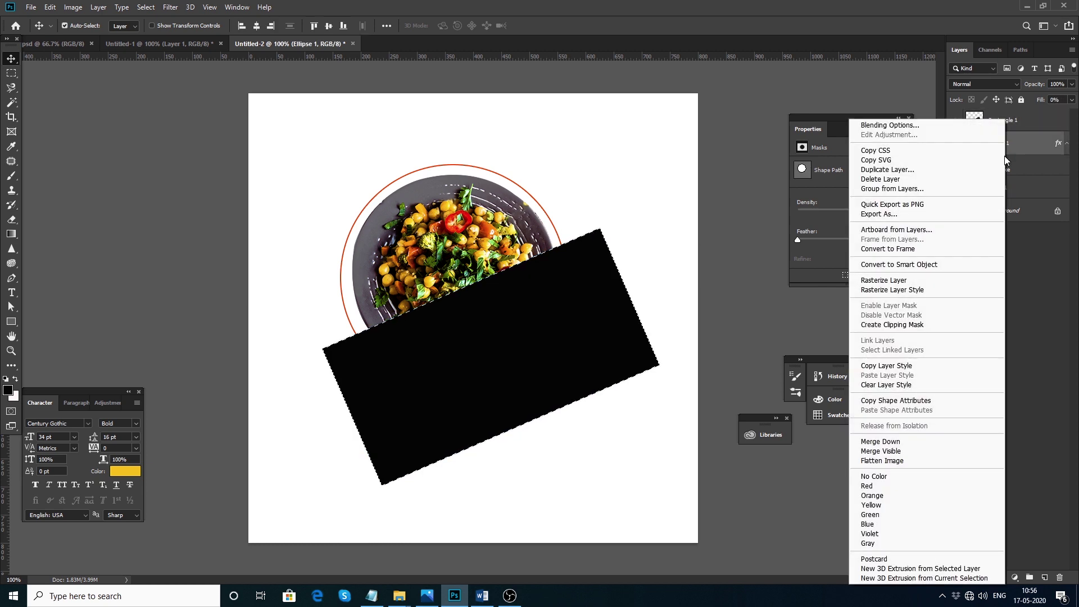
{"action": "left_click", "coordinate": [877, 280]}
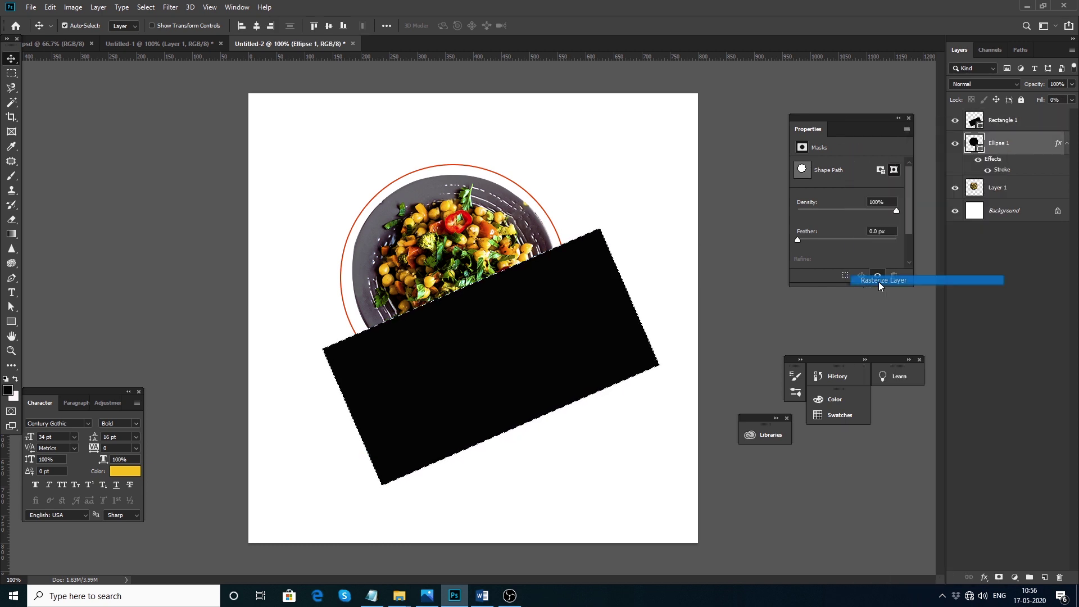
{"action": "key", "text": "Delete"}
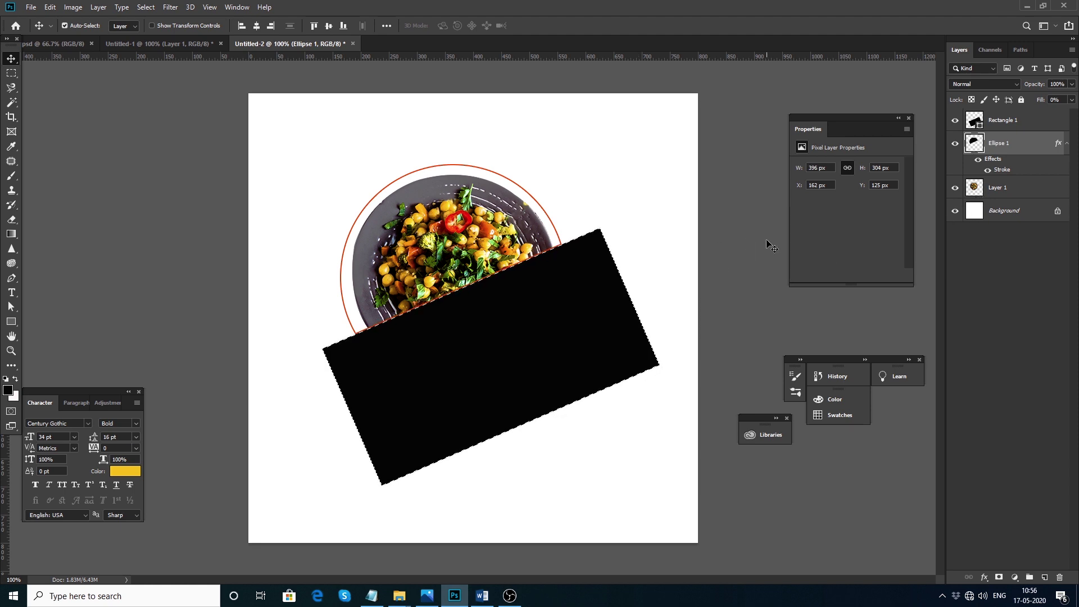
{"action": "key", "text": "ctrl+d"}
Compare with the Untitled-1 reference, then delete the black rectangle in Untitled-2
{"action": "left_click", "coordinate": [224, 42]}
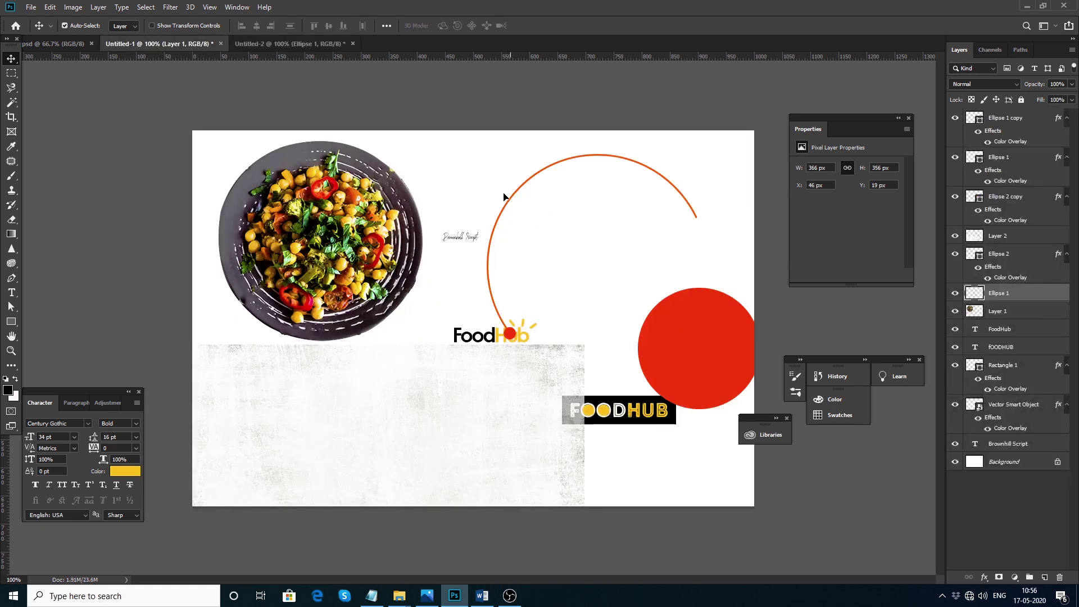
{"action": "left_click", "coordinate": [290, 43]}
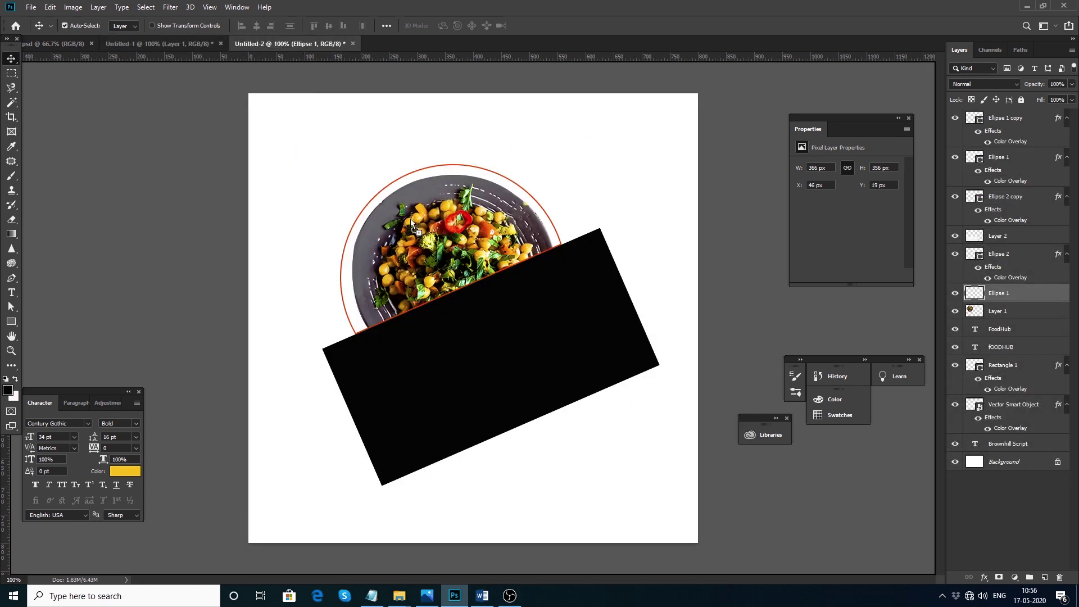
{"action": "left_click_drag", "start_coordinate": [571, 332], "coordinate": [562, 323]}
{"action": "key", "text": "Delete"}
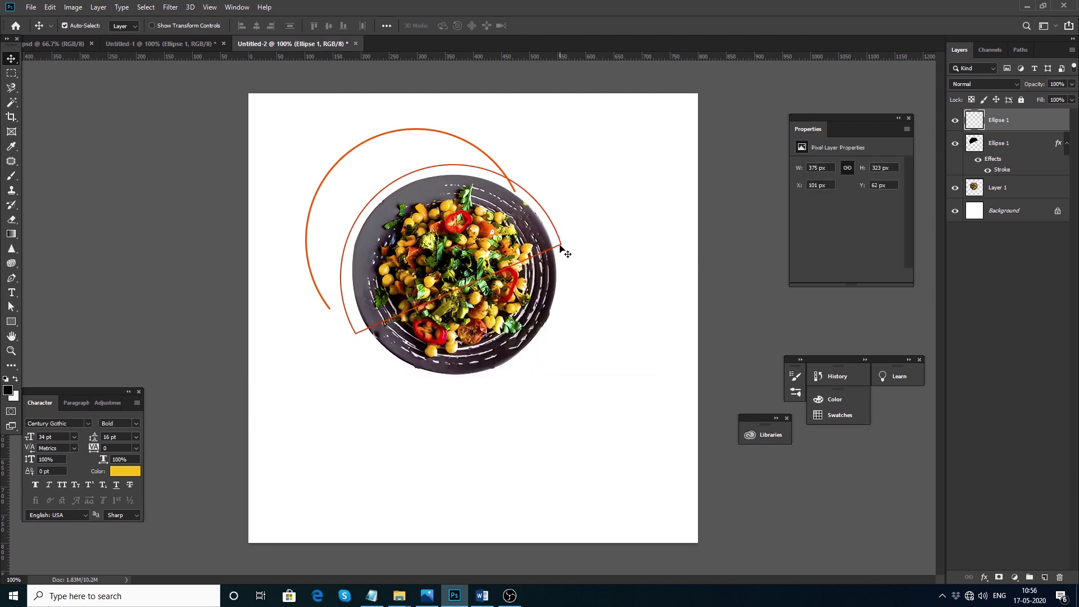
Delete the stroked ring and move the open orange arc around the plate's left side
{"action": "left_click", "coordinate": [560, 245]}
{"action": "key", "text": "a"}
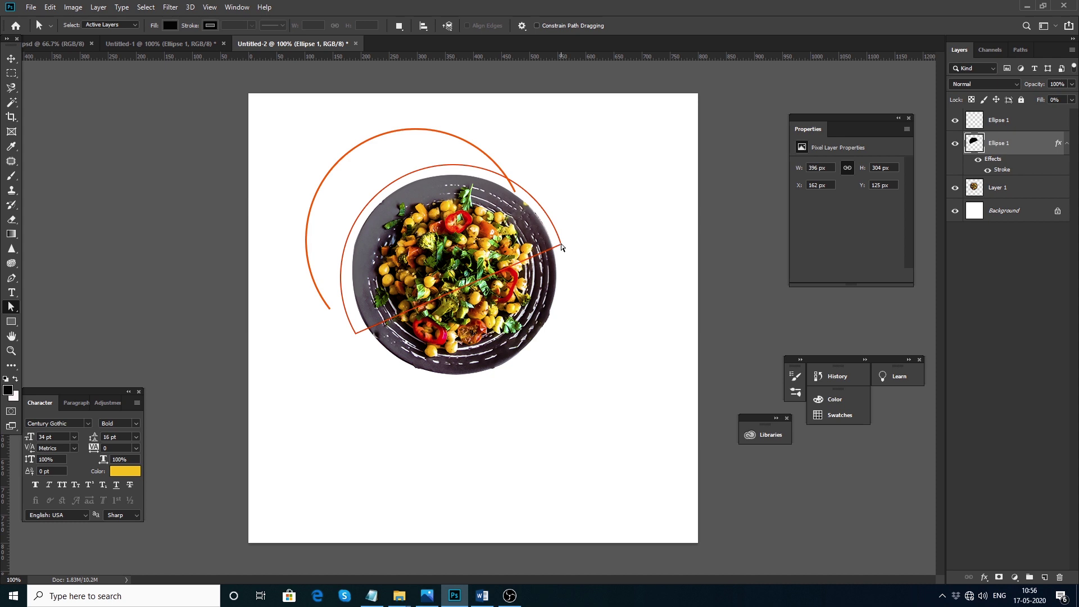
{"action": "key", "text": "v"}
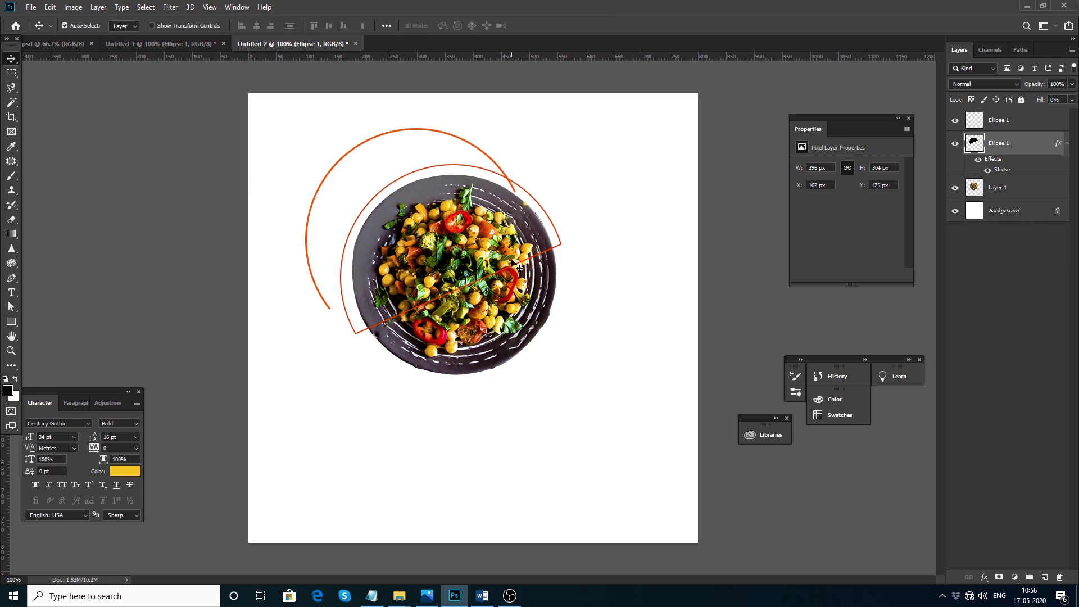
{"action": "key", "text": "Delete"}
{"action": "left_click_drag", "start_coordinate": [499, 171], "coordinate": [534, 203]}
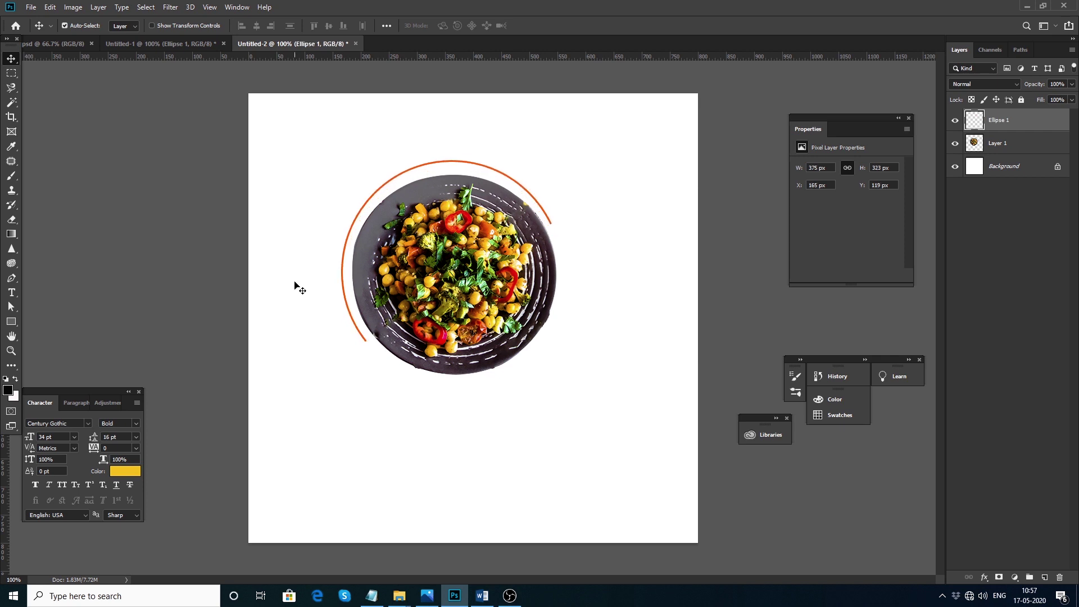
{"action": "left_click_drag", "start_coordinate": [12, 322], "coordinate": [53, 344]}
Draw a small circle, give it an orange Color Overlay sampled from the arc, and place it at the arc's end
{"action": "left_click_drag", "start_coordinate": [347, 362], "coordinate": [363, 378]}
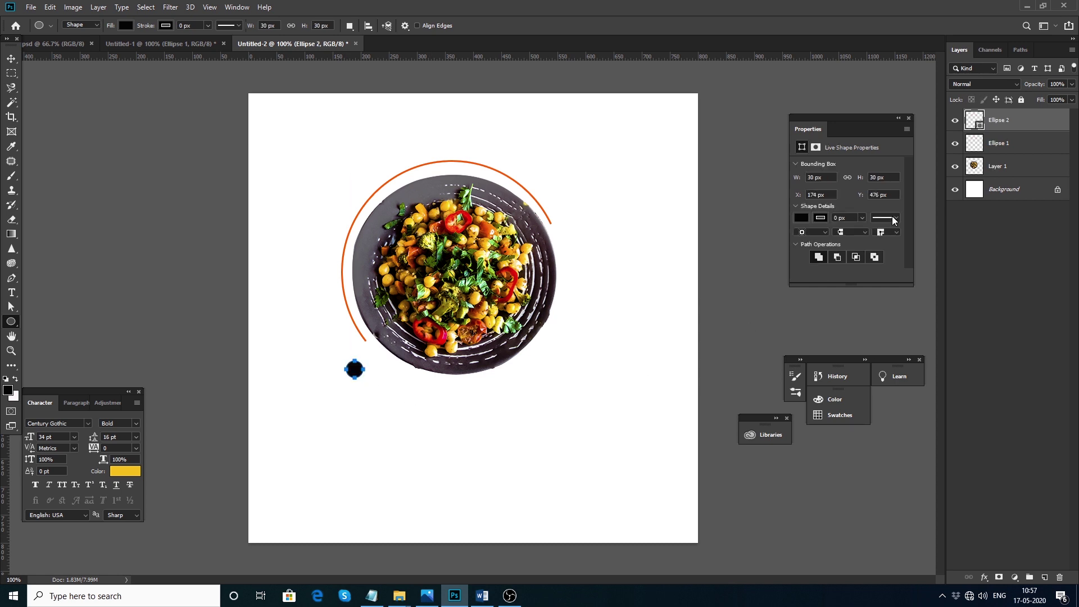
{"action": "double_click", "coordinate": [1031, 128]}
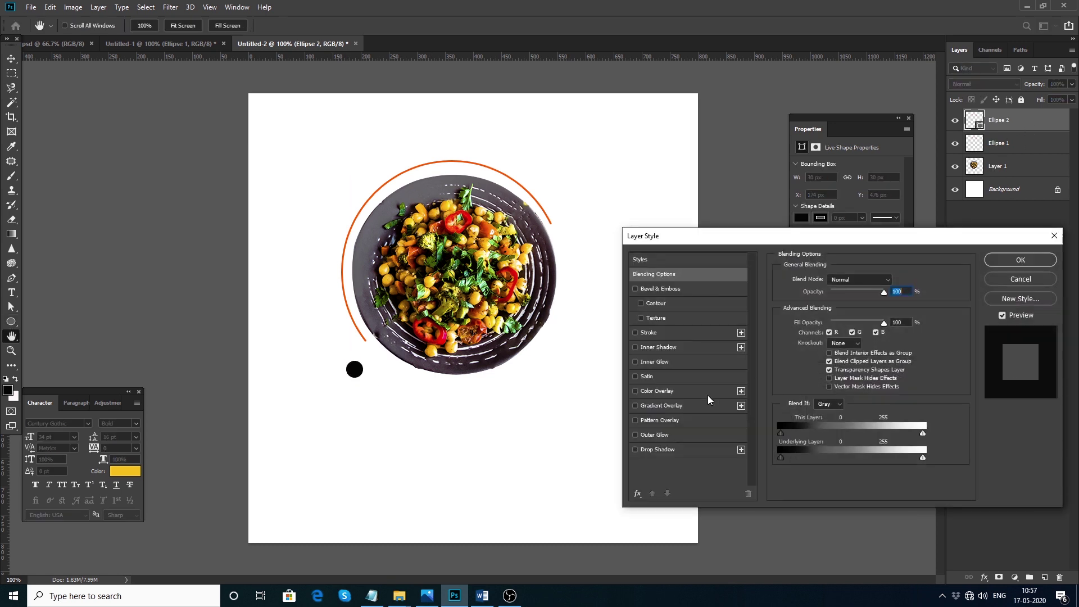
{"action": "left_click", "coordinate": [670, 391]}
{"action": "left_click", "coordinate": [892, 279]}
{"action": "left_click", "coordinate": [363, 328]}
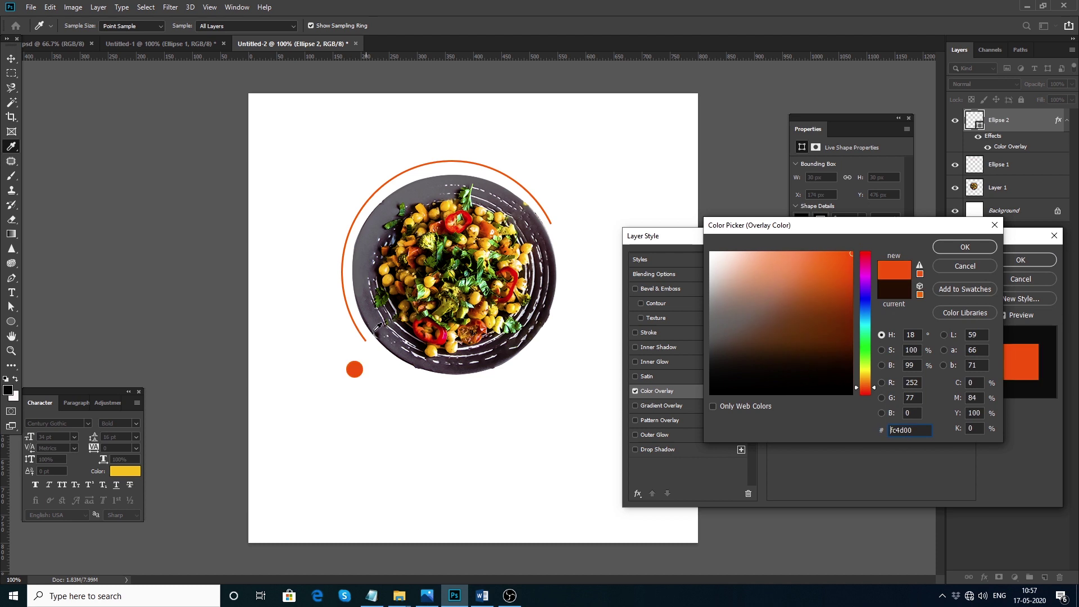
{"action": "left_click", "coordinate": [964, 248]}
{"action": "left_click", "coordinate": [1021, 260]}
{"action": "key", "text": "v"}
{"action": "left_click_drag", "start_coordinate": [355, 369], "coordinate": [585, 265]}
Duplicate the dot and scale the copy into a large orange circle beside the plate
{"action": "key", "text": "ctrl+t"}
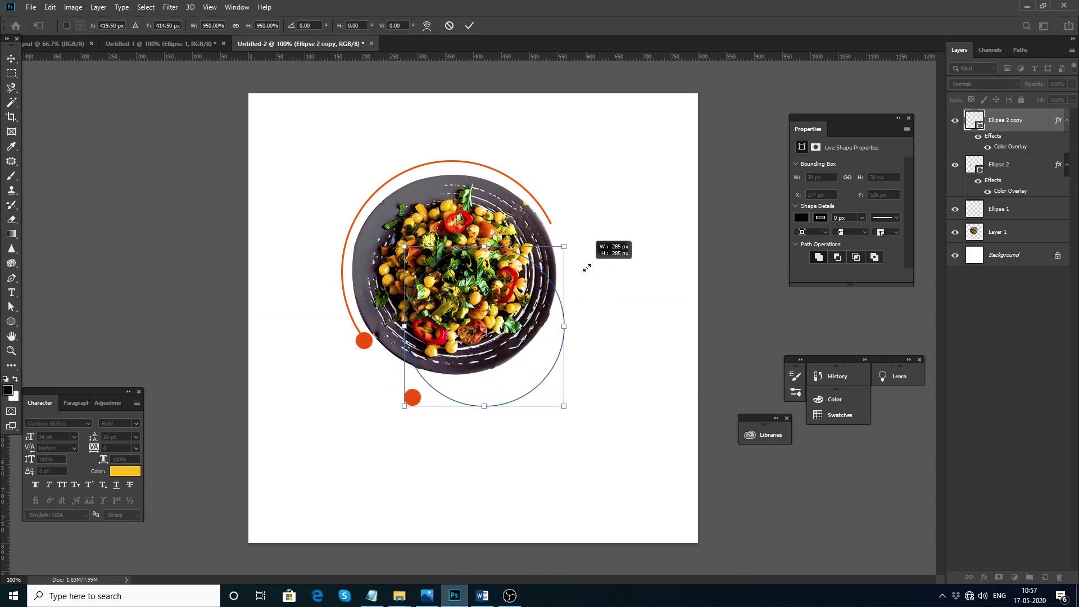
{"action": "left_click_drag", "start_coordinate": [530, 354], "coordinate": [646, 254]}
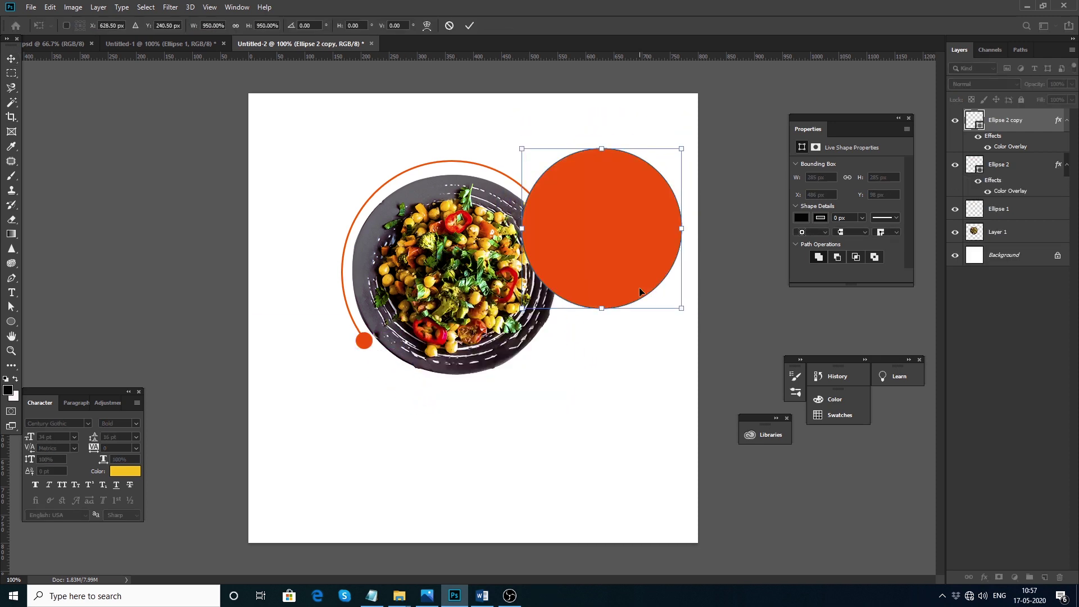
{"action": "key", "text": "Return"}
{"action": "key", "text": "ctrl+t"}
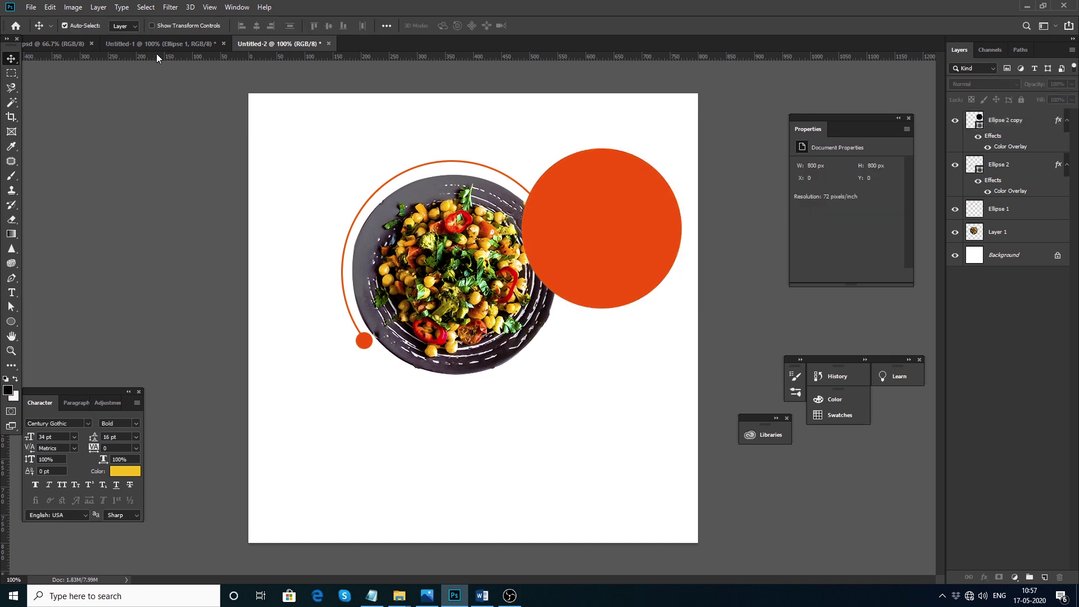
{"action": "left_click_drag", "start_coordinate": [686, 319], "coordinate": [661, 290]}
{"action": "left_click_drag", "start_coordinate": [605, 258], "coordinate": [620, 235]}
{"action": "left_click", "coordinate": [595, 349]}
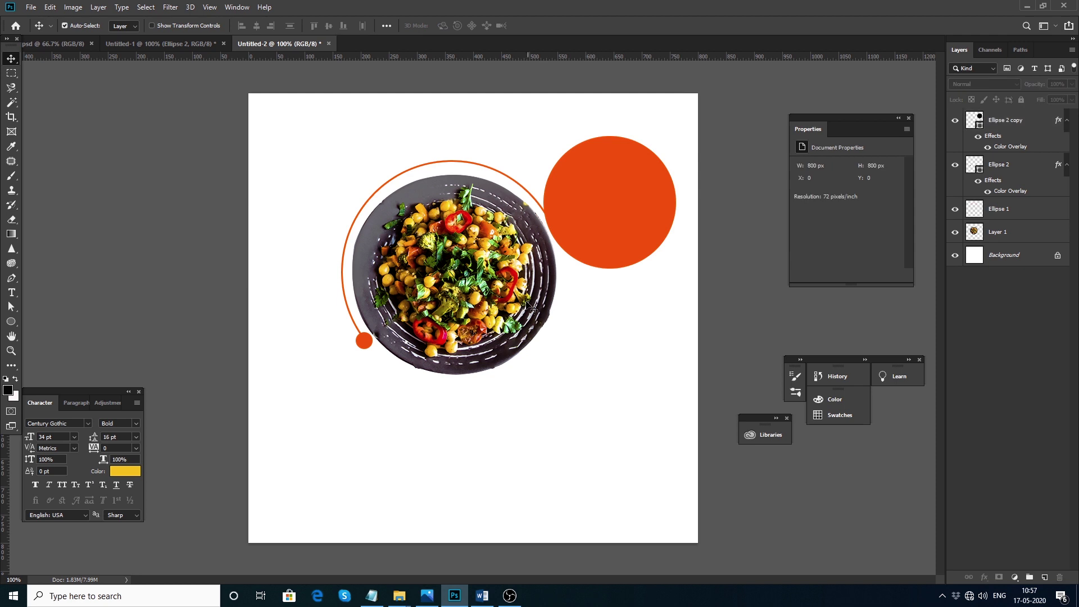
Shift the plate group, enlarge the big orange circle to about 258 px, and nudge the plate up
{"action": "left_click_drag", "start_coordinate": [157, 137], "coordinate": [625, 363]}
{"action": "mouse_move", "coordinate": [582, 216]}
{"action": "left_mouse_down"}
{"action": "mouse_move", "coordinate": [558, 227]}
{"action": "mouse_move", "coordinate": [562, 240]}
{"action": "mouse_move", "coordinate": [562, 225]}
{"action": "left_mouse_up"}
{"action": "left_click_drag", "start_coordinate": [612, 272], "coordinate": [612, 340]}
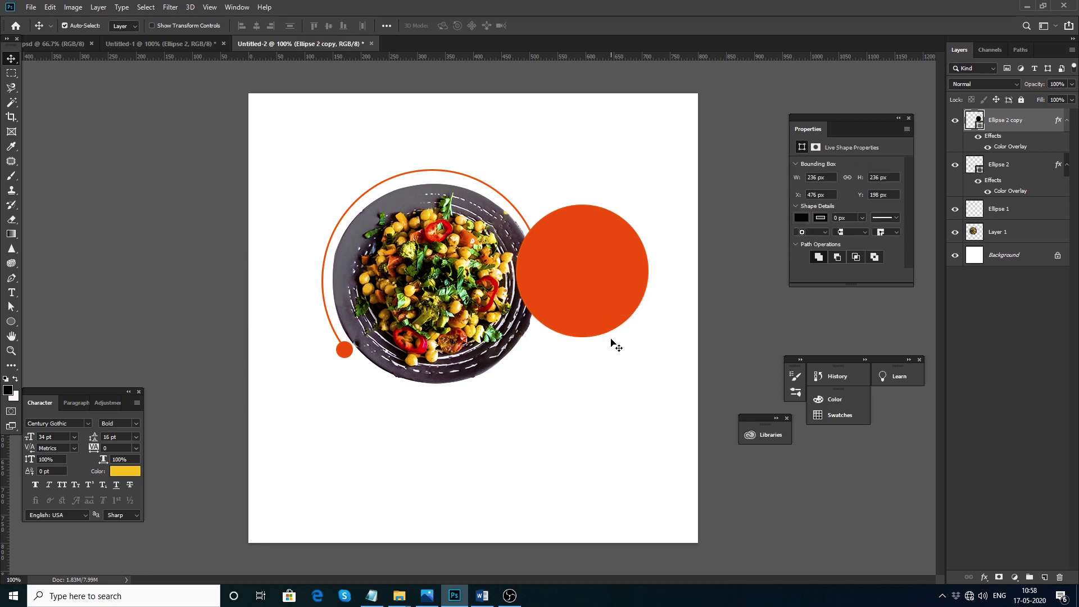
{"action": "key", "text": "ctrl+t"}
{"action": "left_click_drag", "start_coordinate": [650, 203], "coordinate": [656, 197]}
{"action": "key", "text": "Return"}
{"action": "left_click", "coordinate": [722, 289]}
{"action": "left_click_drag", "start_coordinate": [448, 351], "coordinate": [448, 349]}
{"action": "left_click", "coordinate": [593, 446]}
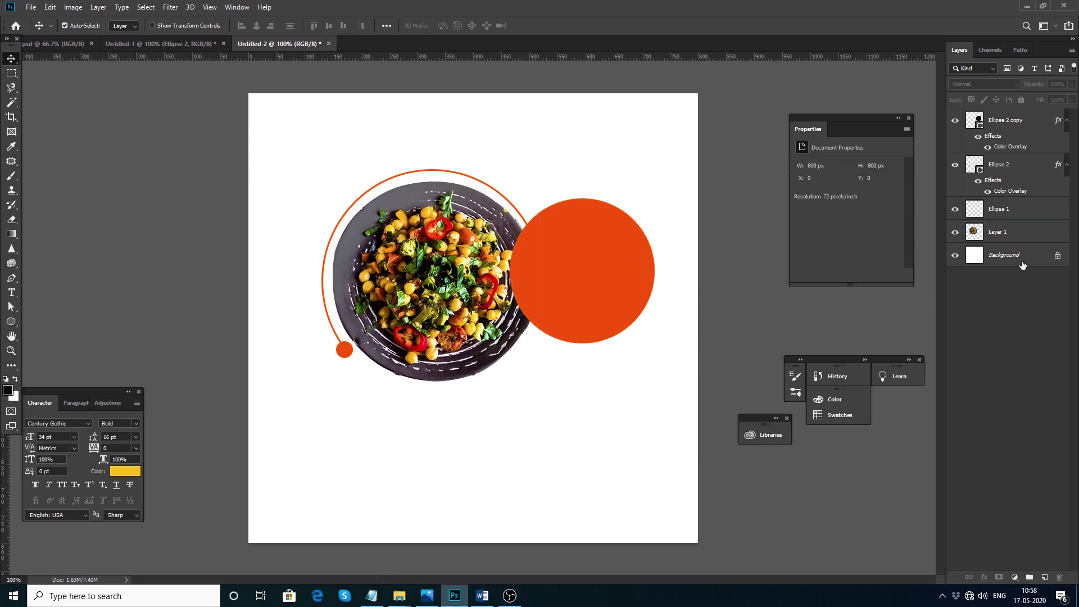
Unlock the background, give it a black 000000 Color Overlay, and drag in the grey texture from Untitled-1
{"action": "left_click", "coordinate": [1058, 255]}
{"action": "double_click", "coordinate": [1040, 256]}
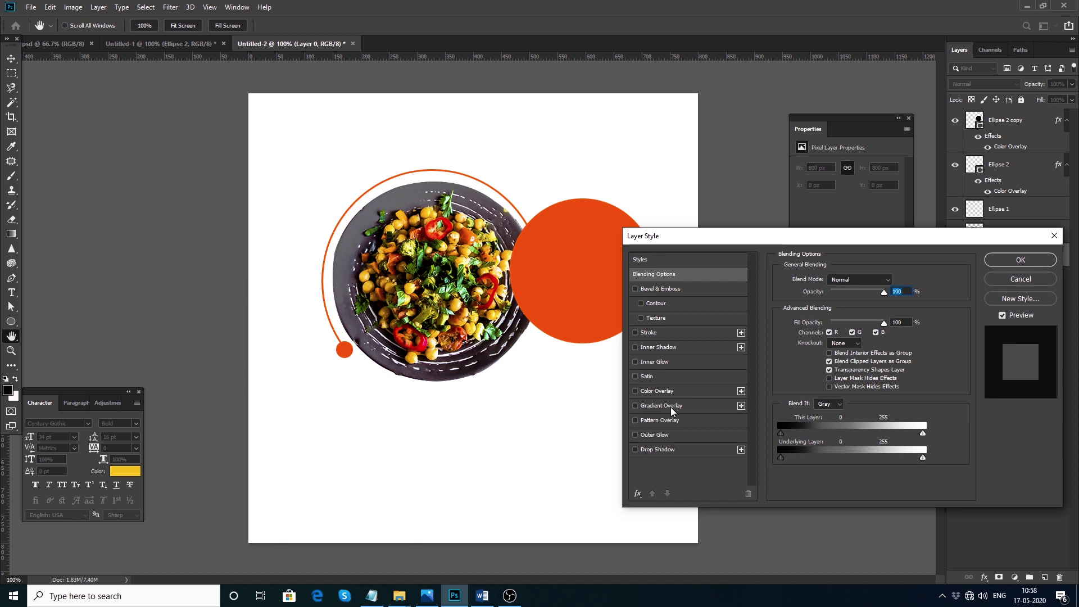
{"action": "left_click", "coordinate": [670, 391]}
{"action": "left_click", "coordinate": [895, 281]}
{"action": "type", "text": "000000"}
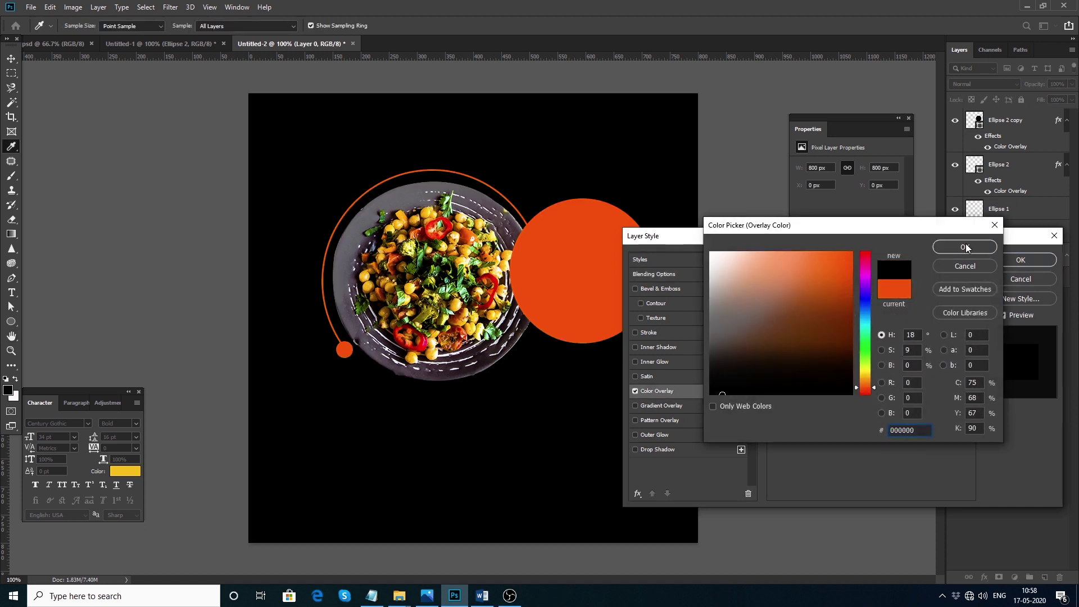
{"action": "left_click", "coordinate": [959, 244]}
{"action": "left_click", "coordinate": [1021, 259]}
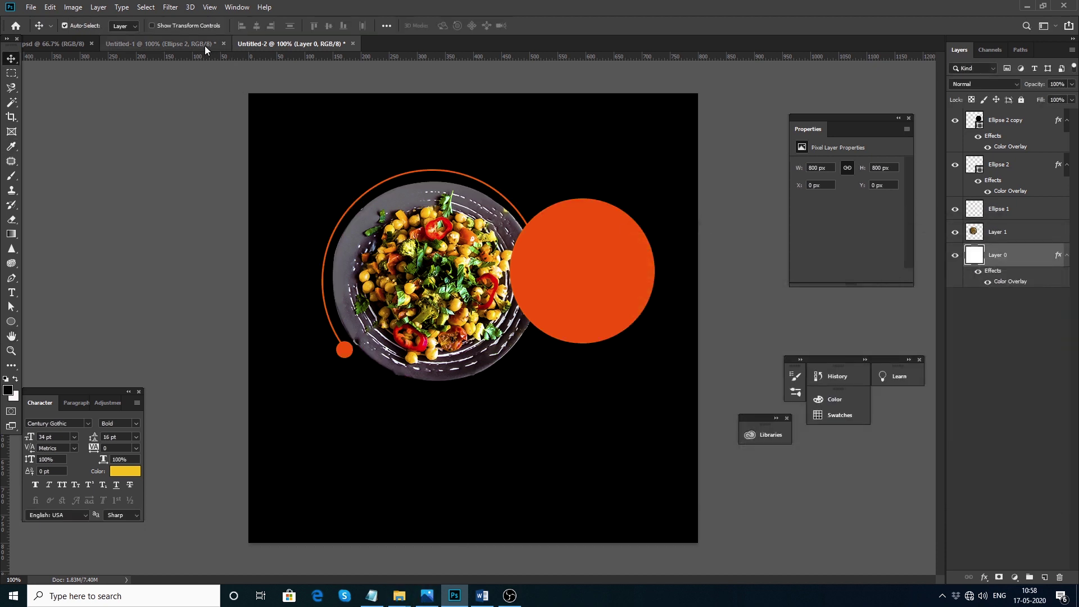
{"action": "left_click", "coordinate": [214, 45]}
{"action": "left_click_drag", "start_coordinate": [303, 336], "coordinate": [510, 321]}
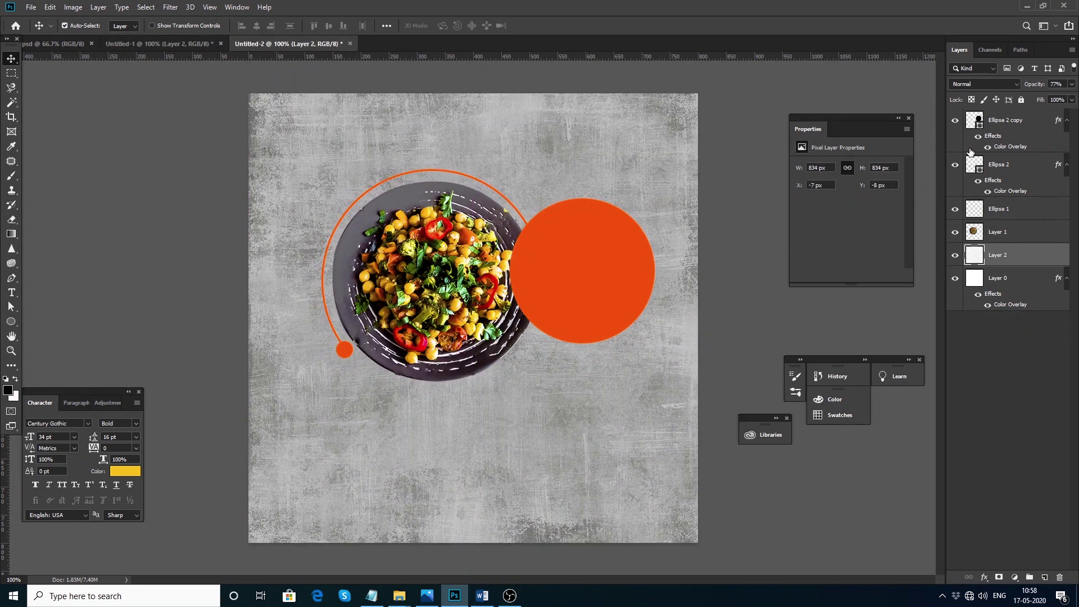
Set the texture layer to 100% opacity with Multiply blending
{"action": "left_click", "coordinate": [1071, 84]}
{"action": "left_click_drag", "start_coordinate": [1059, 96], "coordinate": [1075, 99]}
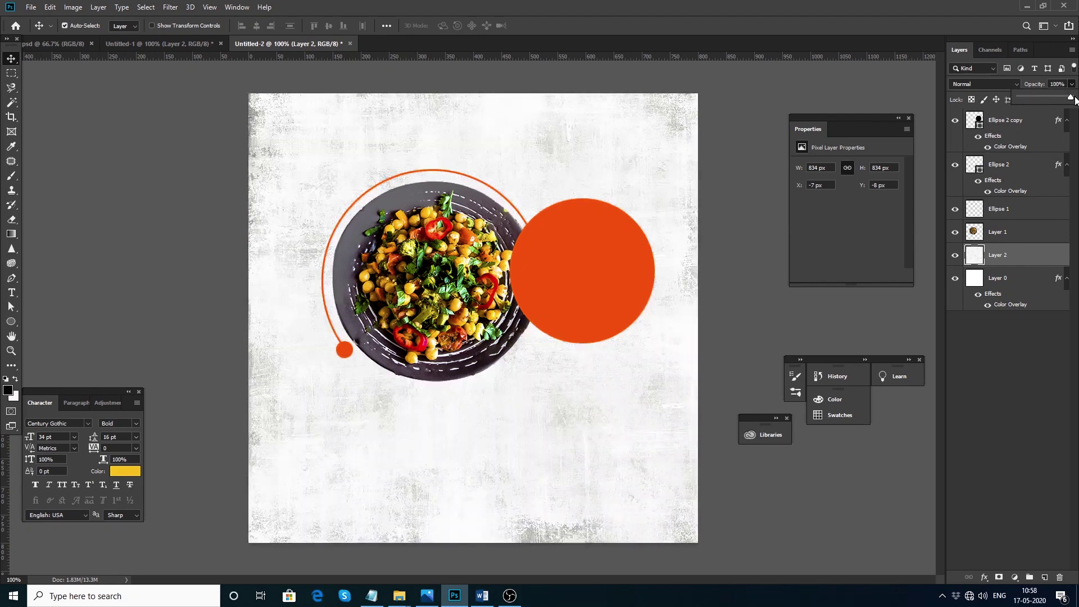
{"action": "left_click", "coordinate": [969, 86]}
{"action": "left_click", "coordinate": [969, 85]}
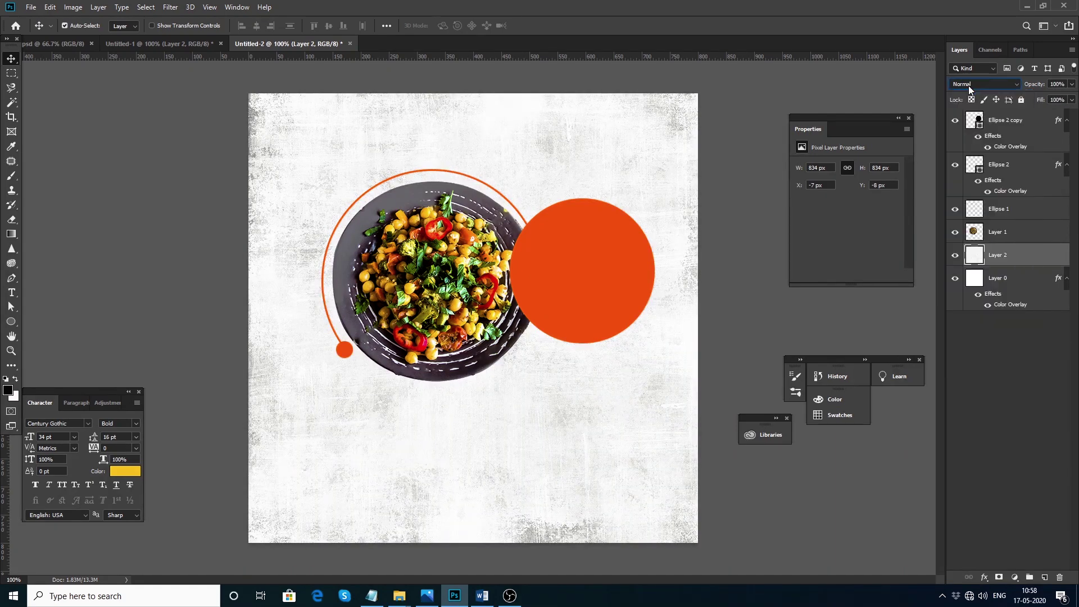
{"action": "scroll", "coordinate": [969, 86], "scroll_direction": "down", "scroll_amount": 1}
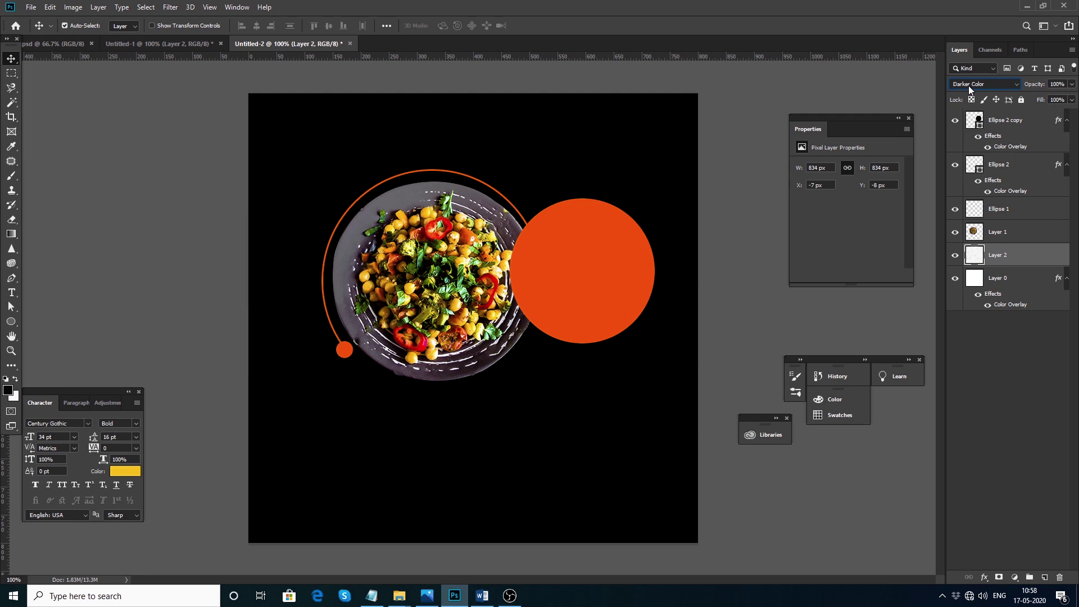
{"action": "scroll", "coordinate": [969, 85], "scroll_direction": "down", "scroll_amount": 1}
{"action": "scroll", "coordinate": [969, 86], "scroll_direction": "down", "scroll_amount": 8}
{"action": "scroll", "coordinate": [969, 86], "scroll_direction": "down", "scroll_amount": 4}
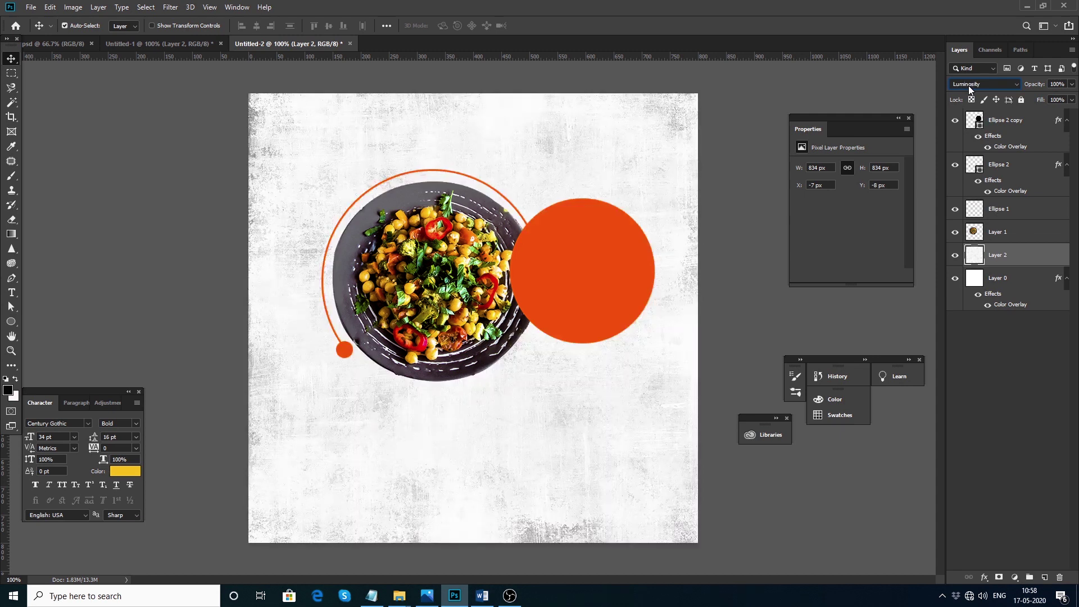
{"action": "left_click", "coordinate": [1003, 85]}
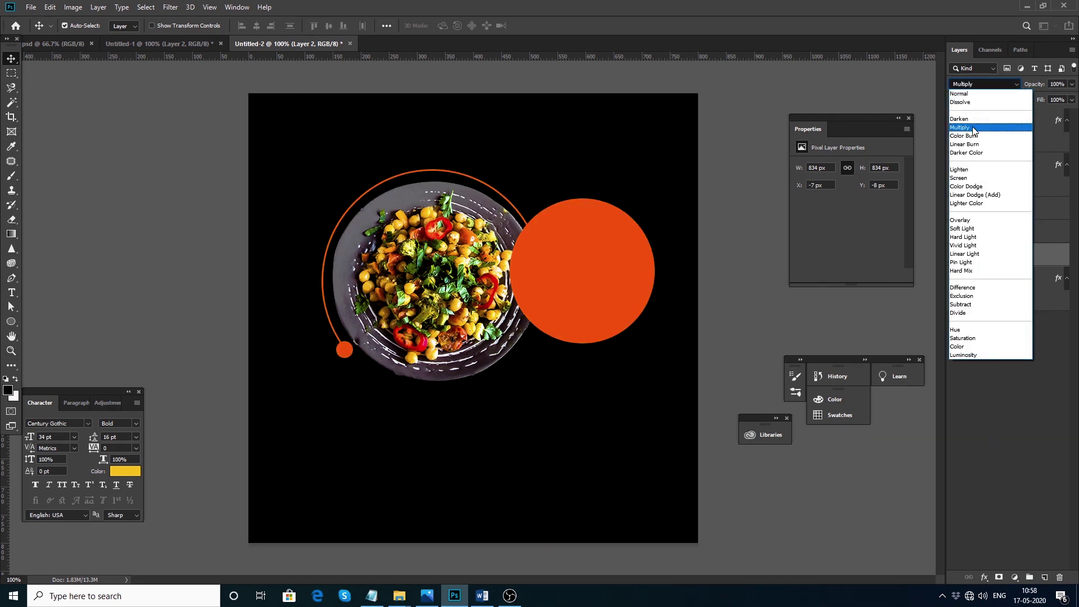
{"action": "left_click", "coordinate": [974, 128]}
Change Layer 0's Color Overlay to light grey #e5e2e6 and bring the Notepad slogan list forward
{"action": "double_click", "coordinate": [1019, 300]}
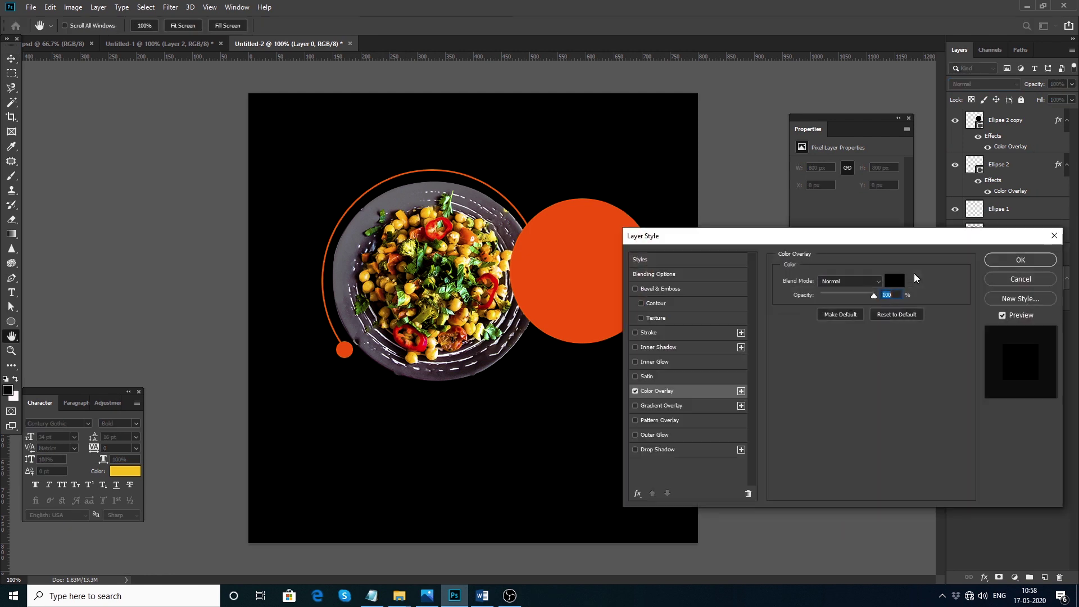
{"action": "left_click", "coordinate": [915, 274]}
{"action": "left_click", "coordinate": [716, 356]}
{"action": "mouse_move", "coordinate": [717, 356]}
{"action": "left_mouse_down"}
{"action": "mouse_move", "coordinate": [710, 395]}
{"action": "mouse_move", "coordinate": [715, 370]}
{"action": "left_mouse_up"}
{"action": "left_click", "coordinate": [724, 375]}
{"action": "left_click", "coordinate": [425, 190]}
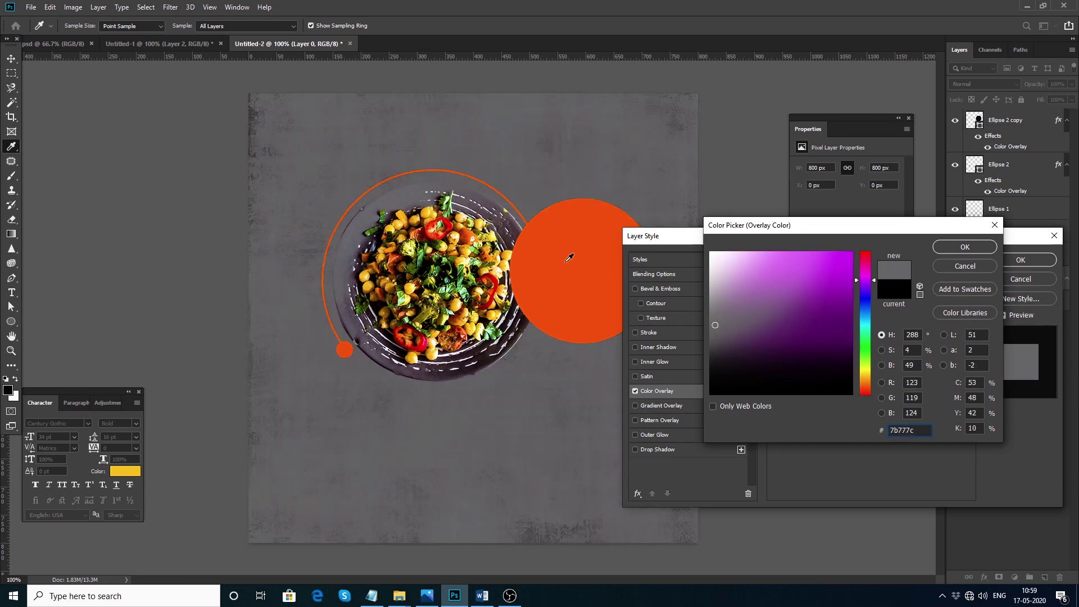
{"action": "left_click", "coordinate": [721, 359]}
{"action": "left_click_drag", "start_coordinate": [716, 314], "coordinate": [713, 257]}
{"action": "left_click", "coordinate": [713, 266]}
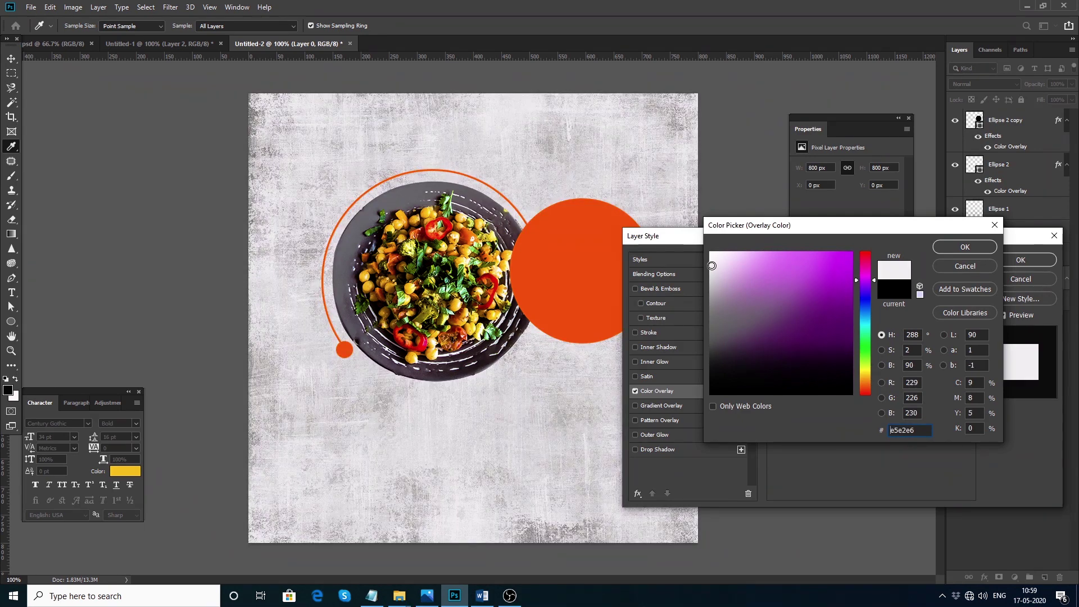
{"action": "left_click", "coordinate": [964, 246]}
{"action": "left_click", "coordinate": [1021, 260]}
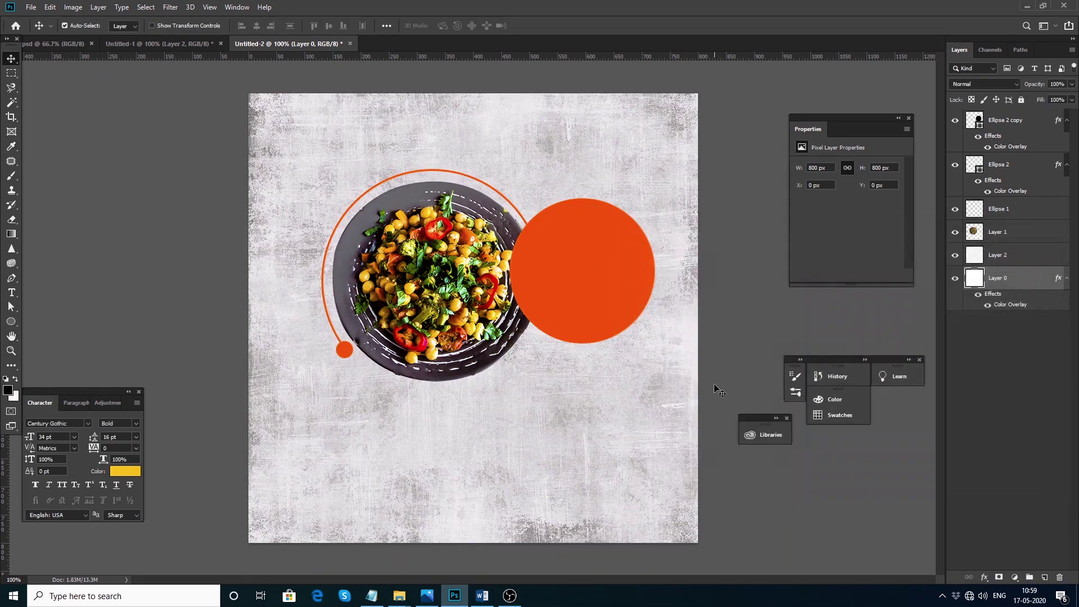
{"action": "left_click", "coordinate": [372, 596]}
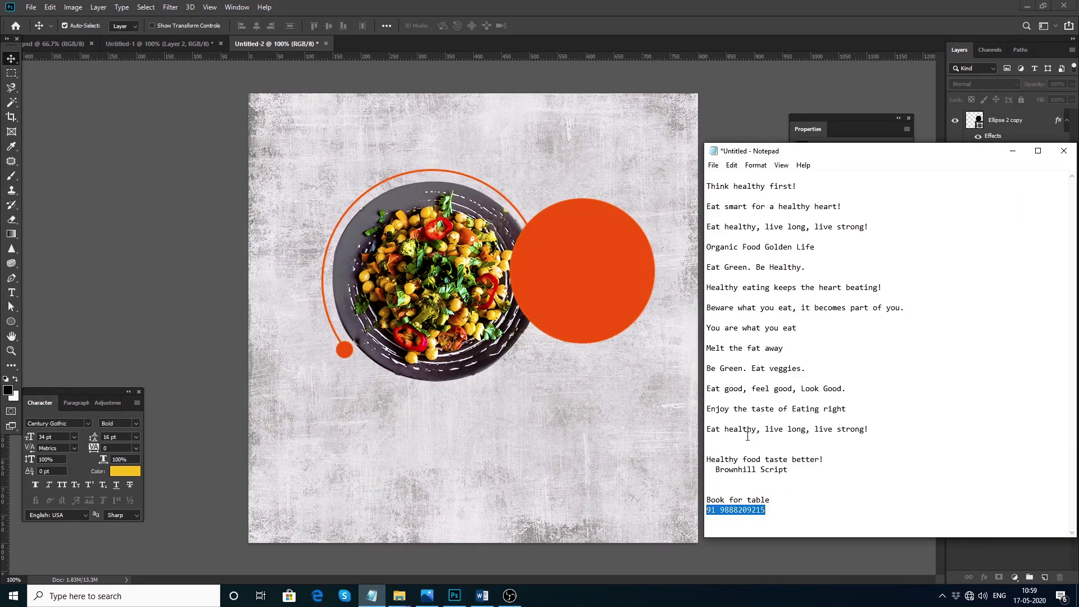
Copy the slogan from Notepad and add 'the taste of Eating right' in black below the plate
{"action": "left_click_drag", "start_coordinate": [707, 409], "coordinate": [847, 409]}
{"action": "key", "text": "ctrl+c"}
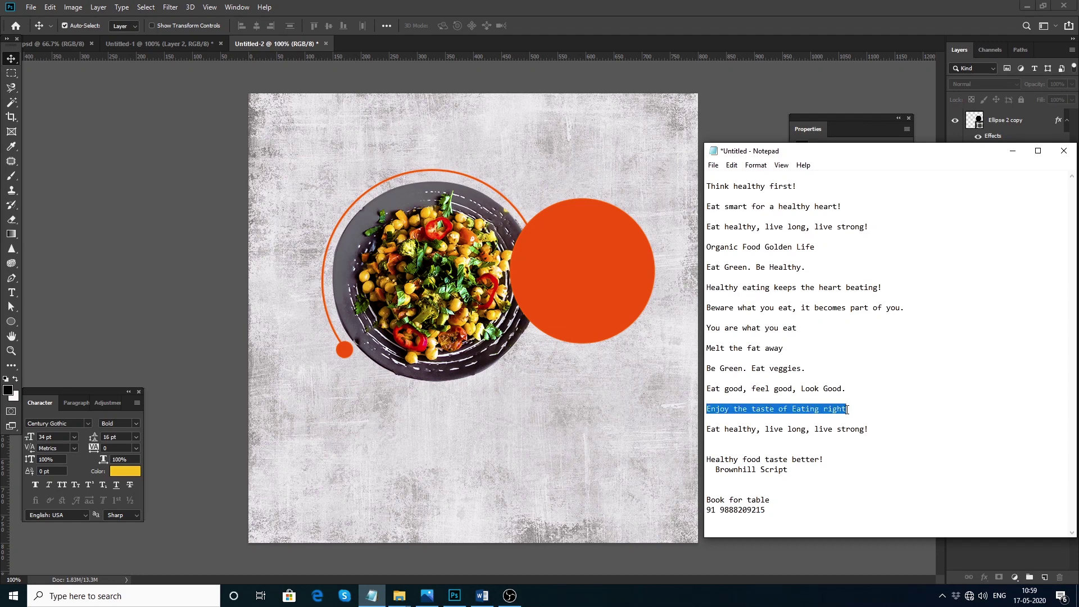
{"action": "left_click", "coordinate": [36, 99]}
{"action": "left_click", "coordinate": [528, 372]}
{"action": "key", "text": "t"}
{"action": "left_click", "coordinate": [520, 407]}
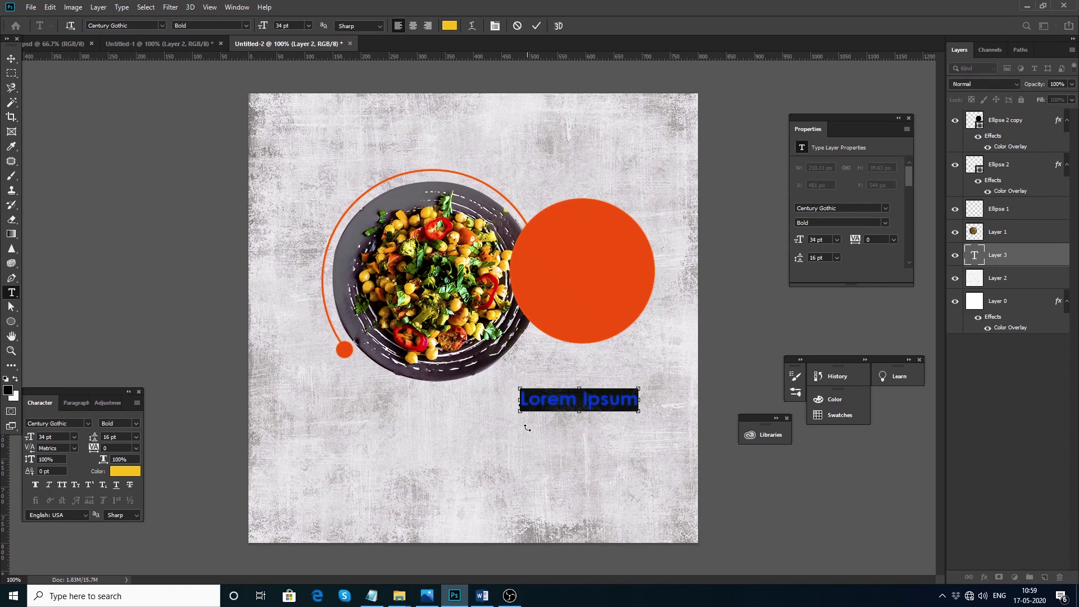
{"action": "key", "text": "ctrl+v"}
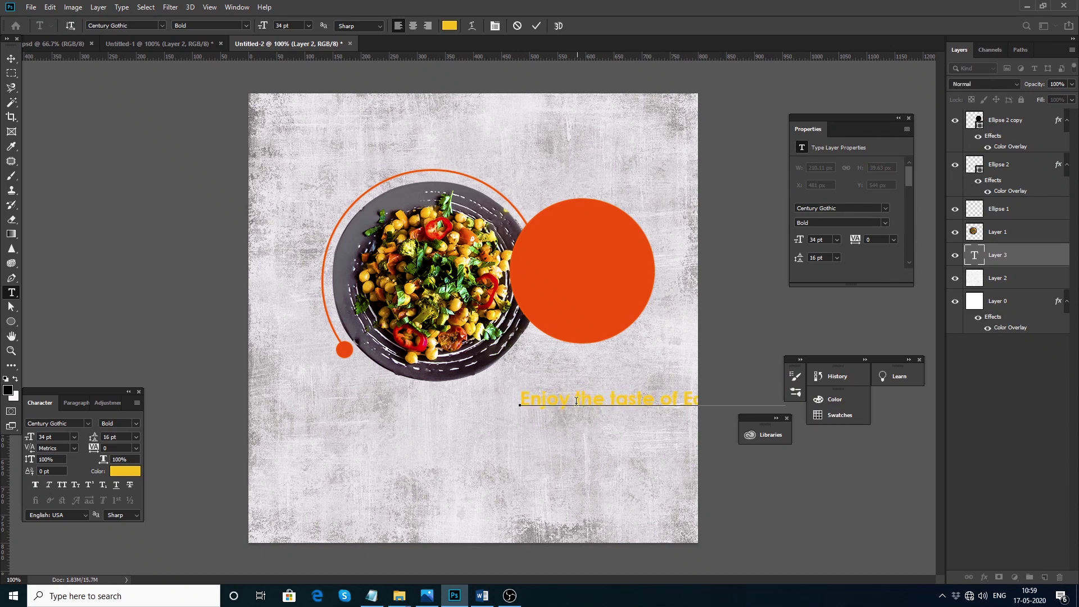
{"action": "left_click_drag", "start_coordinate": [576, 400], "coordinate": [519, 401]}
{"action": "key", "text": "BackSpace"}
{"action": "left_click", "coordinate": [12, 59]}
{"action": "left_click", "coordinate": [125, 471]}
{"action": "left_click", "coordinate": [747, 414]}
{"action": "left_click", "coordinate": [977, 247]}
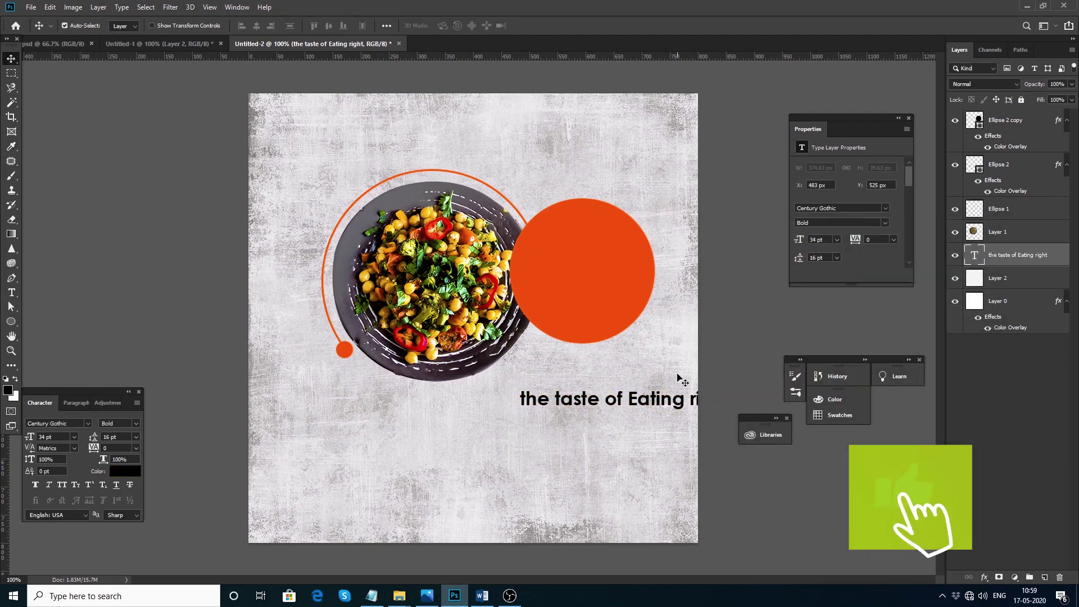
Add a copy reading 'Enjoy', enlarge it onto the orange circle, and move it to the top layer
{"action": "left_click_drag", "start_coordinate": [584, 407], "coordinate": [549, 460]}
{"action": "triple_click", "coordinate": [547, 458]}
{"action": "type", "text": "Enjoy"}
{"action": "left_click", "coordinate": [9, 60]}
{"action": "key", "text": "ctrl+t"}
{"action": "left_click_drag", "start_coordinate": [537, 440], "coordinate": [608, 245]}
{"action": "key", "text": "Return"}
{"action": "key", "text": "ctrl+shift+bracketright"}
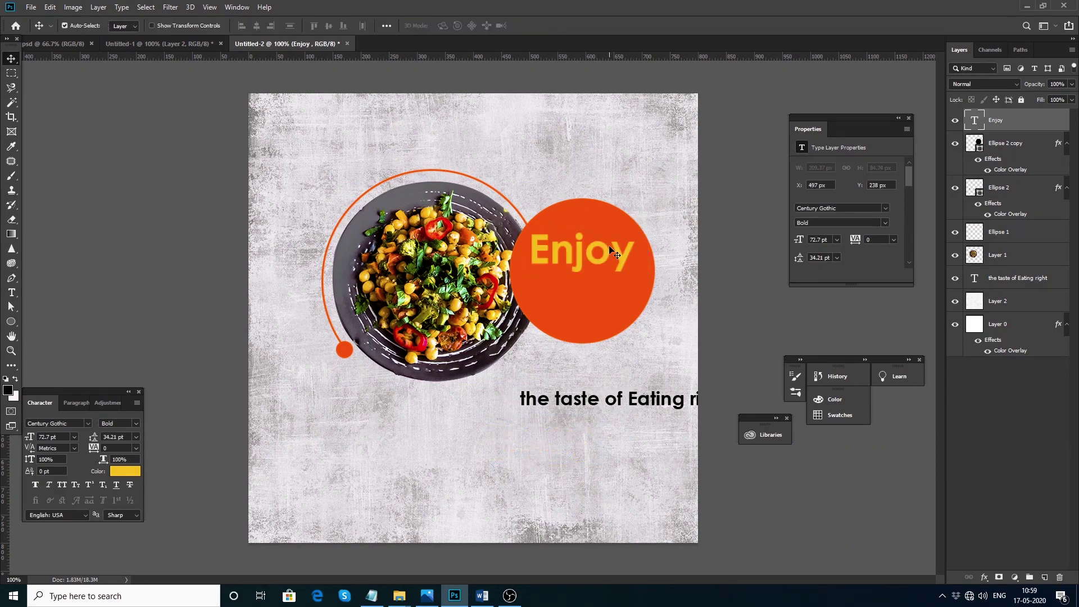
{"action": "left_click", "coordinate": [123, 472]}
Make 'Enjoy' white (#ffffff) and set it in the BlackJack font name copied from Word
{"action": "type", "text": "ffffff"}
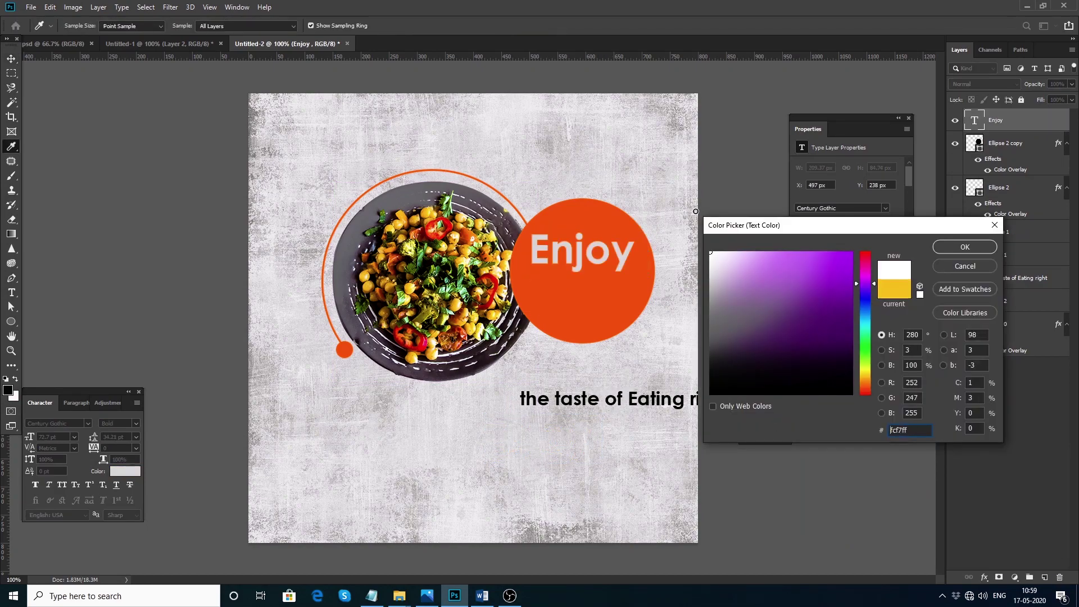
{"action": "left_click", "coordinate": [964, 248]}
{"action": "left_click", "coordinate": [483, 596]}
{"action": "left_click", "coordinate": [509, 315]}
{"action": "scroll", "coordinate": [490, 248], "scroll_direction": "up", "scroll_amount": 5}
{"action": "left_click", "coordinate": [396, 215]}
{"action": "key", "text": "ctrl+c"}
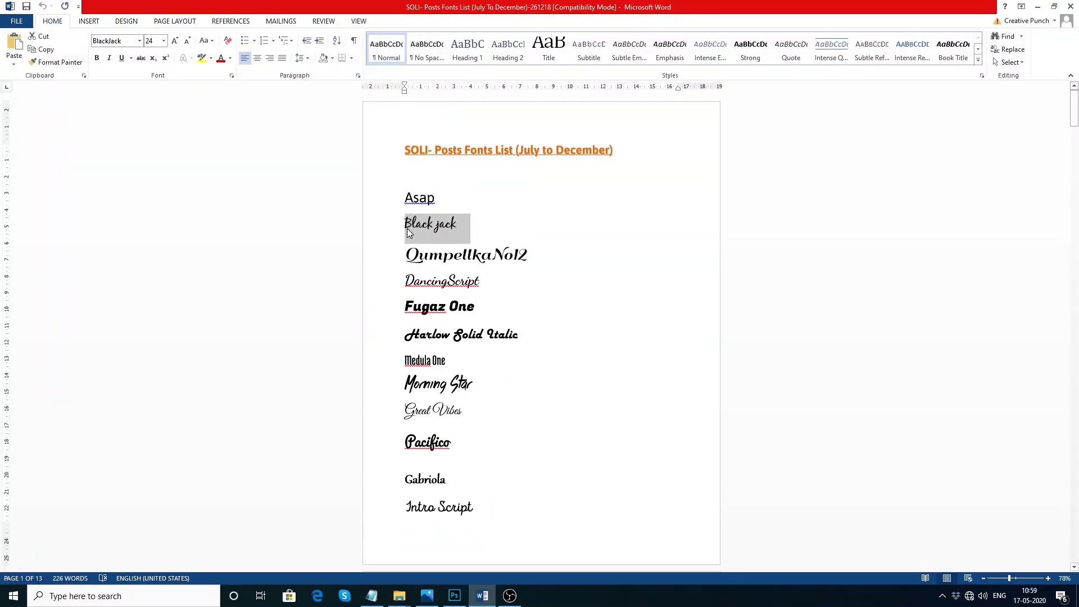
{"action": "key", "text": "alt+Tab"}
{"action": "left_click_drag", "start_coordinate": [571, 255], "coordinate": [567, 256]}
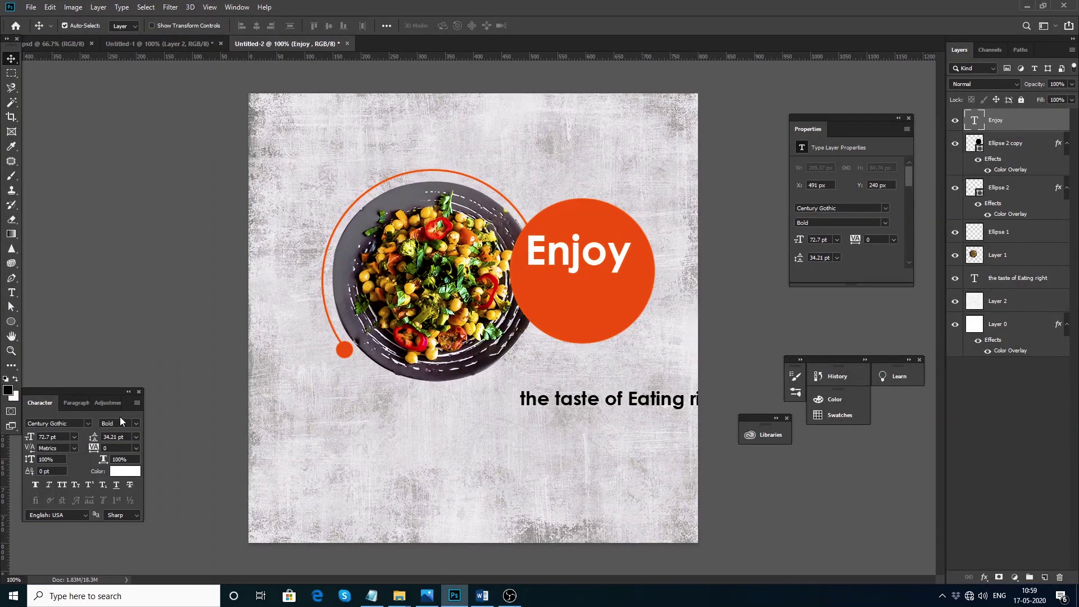
{"action": "key", "text": "ctrl+v"}
{"action": "key", "text": "Return"}
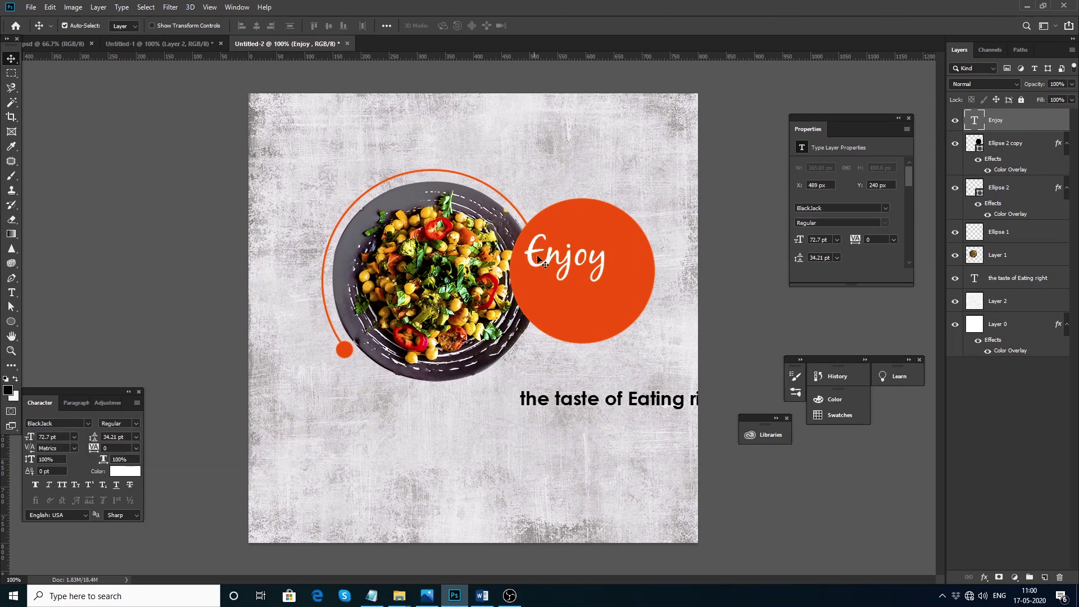
Cut the slogan to 'the taste of' and add a duplicate line below reading 'Eating right'
{"action": "double_click", "coordinate": [600, 401]}
{"action": "left_click_drag", "start_coordinate": [627, 399], "coordinate": [753, 398]}
{"action": "key", "text": "BackSpace"}
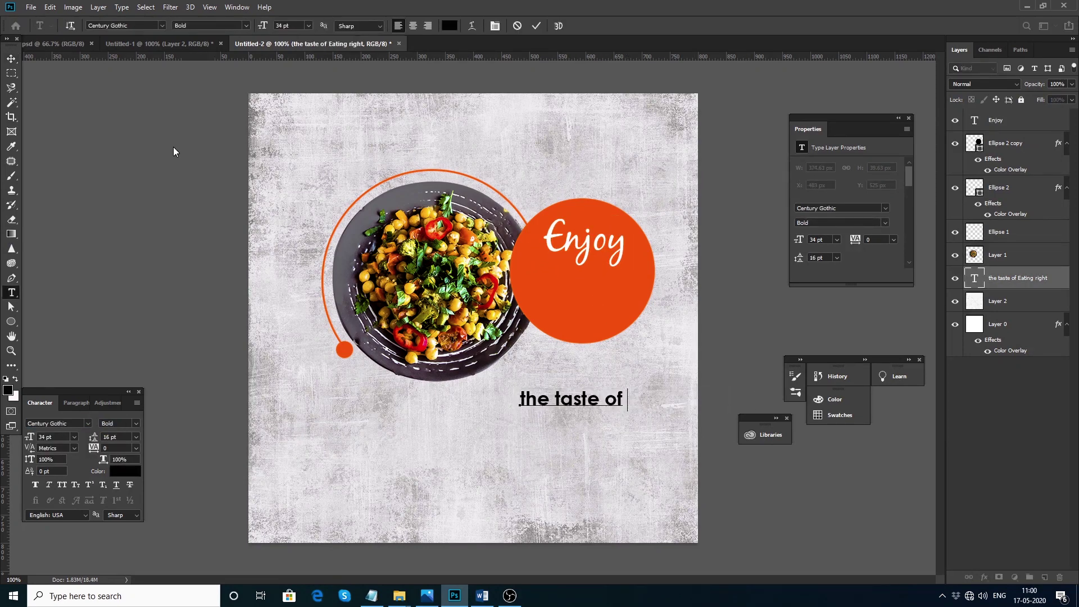
{"action": "left_click", "coordinate": [10, 62]}
{"action": "left_click_drag", "start_coordinate": [570, 399], "coordinate": [570, 434]}
{"action": "double_click", "coordinate": [975, 278]}
{"action": "type", "text": "Eating right"}
{"action": "key", "text": "ctrl+Return"}
{"action": "key", "text": "v"}
{"action": "left_click", "coordinate": [179, 44]}
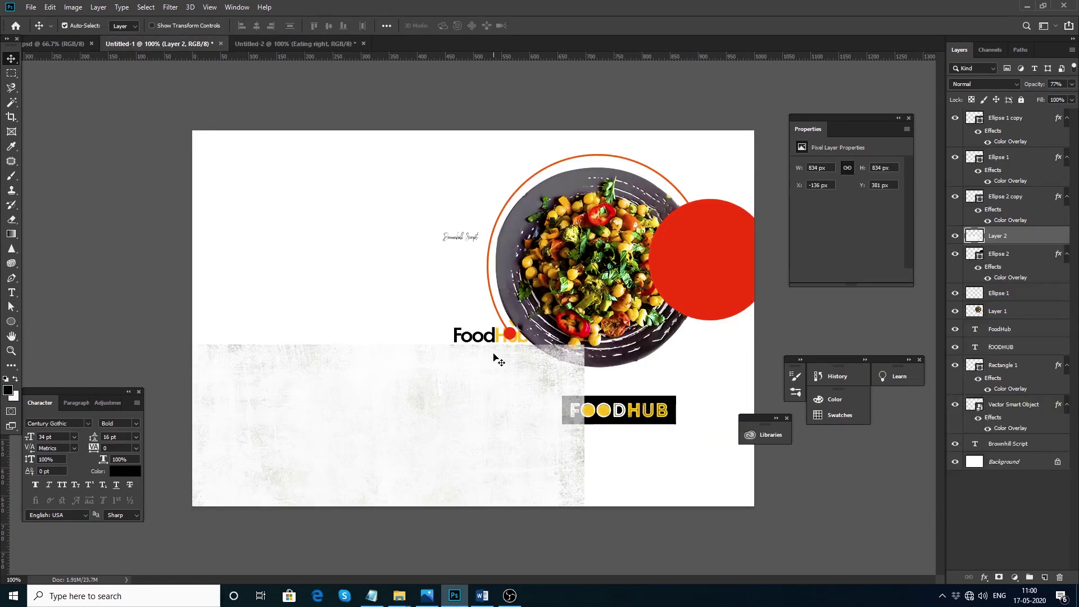
Duplicate 'Enjoy', set the copy in Brownhill Script, and place it inside the orange circle
{"action": "double_click", "coordinate": [459, 247]}
{"action": "key", "text": "ctrl+c"}
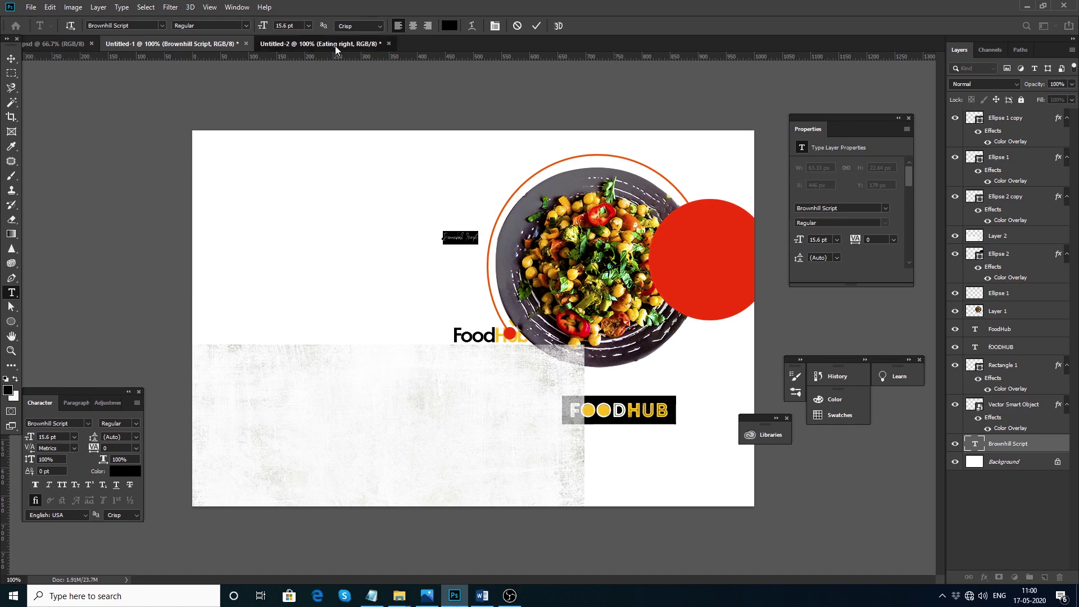
{"action": "left_click", "coordinate": [318, 44]}
{"action": "left_click_drag", "start_coordinate": [575, 238], "coordinate": [447, 413]}
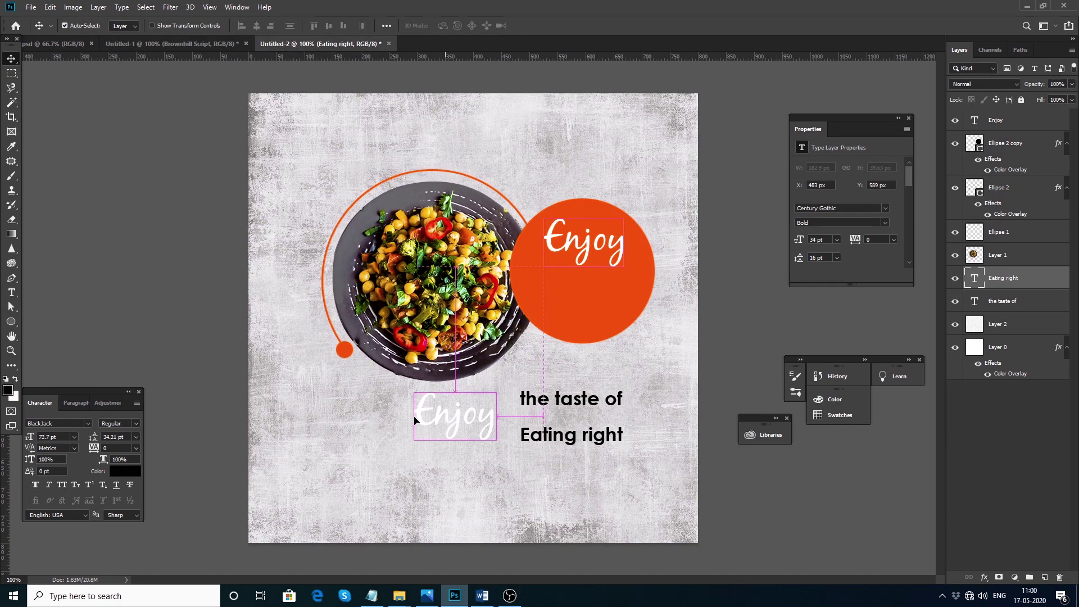
{"action": "key", "text": "ctrl+v"}
{"action": "key", "text": "Return"}
{"action": "left_click_drag", "start_coordinate": [447, 437], "coordinate": [596, 297]}
{"action": "left_click_drag", "start_coordinate": [590, 247], "coordinate": [634, 147]}
{"action": "left_click_drag", "start_coordinate": [595, 300], "coordinate": [597, 244]}
Move 'the taste of' into the circle, bring it to the top, and colour it #ffffff
{"action": "left_click_drag", "start_coordinate": [568, 403], "coordinate": [579, 289]}
{"action": "key", "text": "ctrl+shift+bracketright"}
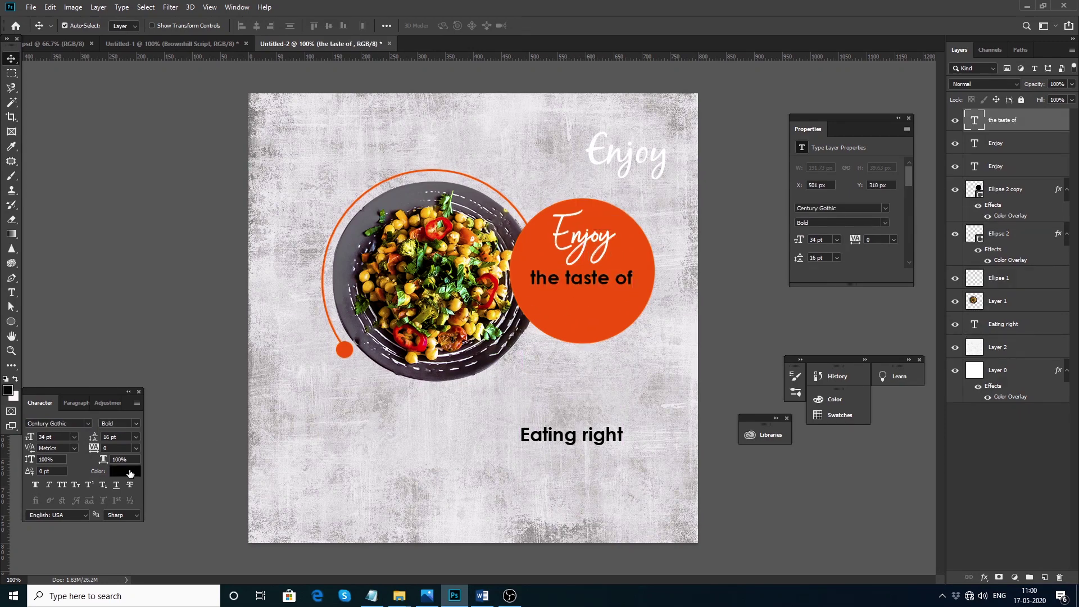
{"action": "left_click", "coordinate": [130, 473]}
{"action": "type", "text": "ffffff"}
{"action": "key", "text": "Return"}
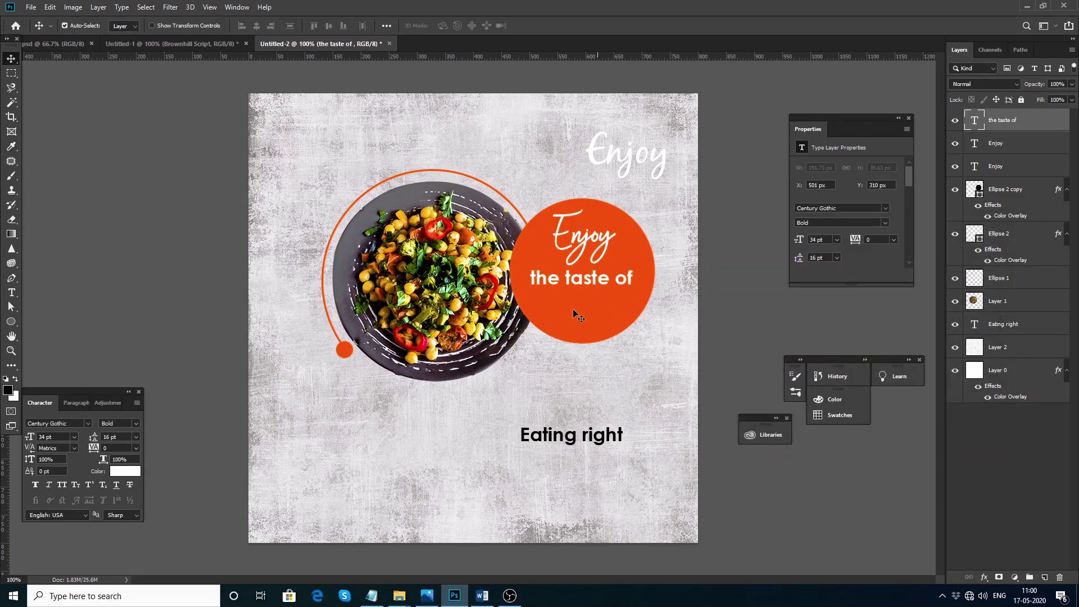
{"action": "left_click_drag", "start_coordinate": [585, 245], "coordinate": [579, 251]}
{"action": "left_click", "coordinate": [595, 284]}
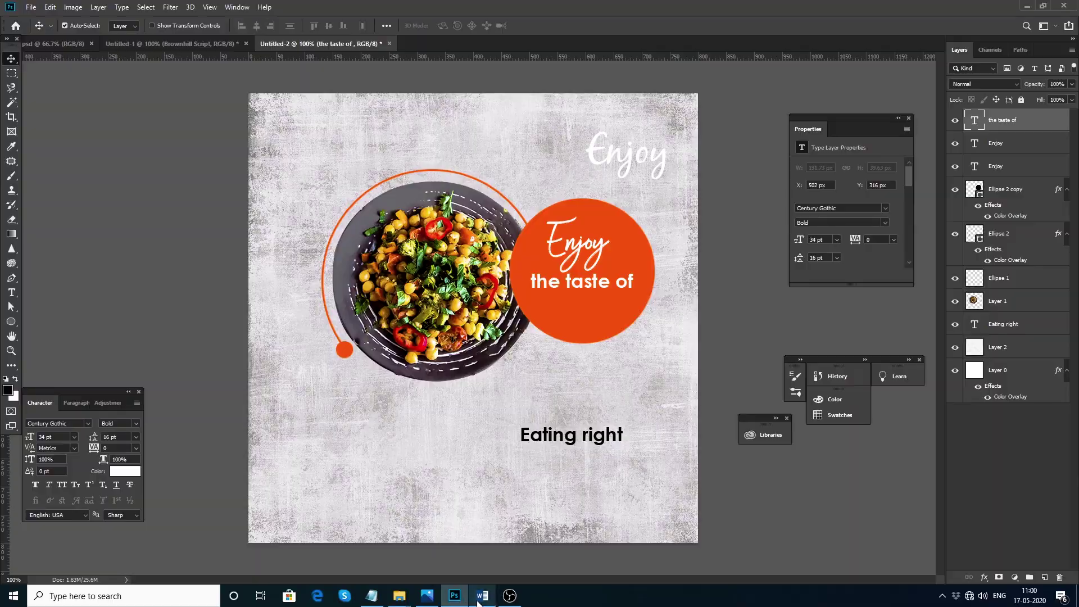
{"action": "left_click", "coordinate": [481, 595]}
{"action": "left_click_drag", "start_coordinate": [450, 361], "coordinate": [402, 360]}
{"action": "key", "text": "ctrl+c"}
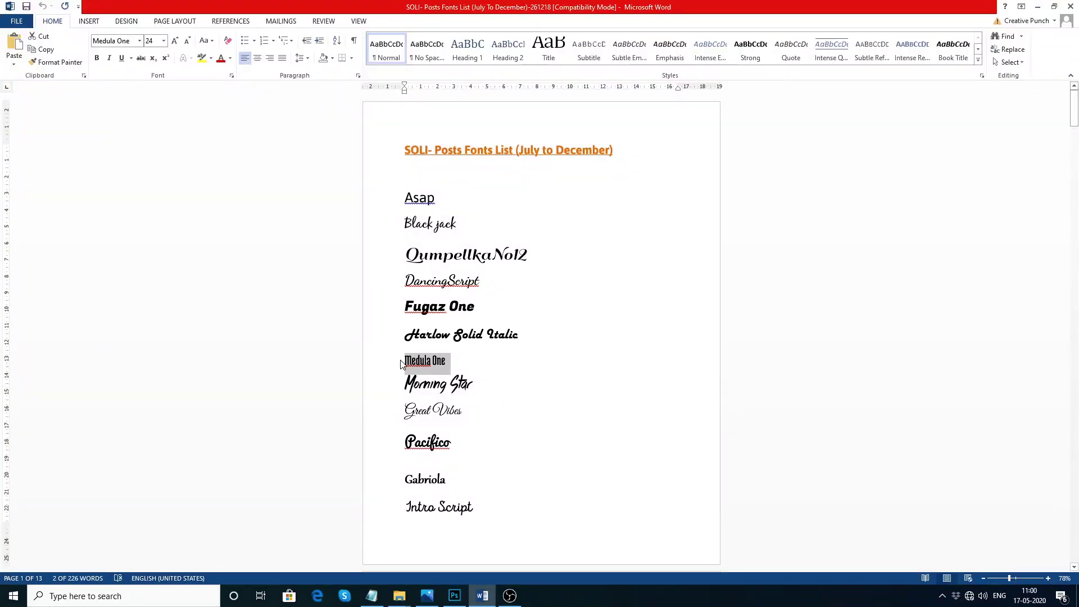
Set 'the taste of' in Medula One and enlarge it
{"action": "key", "text": "alt+Tab"}
{"action": "left_click_drag", "start_coordinate": [577, 285], "coordinate": [578, 289]}
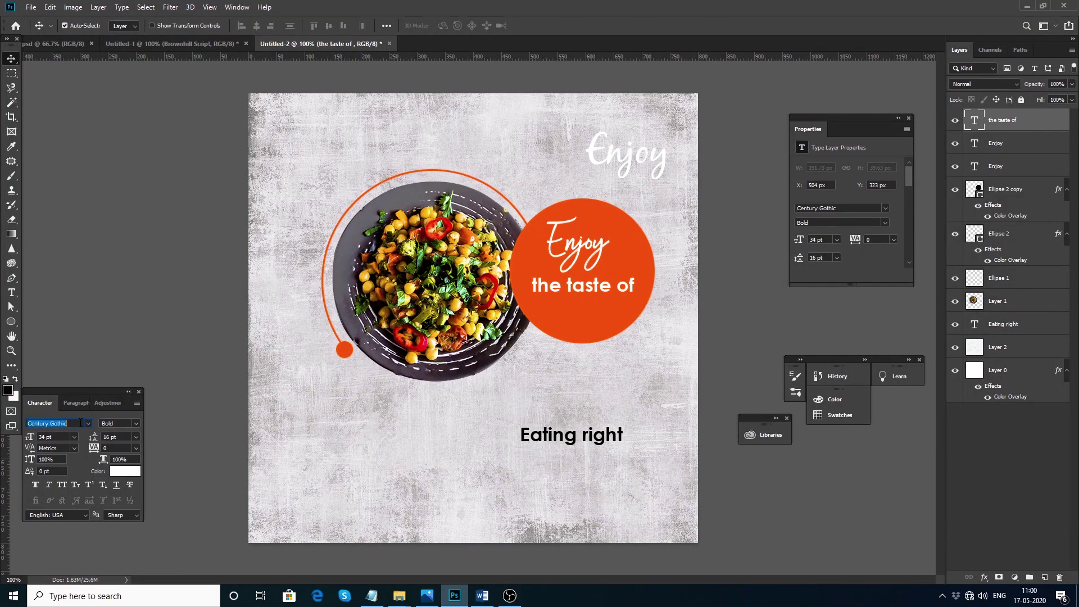
{"action": "key", "text": "ctrl+v"}
{"action": "key", "text": "Return"}
{"action": "left_click_drag", "start_coordinate": [568, 289], "coordinate": [596, 353]}
{"action": "key", "text": "ctrl+t"}
{"action": "key", "text": "Return"}
Set 'Eating right' in Medula One and bring it onto the orange circle above it
{"action": "left_click_drag", "start_coordinate": [565, 443], "coordinate": [554, 403]}
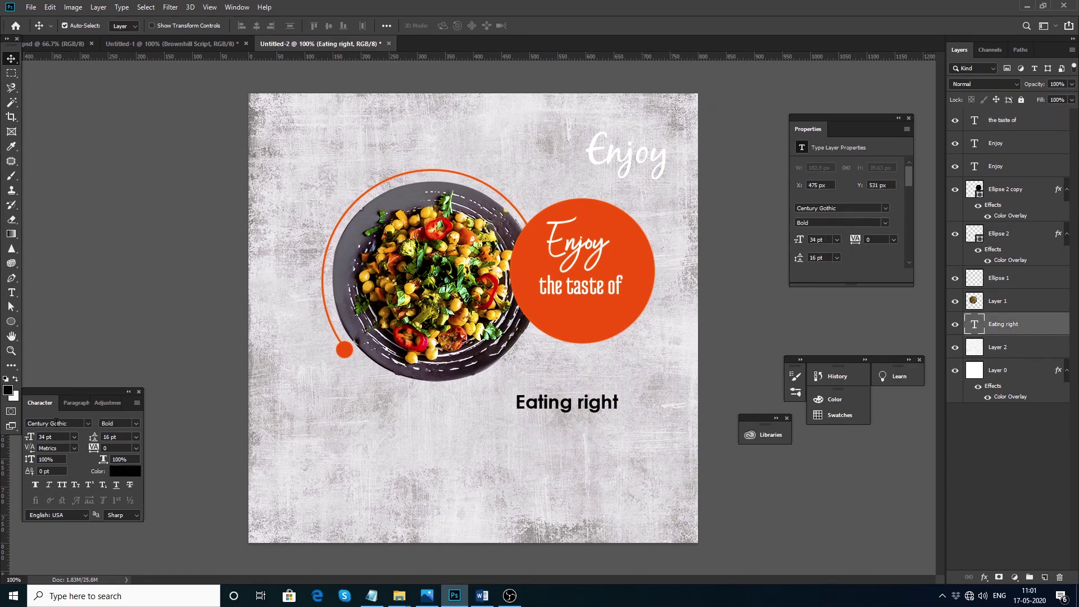
{"action": "type", "text": "Medula One"}
{"action": "key", "text": "Return"}
{"action": "left_click_drag", "start_coordinate": [548, 464], "coordinate": [568, 308]}
{"action": "key", "text": "ctrl+shift+bracketright"}
{"action": "left_click_drag", "start_coordinate": [597, 343], "coordinate": [618, 328]}
Resize and reposition 'the taste of', 'Eating right' and 'Enjoy' into a stacked slogan in the circle
{"action": "left_click", "coordinate": [588, 287]}
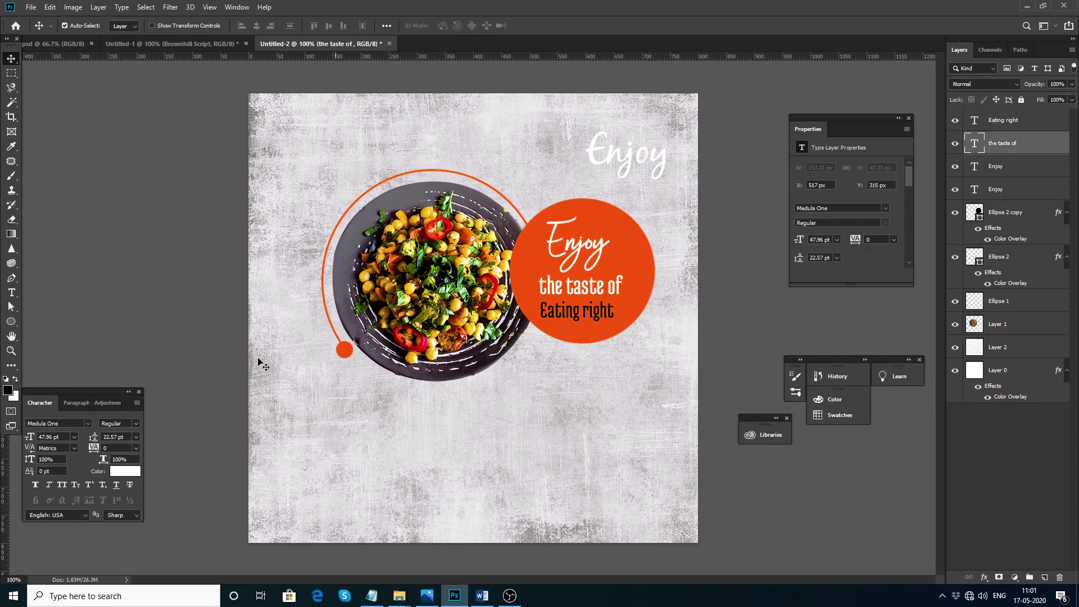
{"action": "key", "text": "ctrl+t"}
{"action": "left_click_drag", "start_coordinate": [624, 270], "coordinate": [606, 278]}
{"action": "key", "text": "Return"}
{"action": "mouse_move", "coordinate": [573, 317]}
{"action": "left_mouse_down"}
{"action": "mouse_move", "coordinate": [571, 326]}
{"action": "mouse_move", "coordinate": [645, 283]}
{"action": "mouse_move", "coordinate": [586, 309]}
{"action": "left_mouse_up"}
{"action": "key", "text": "ctrl+t"}
{"action": "key", "text": "Return"}
{"action": "left_click_drag", "start_coordinate": [584, 246], "coordinate": [587, 236]}
{"action": "mouse_move", "coordinate": [588, 296]}
{"action": "left_mouse_down"}
{"action": "mouse_move", "coordinate": [597, 271]}
{"action": "mouse_move", "coordinate": [597, 281]}
{"action": "left_mouse_up"}
{"action": "left_click_drag", "start_coordinate": [582, 318], "coordinate": [584, 315]}
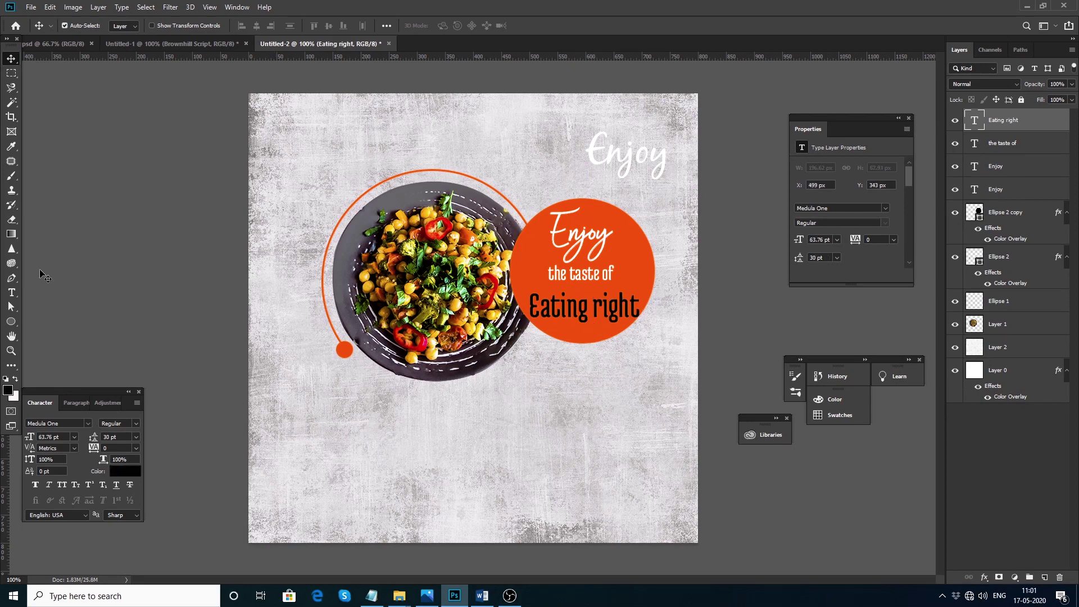
{"action": "right_click", "coordinate": [10, 325]}
Draw a short horizontal line with a white colour overlay and duplicate it to the right
{"action": "left_click", "coordinate": [56, 365]}
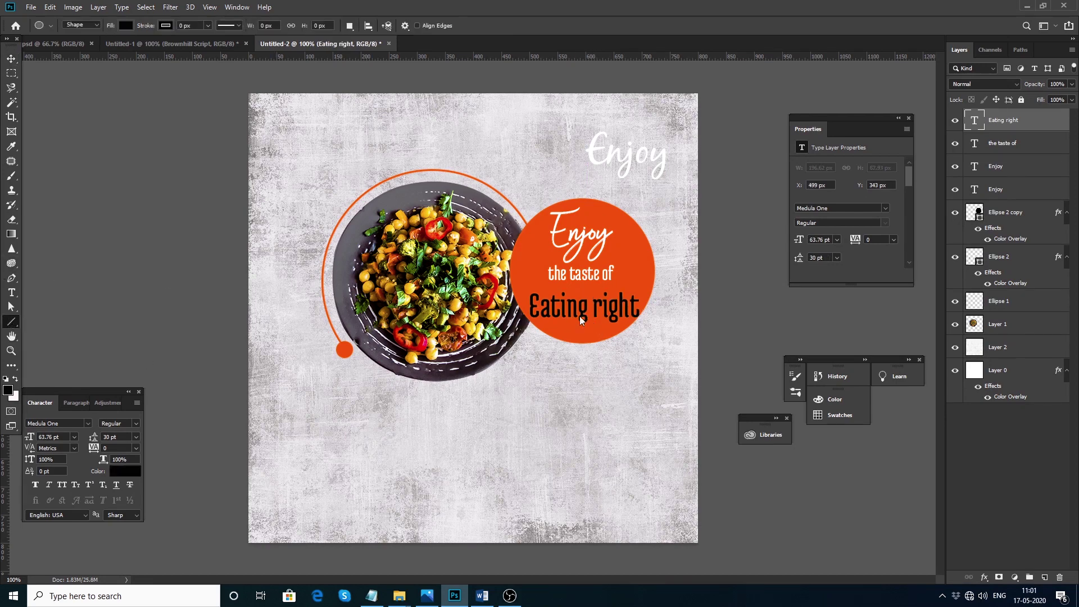
{"action": "left_click_drag", "start_coordinate": [569, 286], "coordinate": [530, 286]}
{"action": "double_click", "coordinate": [1021, 129]}
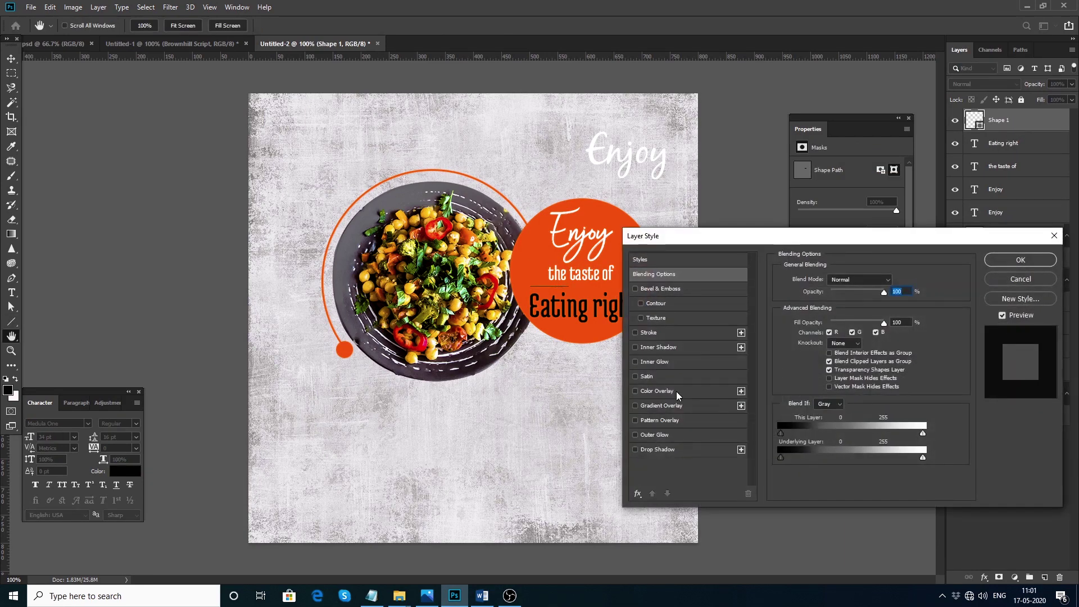
{"action": "left_click", "coordinate": [676, 390]}
{"action": "left_click", "coordinate": [1006, 262]}
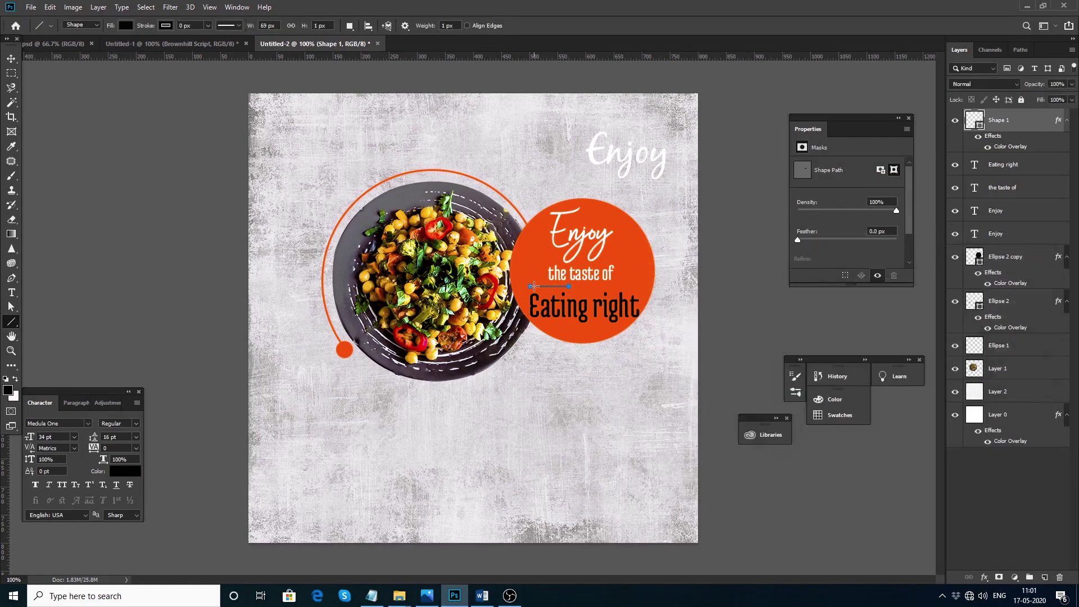
{"action": "left_click", "coordinate": [11, 59]}
{"action": "left_click_drag", "start_coordinate": [558, 289], "coordinate": [628, 288]}
Shorten the slogan line to 'the taste' and make an 'of' text from a copy of Enjoy
{"action": "double_click", "coordinate": [604, 275]}
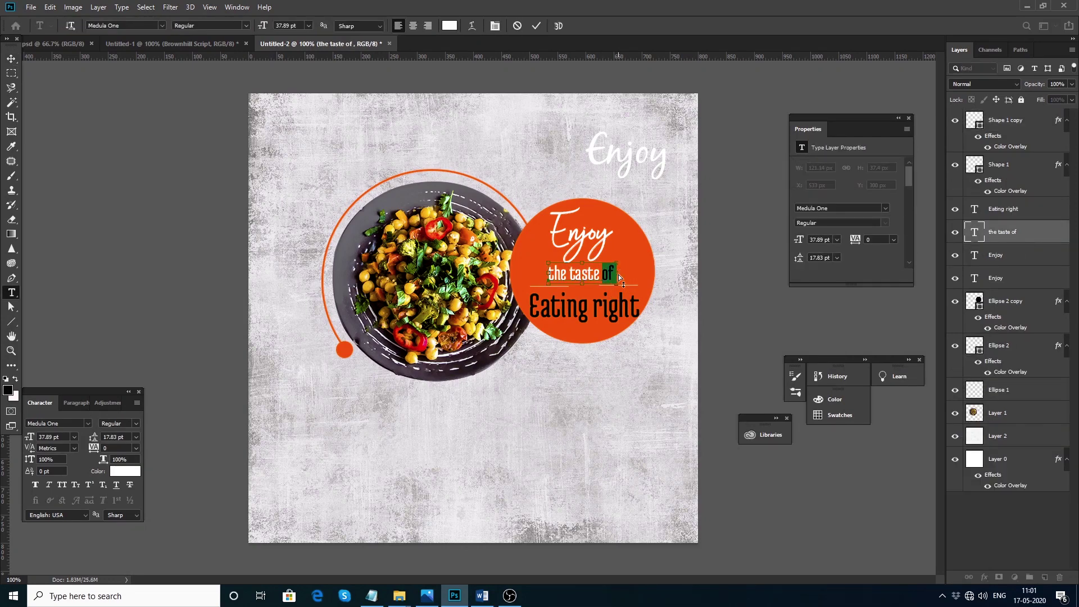
{"action": "left_click", "coordinate": [12, 58]}
{"action": "left_click_drag", "start_coordinate": [584, 235], "coordinate": [627, 263]}
{"action": "double_click", "coordinate": [627, 259]}
{"action": "type", "text": "of"}
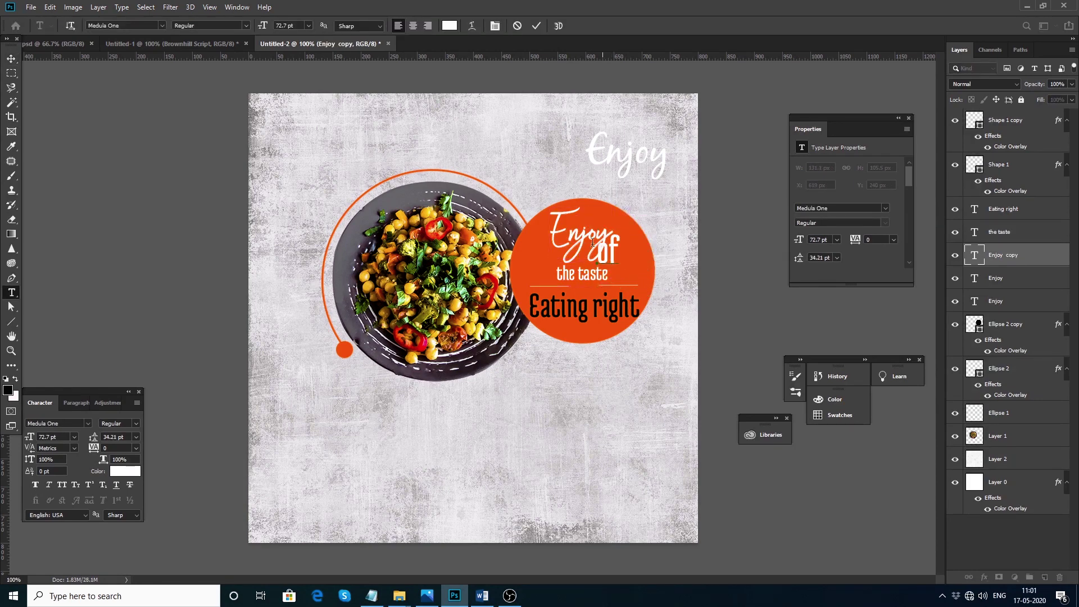
{"action": "left_click", "coordinate": [8, 56]}
{"action": "left_click_drag", "start_coordinate": [607, 247], "coordinate": [543, 248]}
Place a script 'of' between 'the taste' and 'Eating right', deleting the large white 'of'
{"action": "double_click", "coordinate": [544, 250]}
{"action": "type", "text": "of"}
{"action": "key", "text": "ctrl+z"}
{"action": "type", "text": "of"}
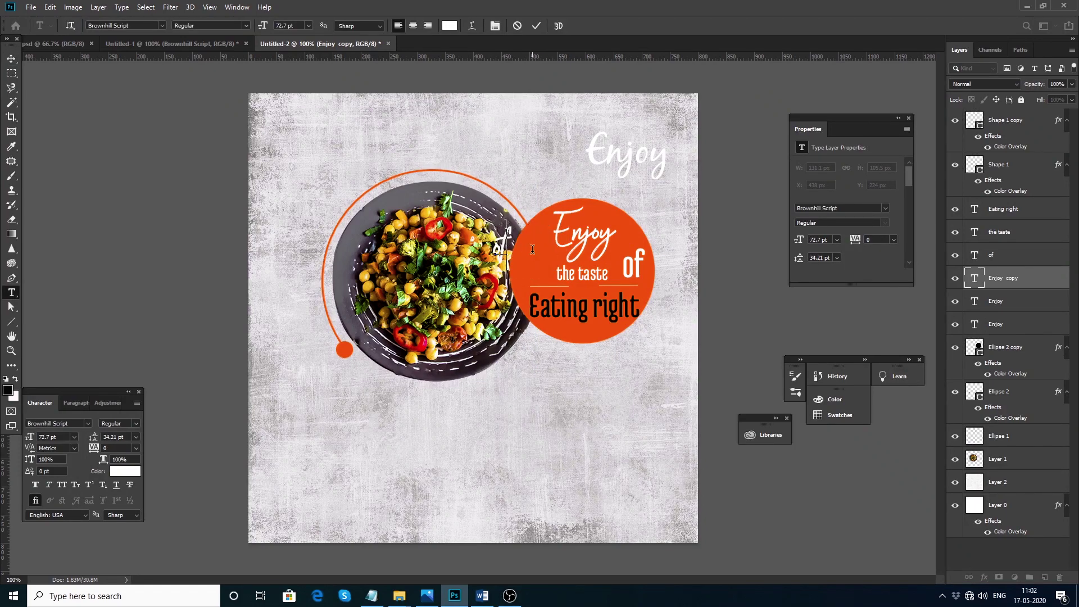
{"action": "left_click", "coordinate": [12, 58]}
{"action": "left_click_drag", "start_coordinate": [633, 265], "coordinate": [583, 269]}
{"action": "key", "text": "Delete"}
{"action": "left_click_drag", "start_coordinate": [508, 248], "coordinate": [584, 287]}
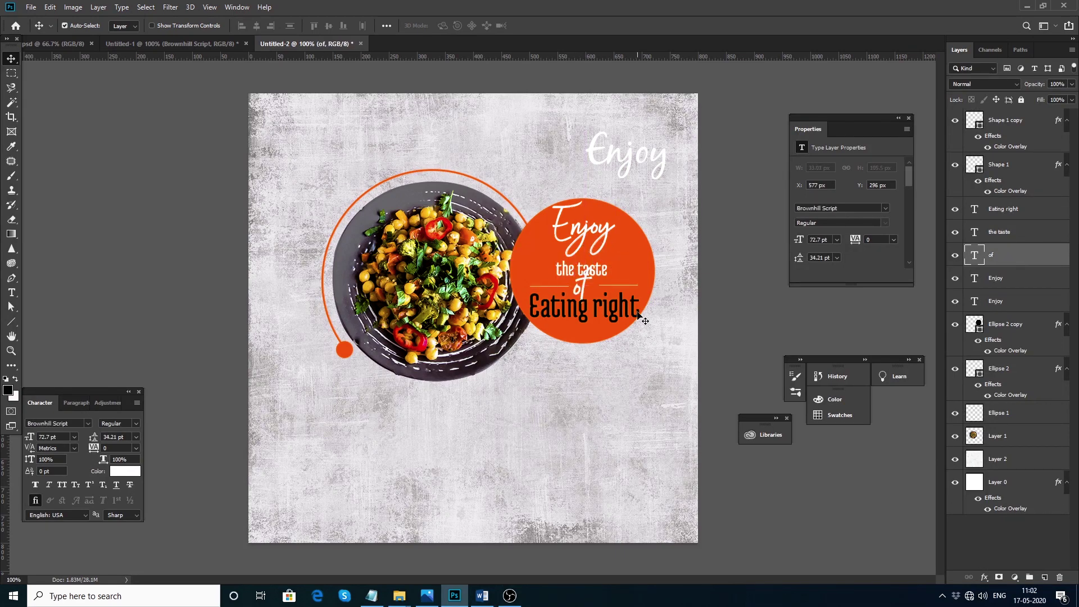
{"action": "type", "text": "4"}
{"action": "left_click_drag", "start_coordinate": [587, 269], "coordinate": [586, 310]}
{"action": "left_click", "coordinate": [584, 307]}
{"action": "left_click", "coordinate": [633, 270]}
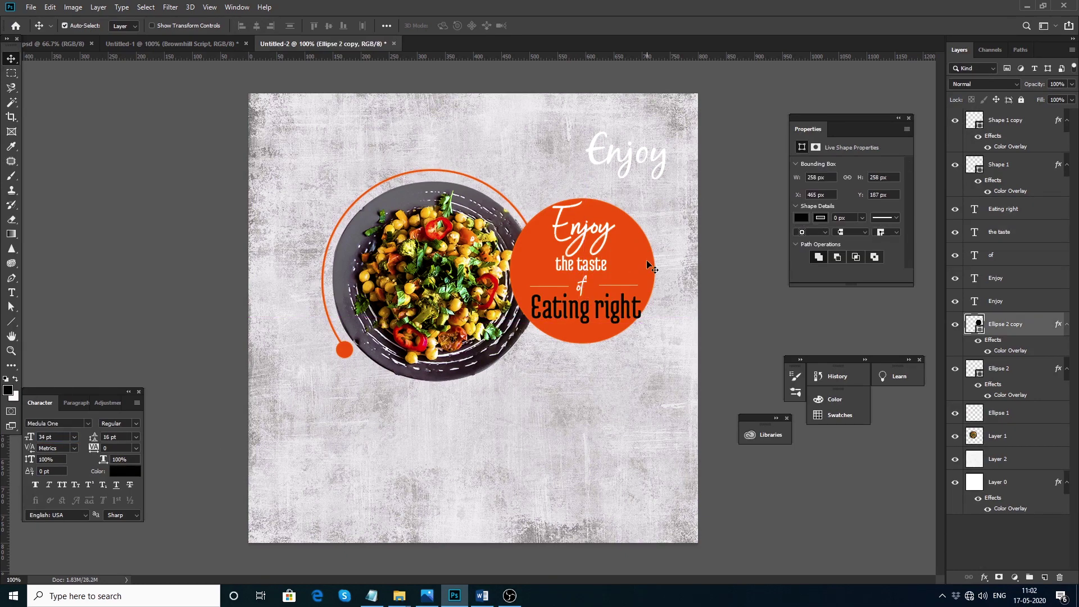
Enlarge the orange circle to 116% and re-centre the slogan lines inside it
{"action": "key", "text": "ctrl+t"}
{"action": "left_click_drag", "start_coordinate": [658, 196], "coordinate": [670, 185]}
{"action": "key", "text": "Return"}
{"action": "left_click_drag", "start_coordinate": [587, 264], "coordinate": [585, 298]}
{"action": "left_click", "coordinate": [583, 291]}
{"action": "left_click_drag", "start_coordinate": [585, 308], "coordinate": [581, 319]}
{"action": "left_click_drag", "start_coordinate": [585, 233], "coordinate": [587, 230]}
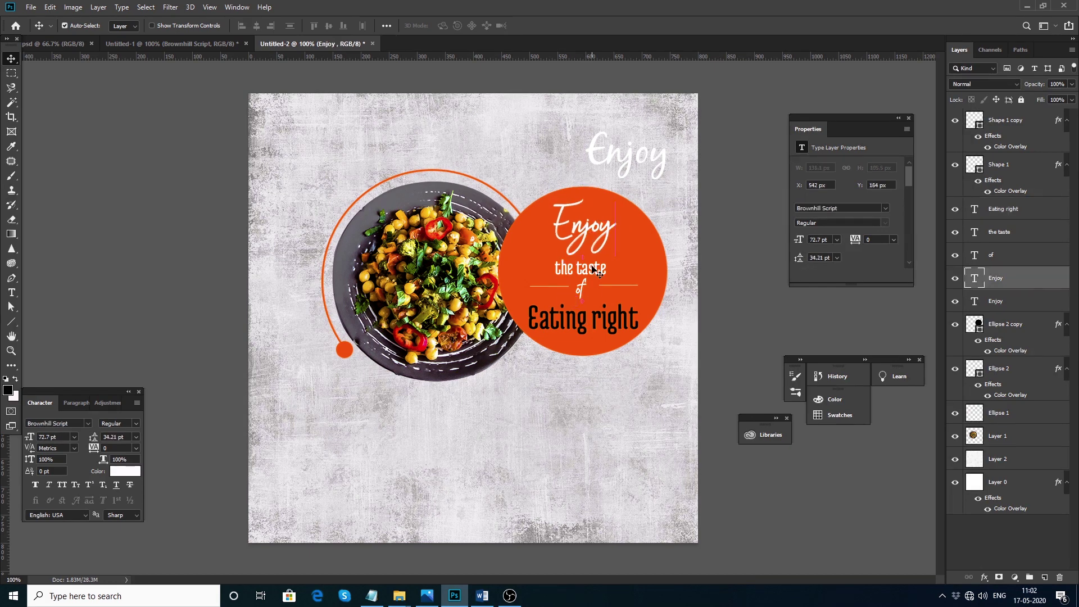
Set the tracking of 'the taste' to 180 and recentre it and the left divider
{"action": "left_click", "coordinate": [581, 268]}
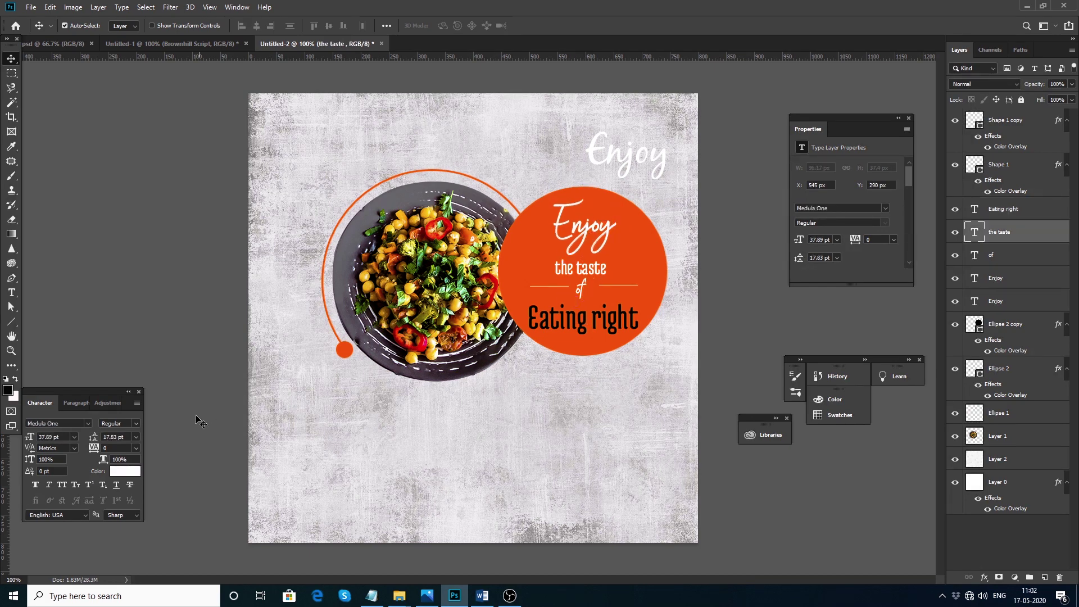
{"action": "left_click", "coordinate": [115, 450]}
{"action": "type", "text": "180"}
{"action": "key", "text": "Return"}
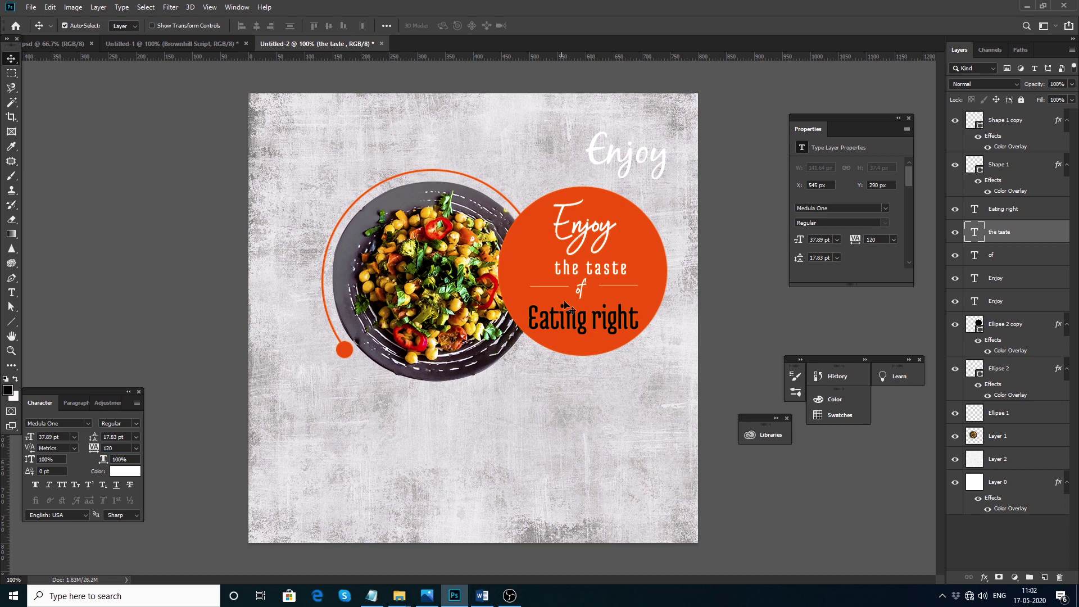
{"action": "left_click_drag", "start_coordinate": [599, 272], "coordinate": [590, 273]}
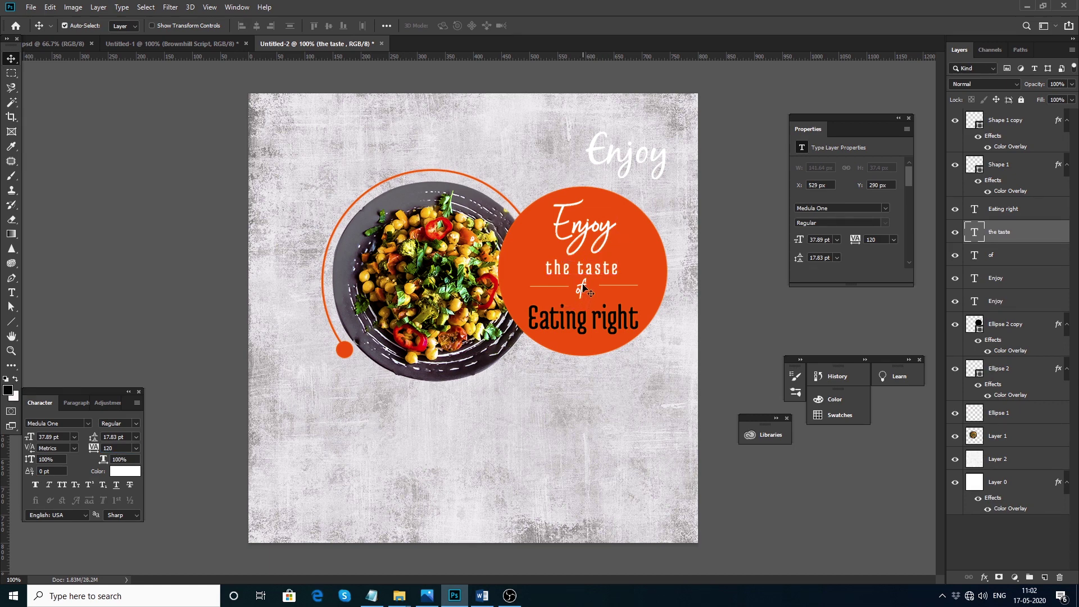
{"action": "left_click", "coordinate": [585, 289]}
{"action": "left_click_drag", "start_coordinate": [549, 287], "coordinate": [554, 287]}
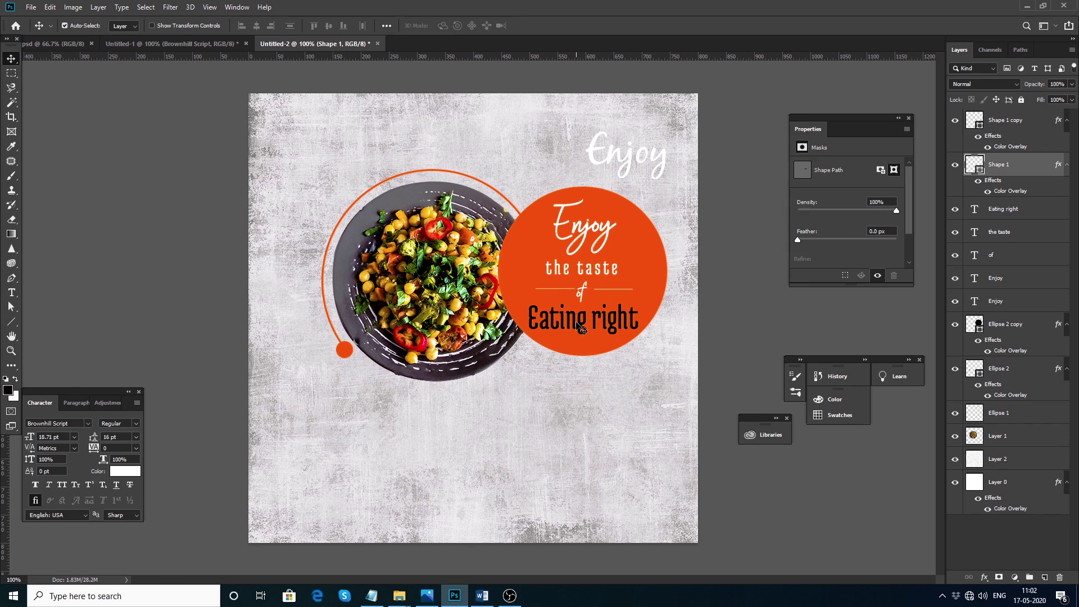
Make 'Eating right' white and delete the extra upper-right 'Enjoy' layer
{"action": "left_click", "coordinate": [582, 290]}
{"action": "left_click_drag", "start_coordinate": [584, 325], "coordinate": [586, 326]}
{"action": "left_click", "coordinate": [125, 471]}
{"action": "left_click", "coordinate": [590, 201]}
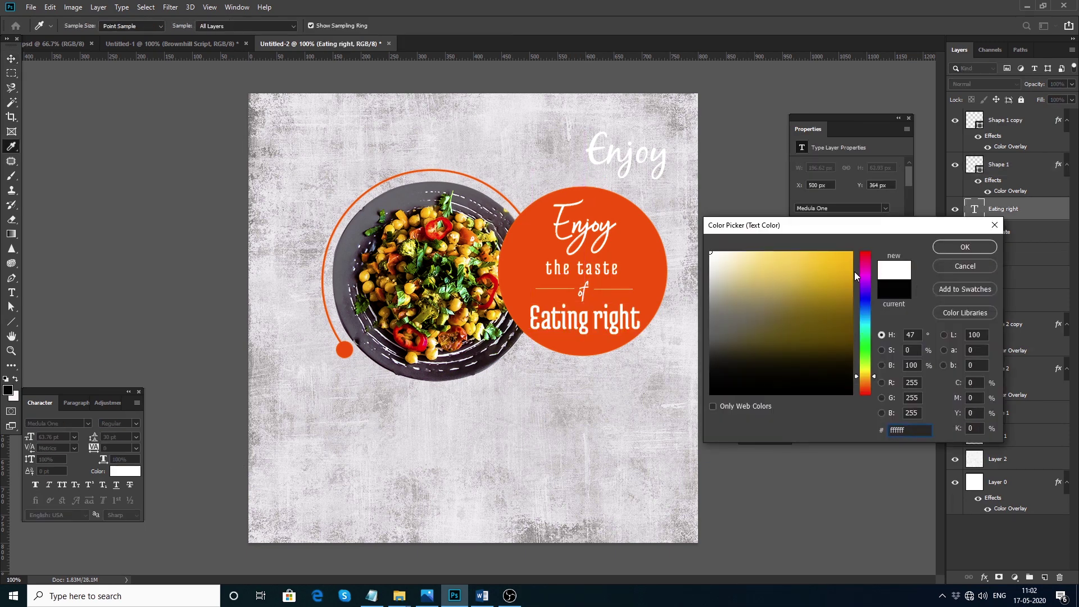
{"action": "key", "text": "Return"}
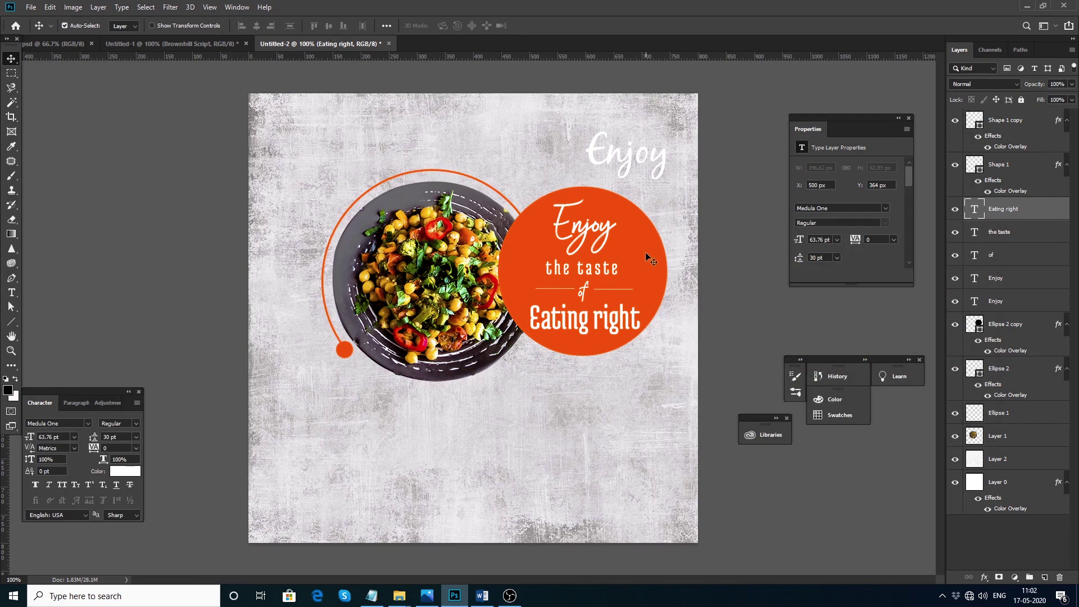
{"action": "left_click", "coordinate": [638, 168]}
{"action": "key", "text": "Delete"}
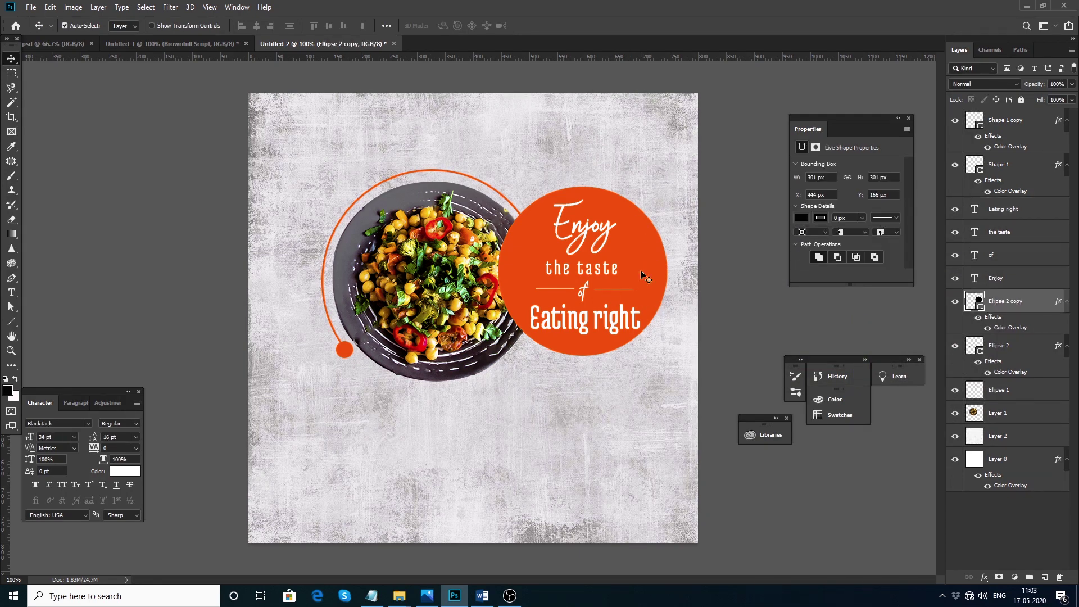
Resize the canvas to 600×600 px, then to 800×600 px
{"action": "left_click", "coordinate": [73, 7]}
{"action": "left_click", "coordinate": [90, 102]}
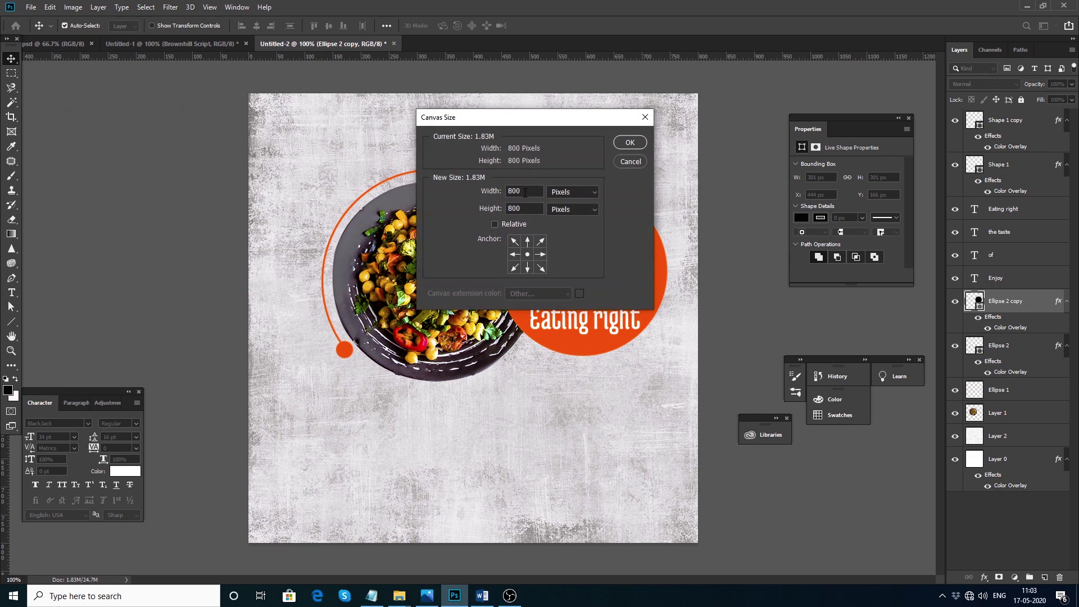
{"action": "type", "text": "600"}
{"action": "key", "text": "Tab"}
{"action": "type", "text": "600"}
{"action": "key", "text": "Return"}
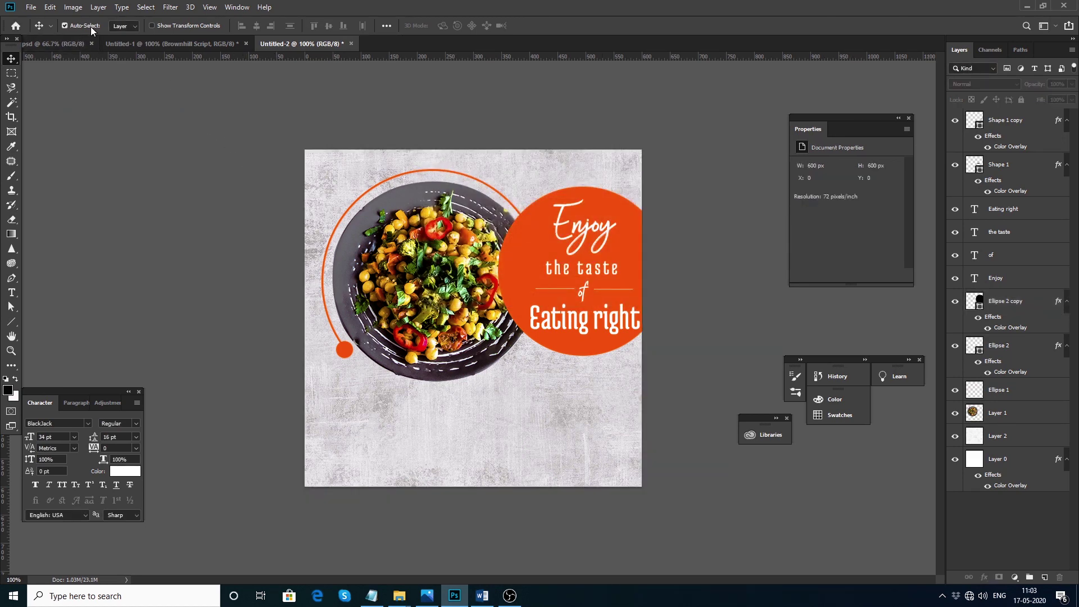
{"action": "left_click", "coordinate": [73, 6]}
{"action": "left_click", "coordinate": [100, 102]}
{"action": "type", "text": "8"}
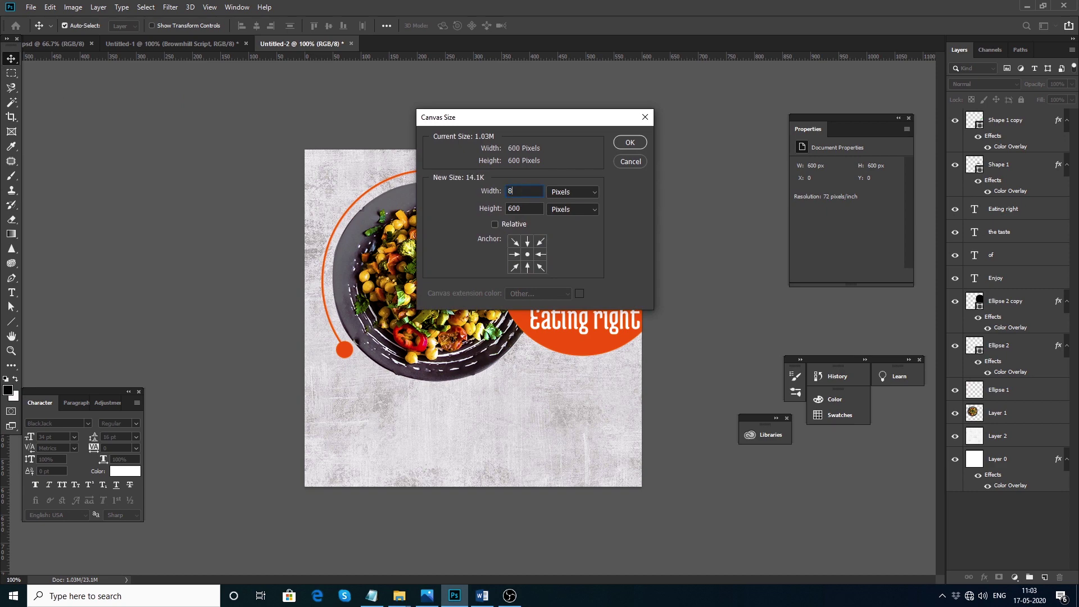
{"action": "type", "text": "00"}
{"action": "key", "text": "Return"}
Shift all layers and refit the textured background layer to fill the new canvas
{"action": "key", "text": "ctrl+alt+a"}
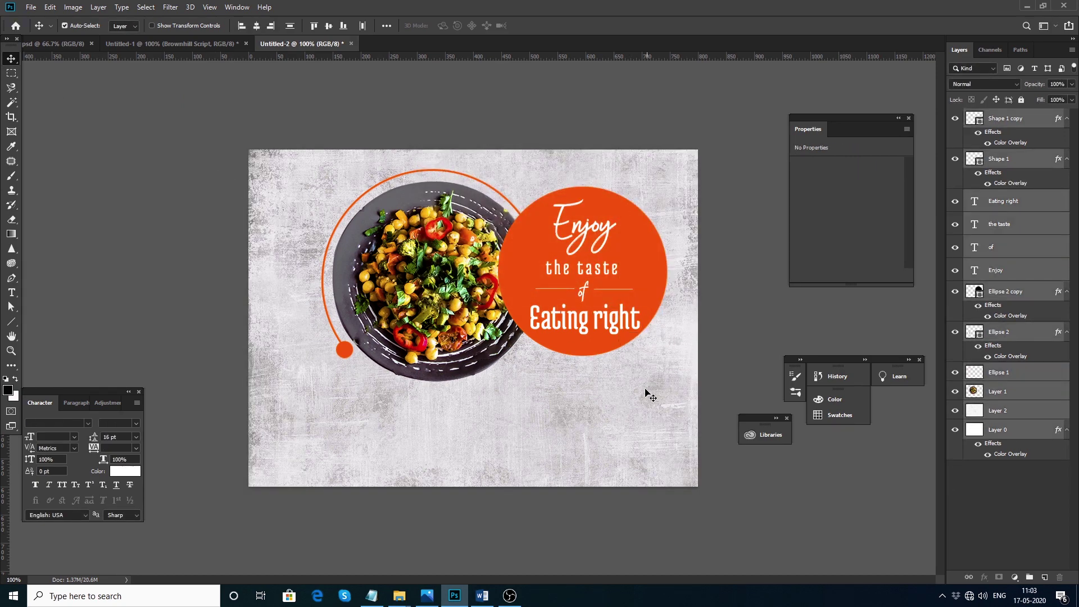
{"action": "left_click_drag", "start_coordinate": [580, 295], "coordinate": [564, 308]}
{"action": "mouse_move", "coordinate": [674, 340]}
{"action": "left_mouse_down"}
{"action": "mouse_move", "coordinate": [689, 341]}
{"action": "mouse_move", "coordinate": [677, 340]}
{"action": "mouse_move", "coordinate": [685, 326]}
{"action": "left_mouse_up"}
{"action": "left_click", "coordinate": [666, 329]}
{"action": "key", "text": "ctrl+t"}
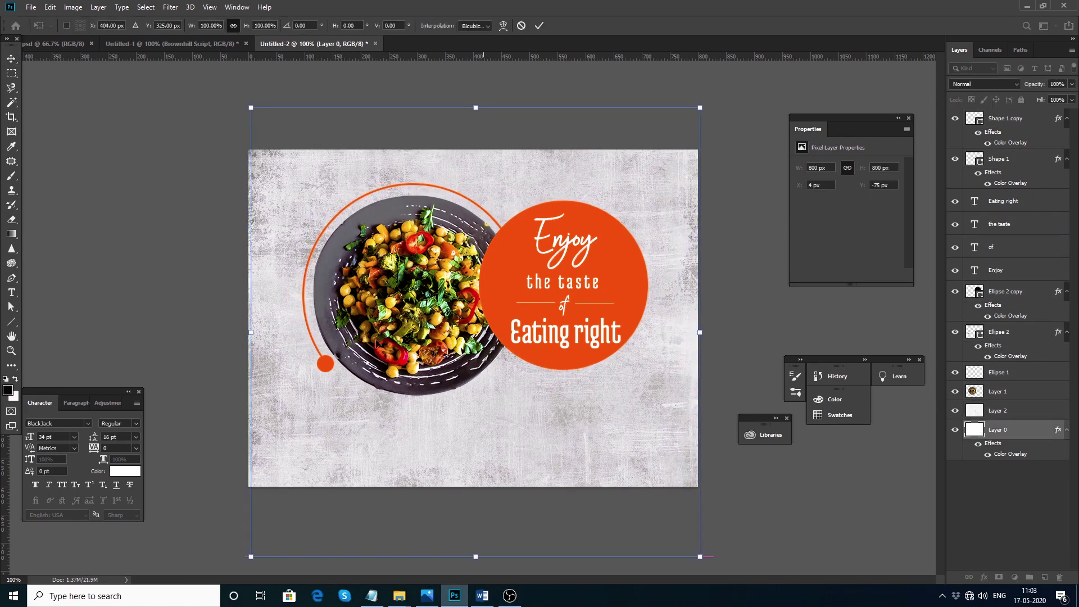
{"action": "key", "text": "Return"}
{"action": "left_click", "coordinate": [744, 298]}
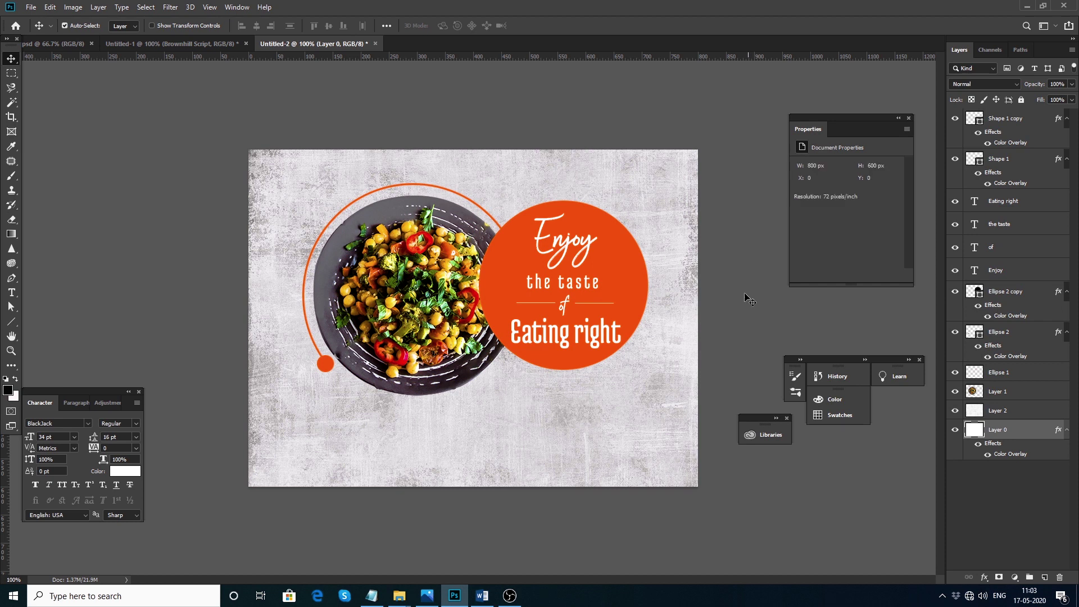
Shrink 'Eating right' to about 86% (56.7 pt) and align it
{"action": "left_click", "coordinate": [587, 338]}
{"action": "key", "text": "ctrl+t"}
{"action": "left_click_drag", "start_coordinate": [621, 316], "coordinate": [612, 312]}
{"action": "key", "text": "Return"}
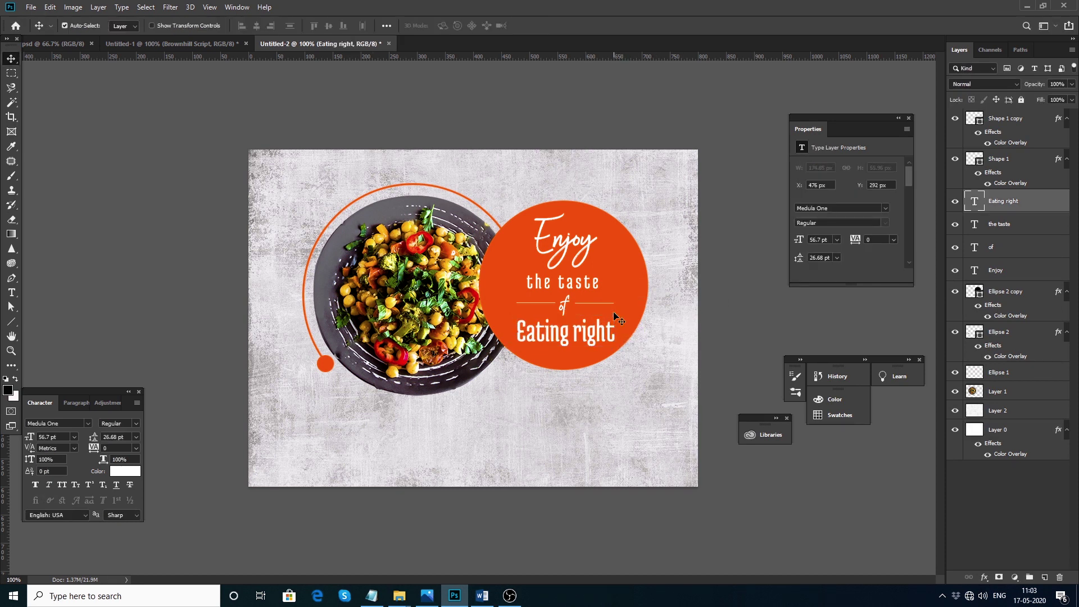
{"action": "left_click_drag", "start_coordinate": [566, 338], "coordinate": [564, 336]}
{"action": "left_click", "coordinate": [737, 348]}
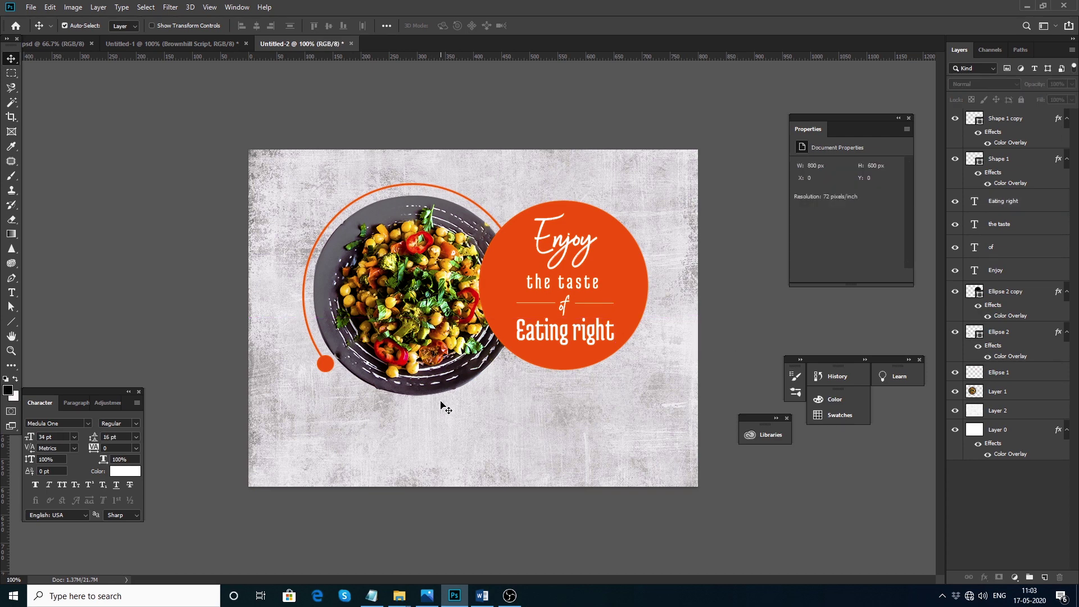
Duplicate the plate image as Layer 1 copy and open its Layer Style
{"action": "left_click", "coordinate": [441, 405]}
{"action": "left_click_drag", "start_coordinate": [440, 405], "coordinate": [434, 408]}
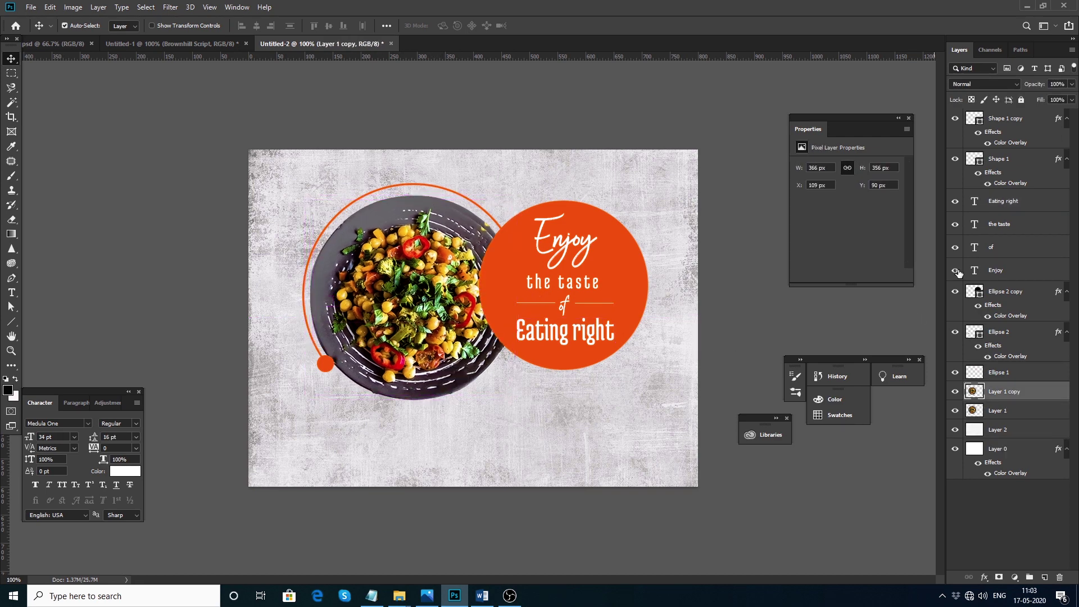
{"action": "double_click", "coordinate": [1046, 398]}
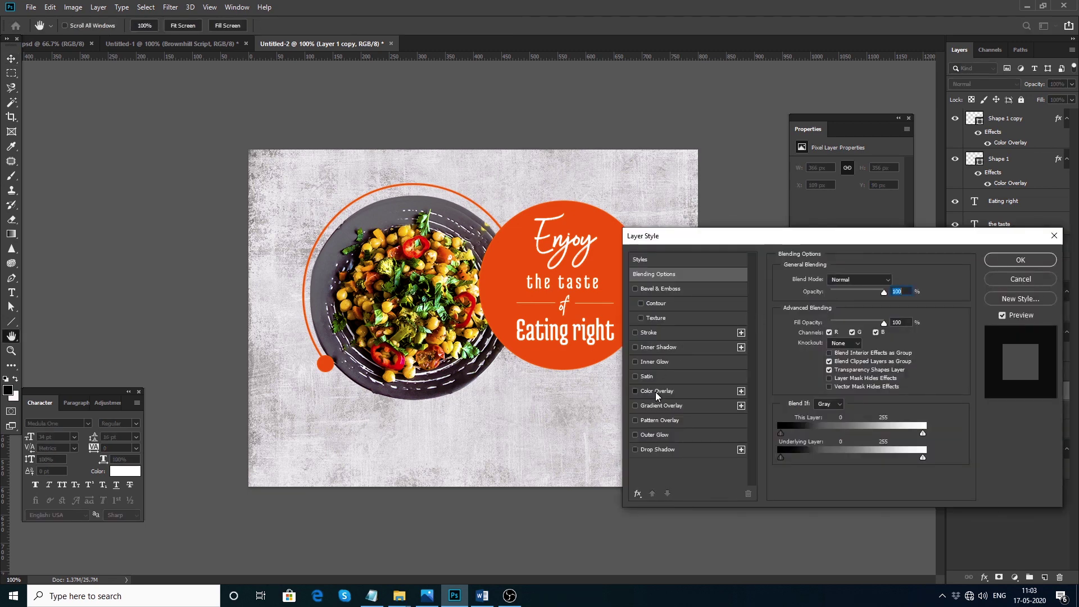
Give Layer 1 copy a dark grey-purple Color Overlay
{"action": "left_click", "coordinate": [655, 392]}
{"action": "left_click", "coordinate": [901, 283]}
{"action": "left_click", "coordinate": [725, 296]}
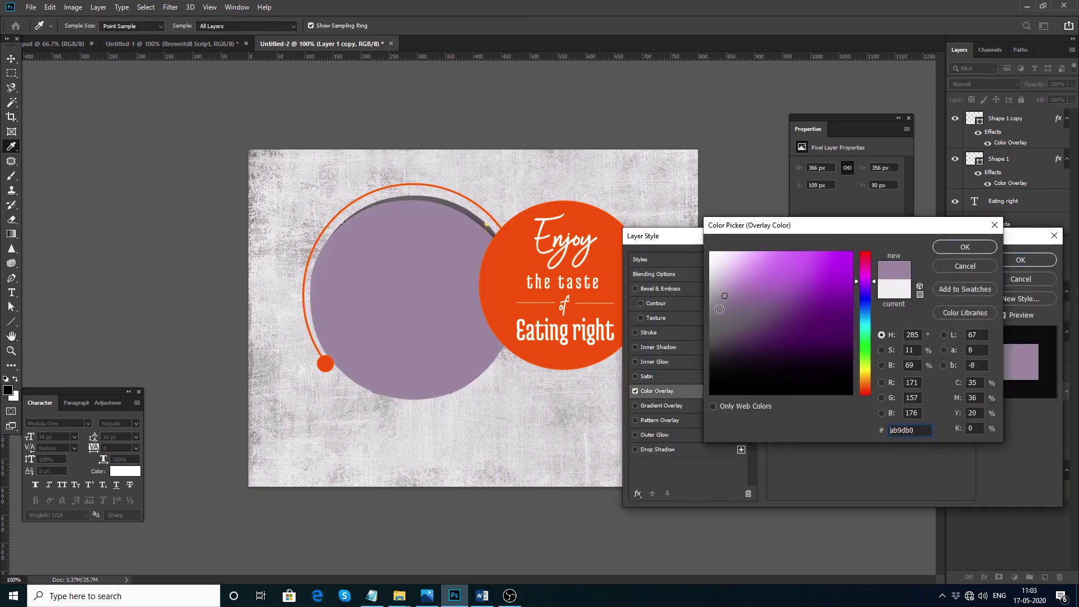
{"action": "left_click", "coordinate": [720, 307]}
{"action": "left_click", "coordinate": [955, 248]}
{"action": "key", "text": "Return"}
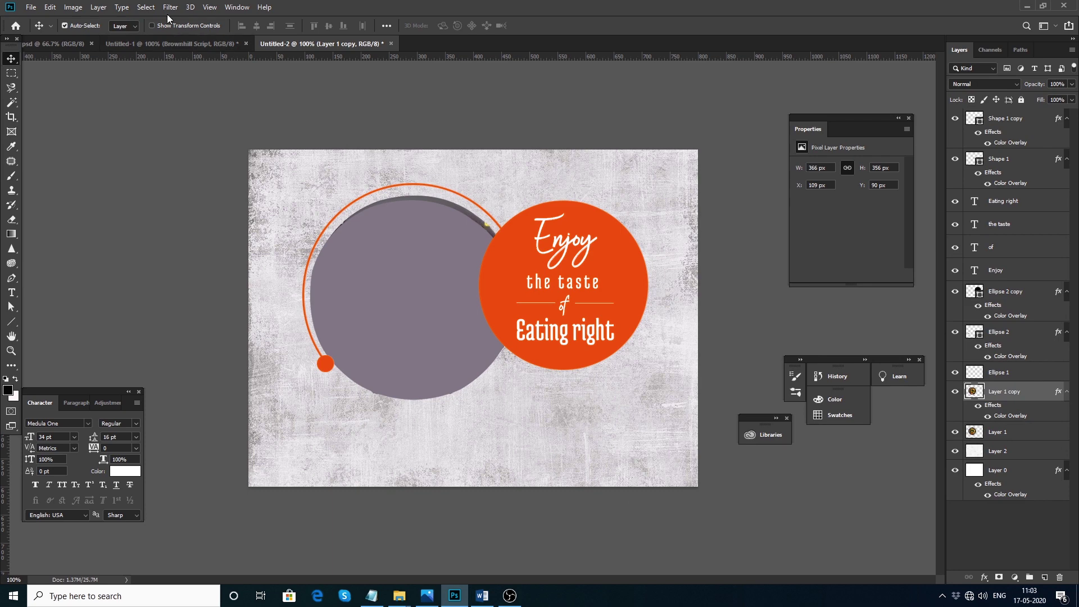
Try an 8.2 Gaussian Blur on the plate copy, cancel it, and move the copy below Layer 1
{"action": "left_click", "coordinate": [170, 7]}
{"action": "mouse_move", "coordinate": [185, 135]}
{"action": "left_click", "coordinate": [336, 177]}
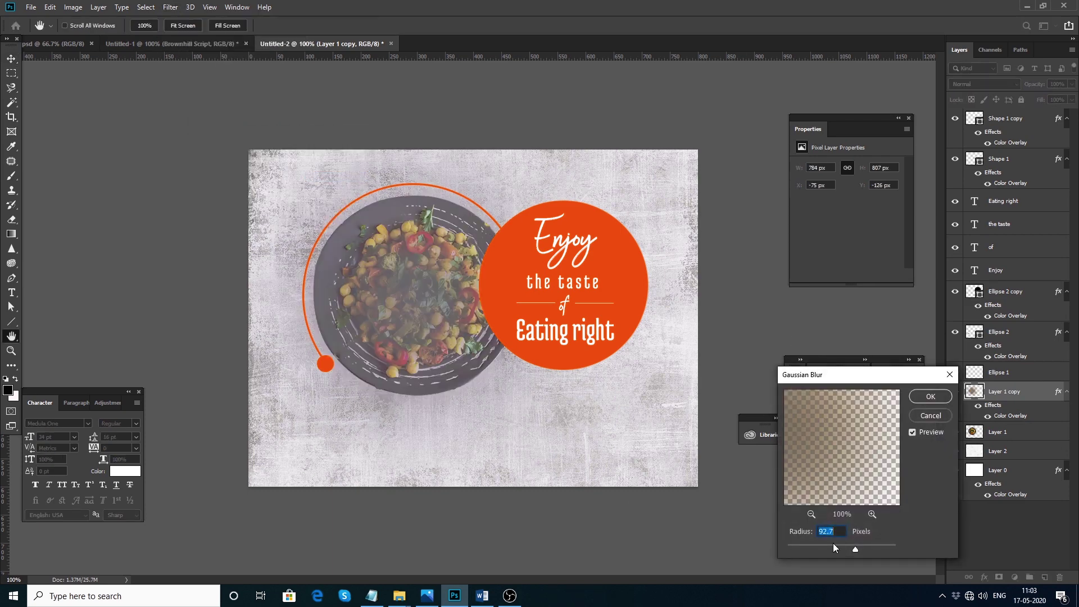
{"action": "left_click_drag", "start_coordinate": [802, 548], "coordinate": [826, 549]}
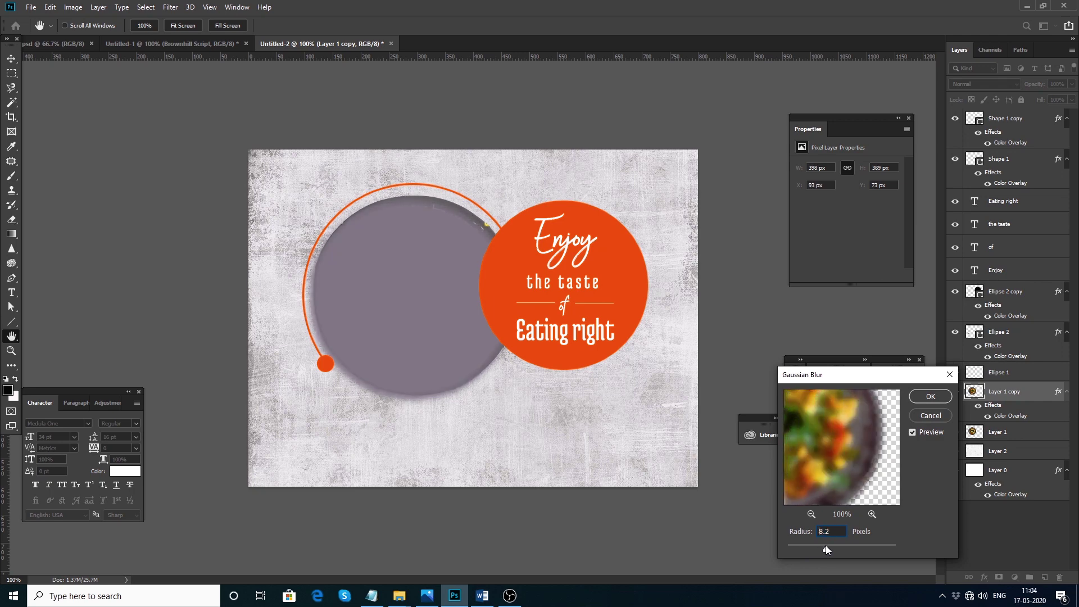
{"action": "left_click", "coordinate": [929, 415]}
{"action": "key", "text": "ctrl+bracketleft"}
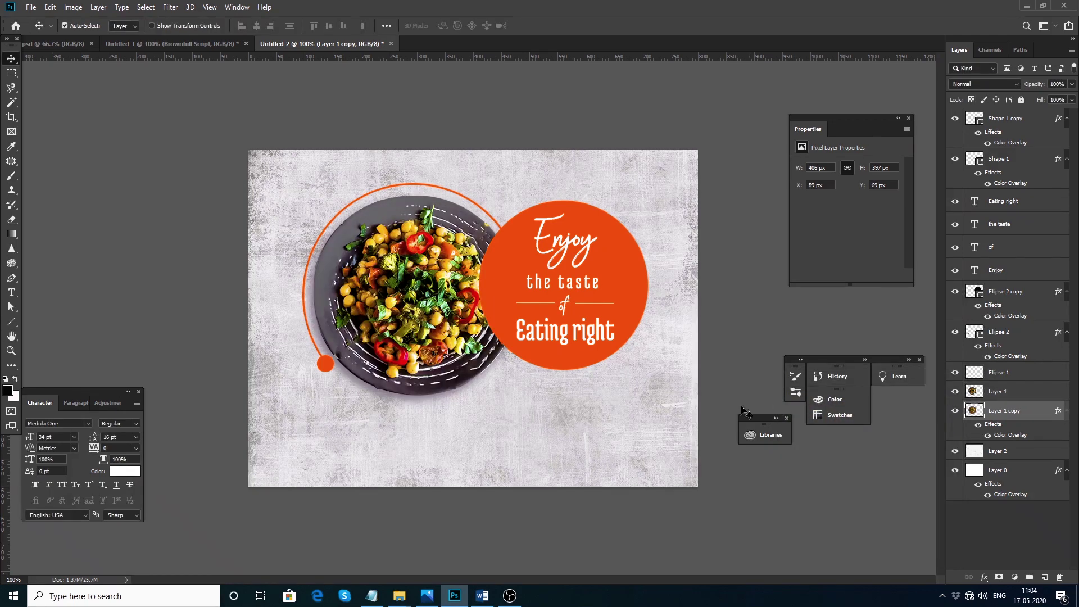
Change the plate copy's overlay colour to near-black #353136
{"action": "double_click", "coordinate": [1012, 435]}
{"action": "left_click", "coordinate": [886, 284]}
{"action": "left_click", "coordinate": [731, 377]}
{"action": "left_click_drag", "start_coordinate": [729, 371], "coordinate": [727, 366]}
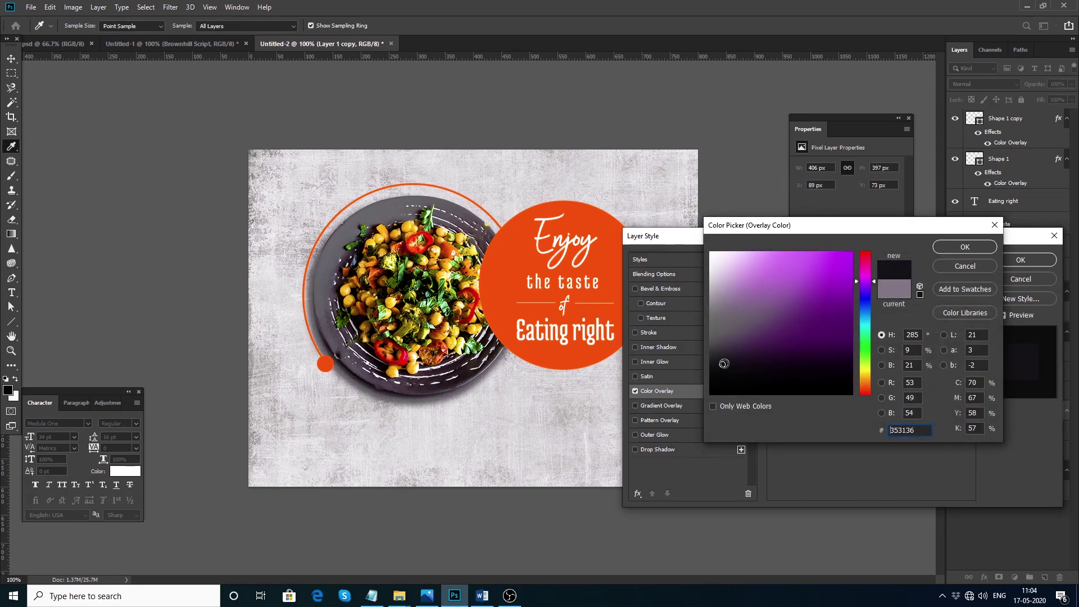
{"action": "left_click", "coordinate": [955, 251]}
{"action": "key", "text": "Return"}
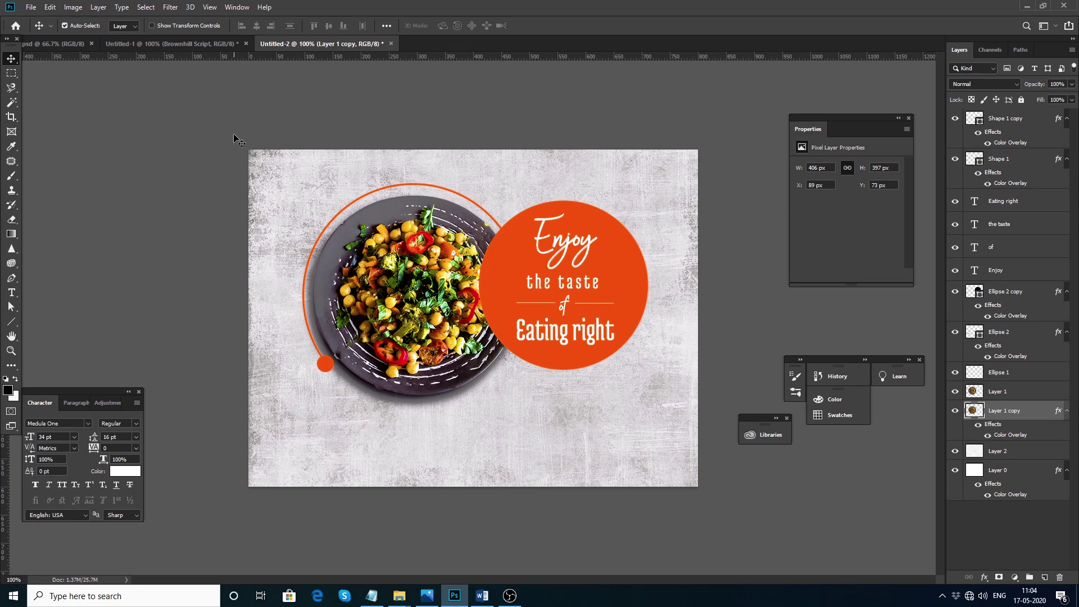
Drag the FoodHub text and ray graphic from Untitled-1 into the poster below the circle
{"action": "left_click", "coordinate": [210, 45]}
{"action": "left_click_drag", "start_coordinate": [500, 345], "coordinate": [446, 344]}
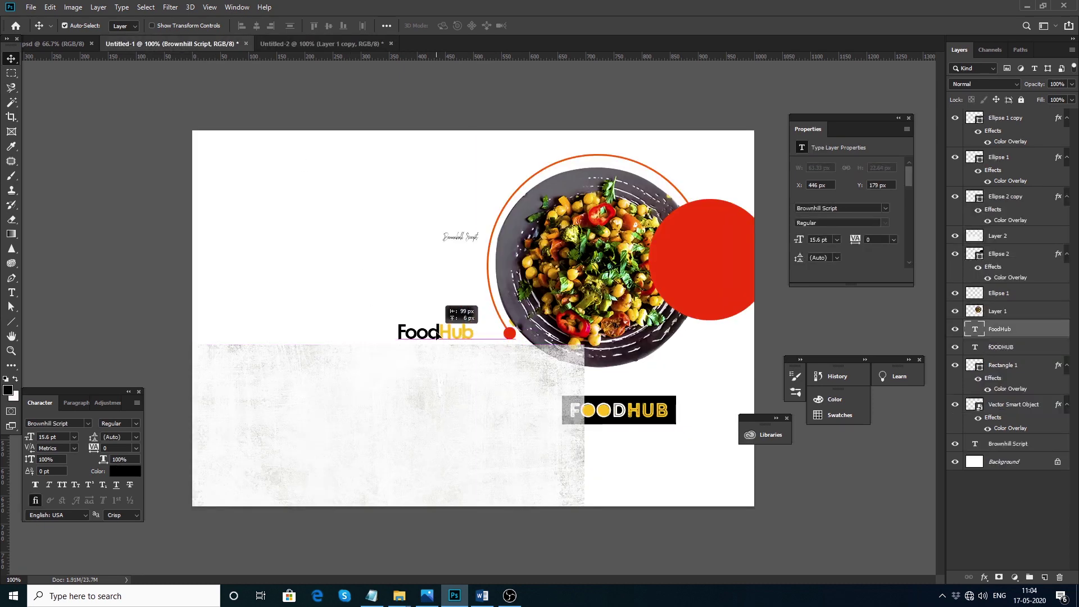
{"action": "key", "text": "ctrl+z"}
{"action": "left_click_drag", "start_coordinate": [636, 295], "coordinate": [756, 363]}
{"action": "left_click_drag", "start_coordinate": [510, 334], "coordinate": [585, 295]}
{"action": "left_click", "coordinate": [523, 332]}
{"action": "left_click_drag", "start_coordinate": [523, 332], "coordinate": [414, 365]}
{"action": "left_click_drag", "start_coordinate": [588, 426], "coordinate": [569, 415]}
Recolour the letters 'Hub' in the FoodHub logo to red #fc2a00
{"action": "double_click", "coordinate": [575, 416]}
{"action": "left_click_drag", "start_coordinate": [569, 416], "coordinate": [604, 416]}
{"action": "key", "text": "Escape"}
{"action": "left_click", "coordinate": [126, 471]}
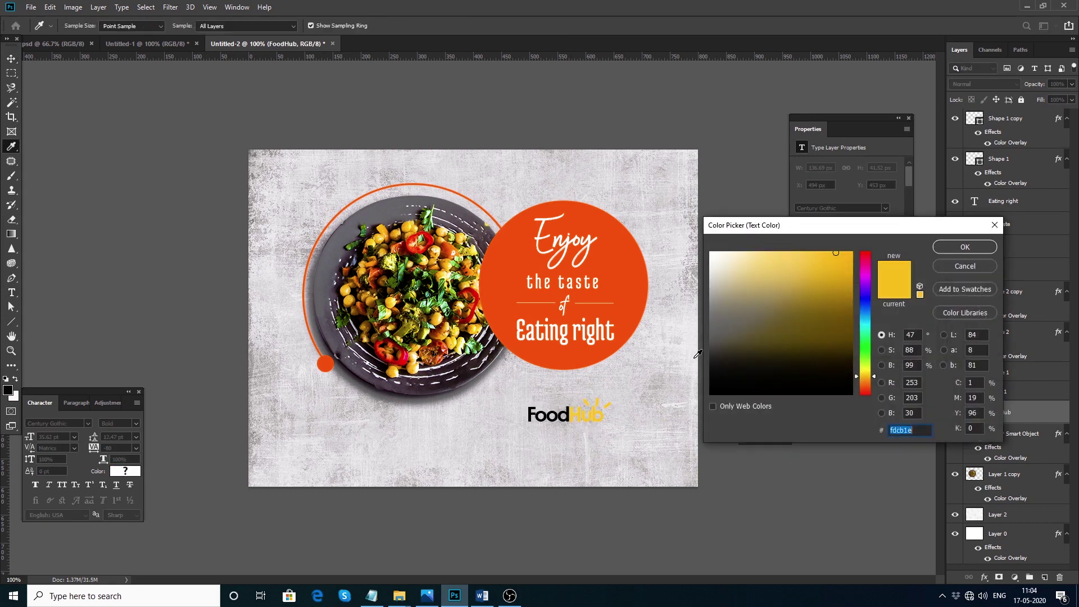
{"action": "left_click", "coordinate": [956, 266]}
{"action": "key", "text": "t"}
{"action": "left_click", "coordinate": [569, 416]}
{"action": "left_click_drag", "start_coordinate": [570, 416], "coordinate": [604, 416]}
{"action": "left_click", "coordinate": [126, 471]}
{"action": "type", "text": "fc4d00"}
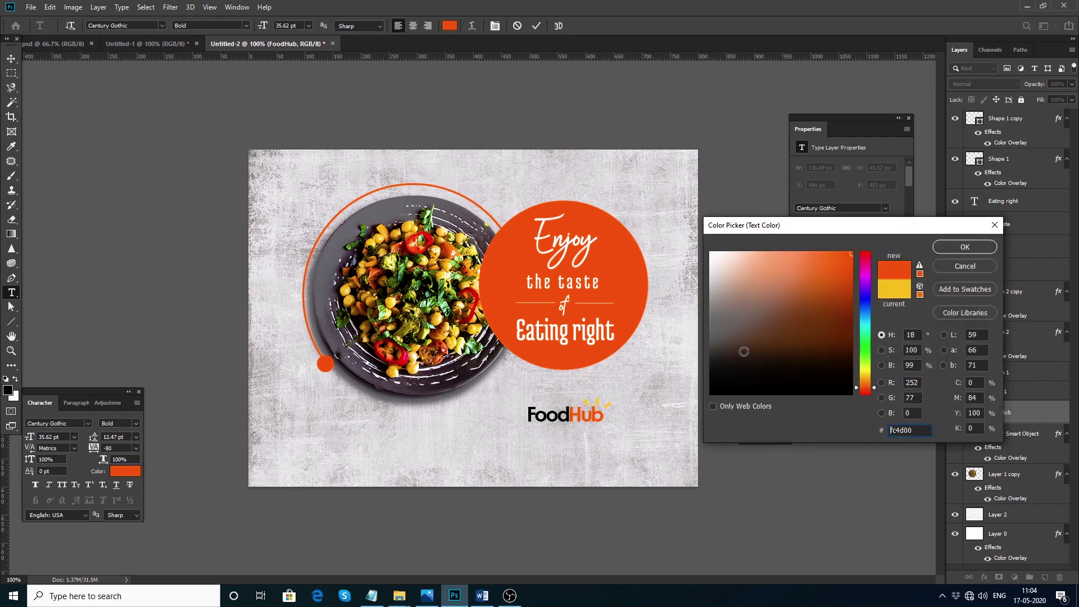
{"action": "left_click", "coordinate": [867, 392]}
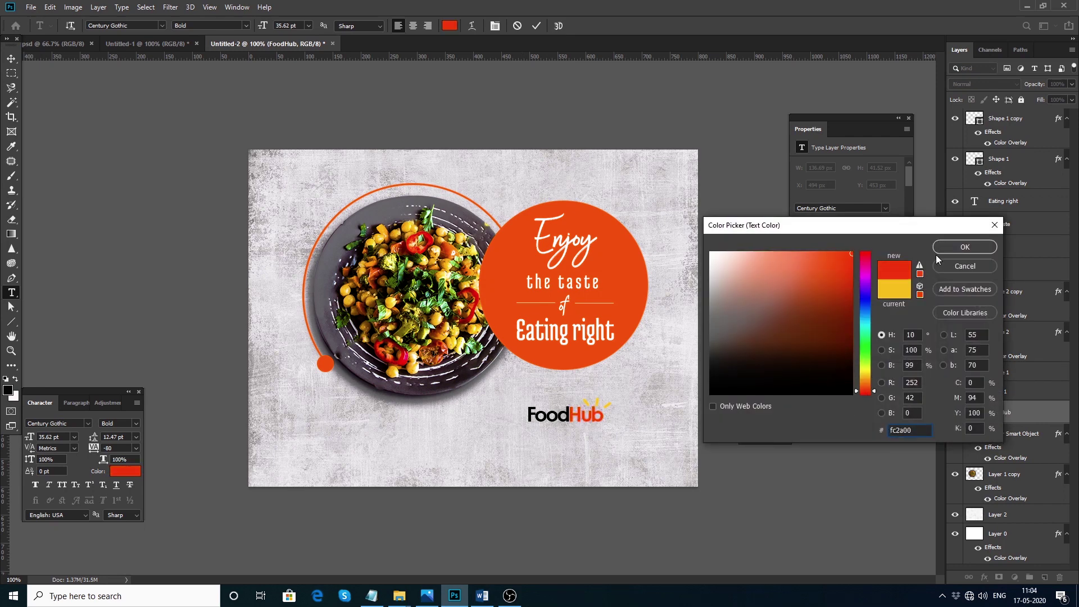
{"action": "left_click", "coordinate": [965, 246]}
{"action": "left_click", "coordinate": [11, 58]}
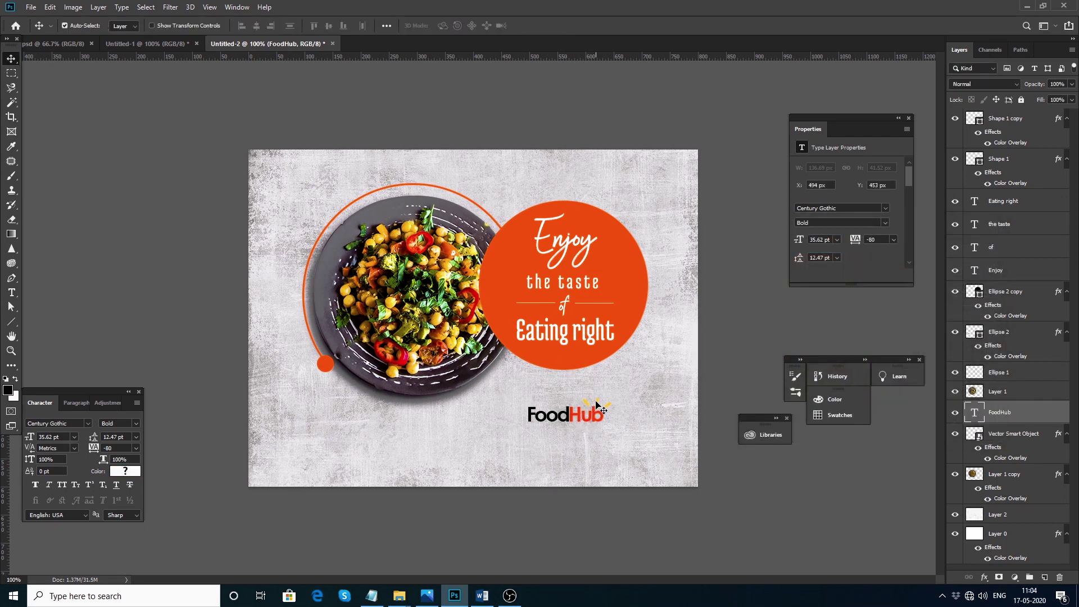
Change the logo rays' Color Overlay to orange-red
{"action": "left_click", "coordinate": [1014, 444]}
{"action": "double_click", "coordinate": [1012, 463]}
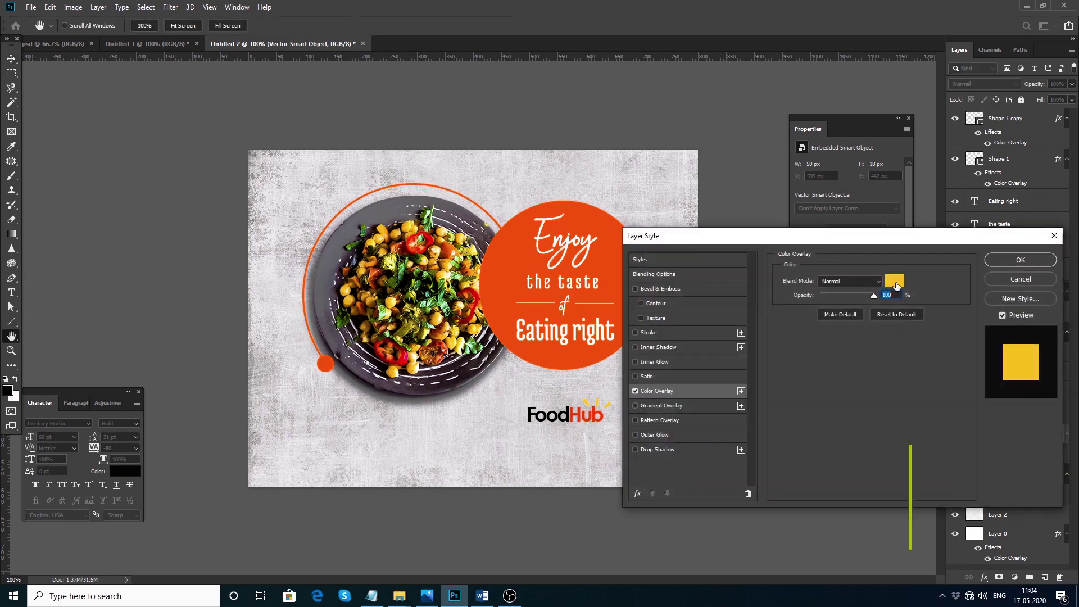
{"action": "left_click", "coordinate": [927, 277]}
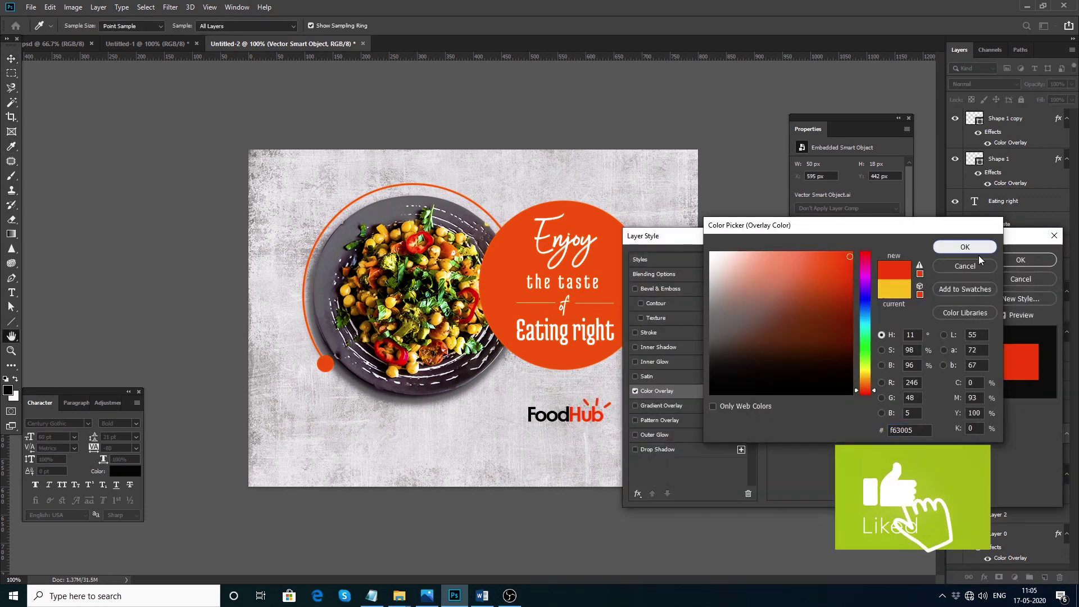
{"action": "left_click", "coordinate": [964, 247]}
{"action": "left_click", "coordinate": [1020, 260]}
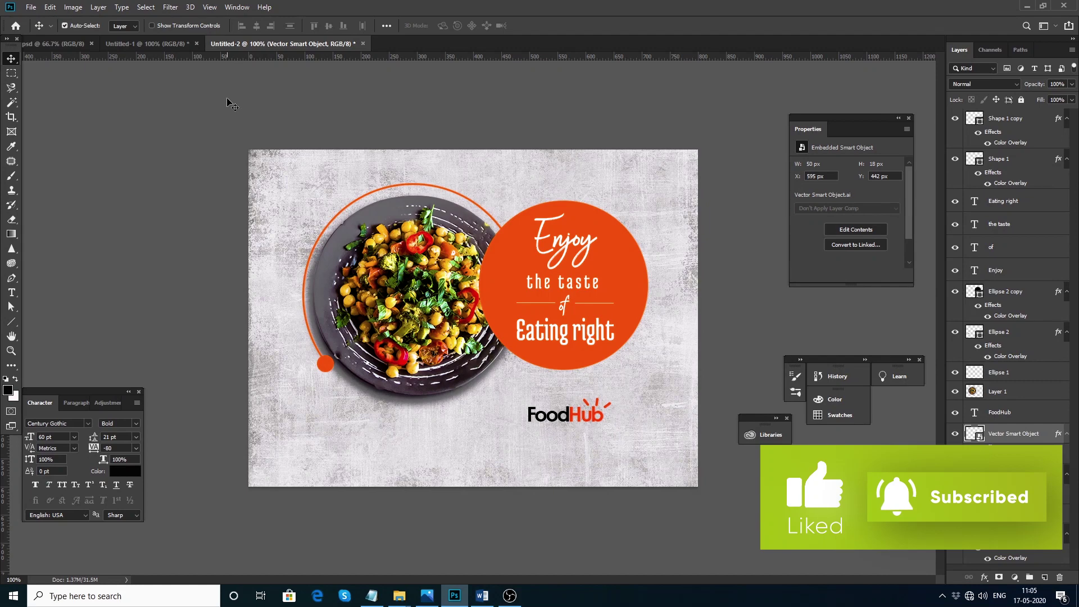
{"action": "left_click", "coordinate": [148, 44]}
Duplicate the taste text below the logo and paste in the 'Book for table' line from Notepad
{"action": "key", "text": "alt+Tab"}
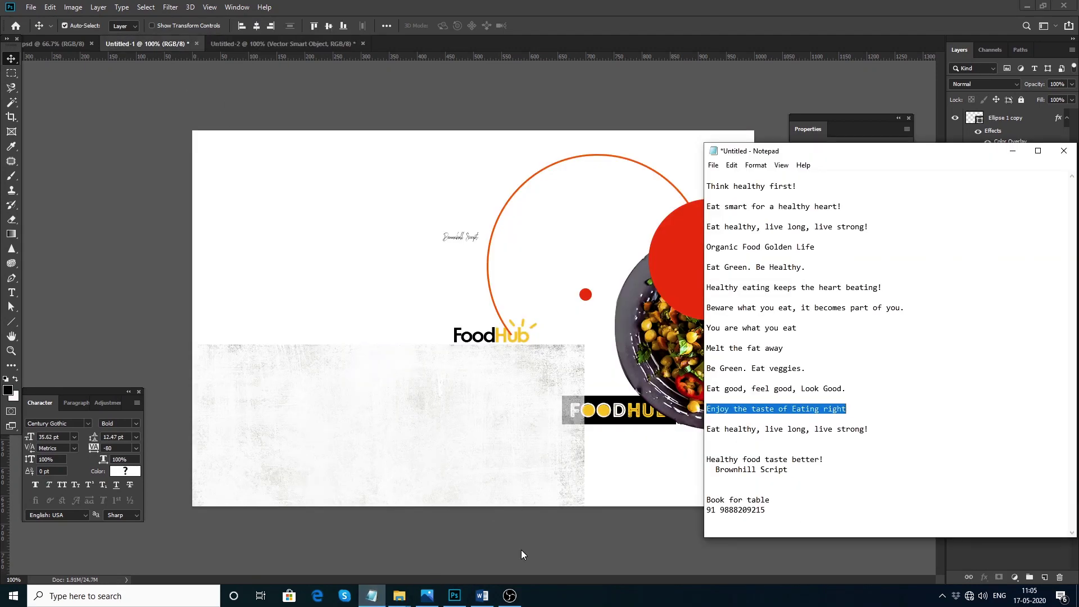
{"action": "left_click_drag", "start_coordinate": [707, 499], "coordinate": [771, 509]}
{"action": "key", "text": "ctrl+c"}
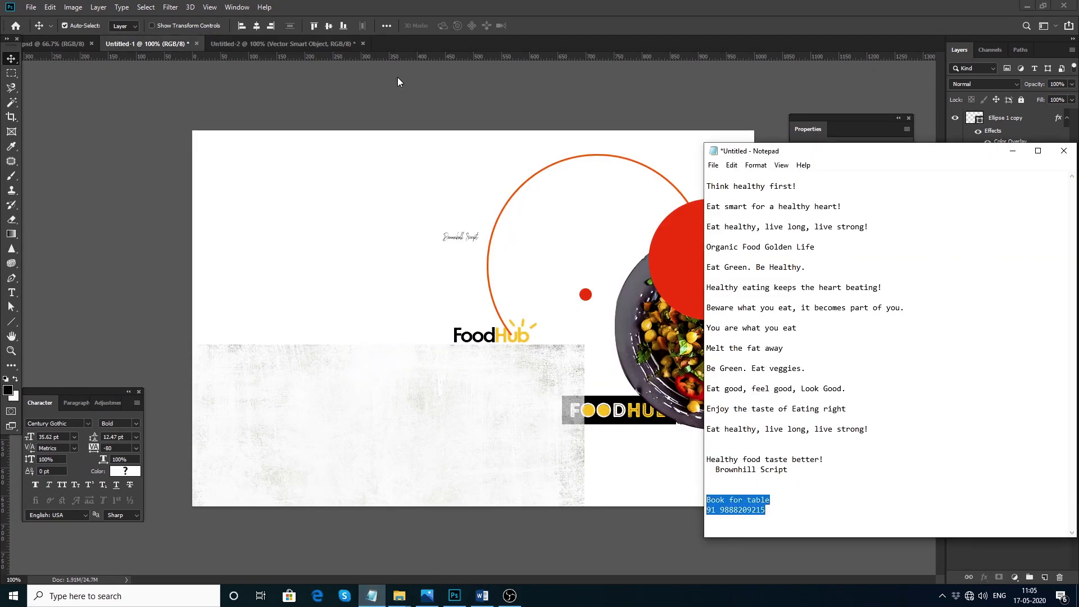
{"action": "left_click", "coordinate": [281, 43]}
{"action": "left_click_drag", "start_coordinate": [562, 283], "coordinate": [531, 444]}
{"action": "double_click", "coordinate": [531, 443]}
{"action": "key", "text": "ctrl+v"}
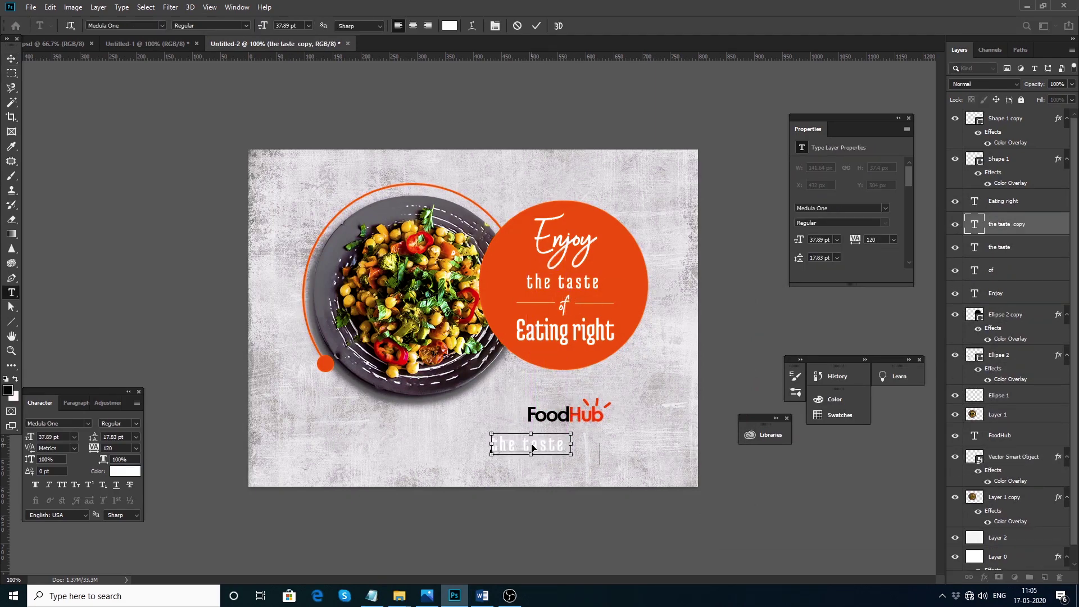
{"action": "left_click_drag", "start_coordinate": [497, 451], "coordinate": [616, 461]}
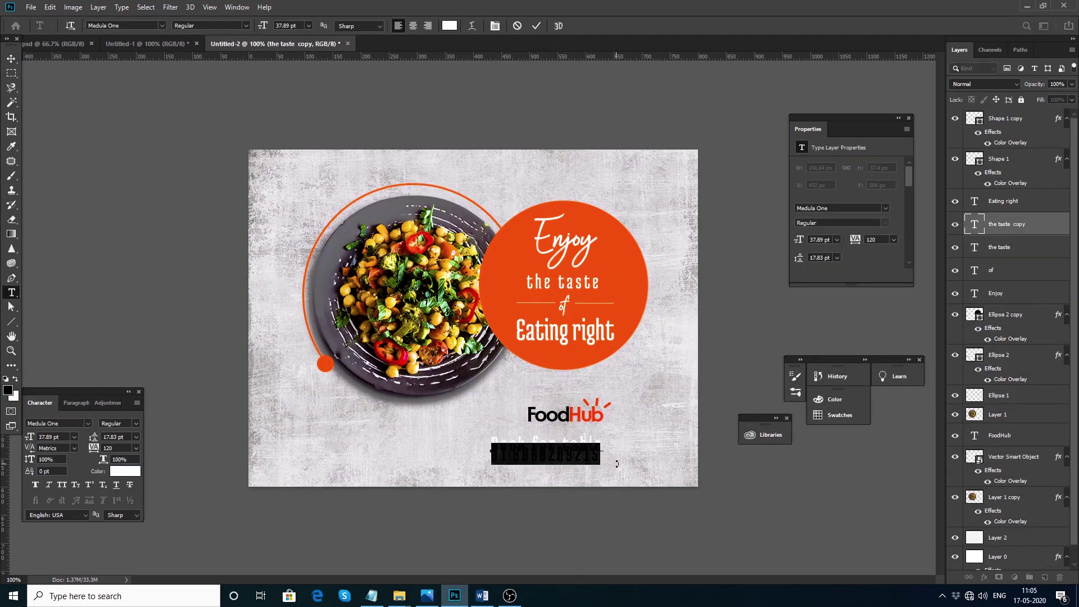
{"action": "key", "text": "BackSpace"}
{"action": "left_click", "coordinate": [11, 59]}
Make 'Book for table' black with tracking 80 at 22 pt beneath the logo
{"action": "left_click", "coordinate": [125, 471]}
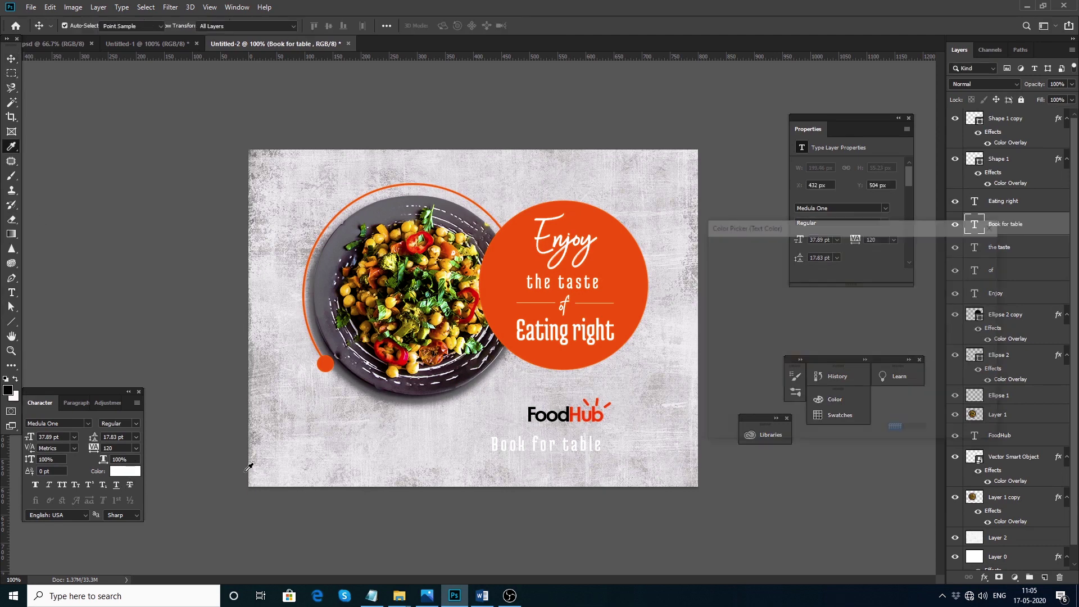
{"action": "left_click", "coordinate": [536, 411]}
{"action": "left_click", "coordinate": [963, 247]}
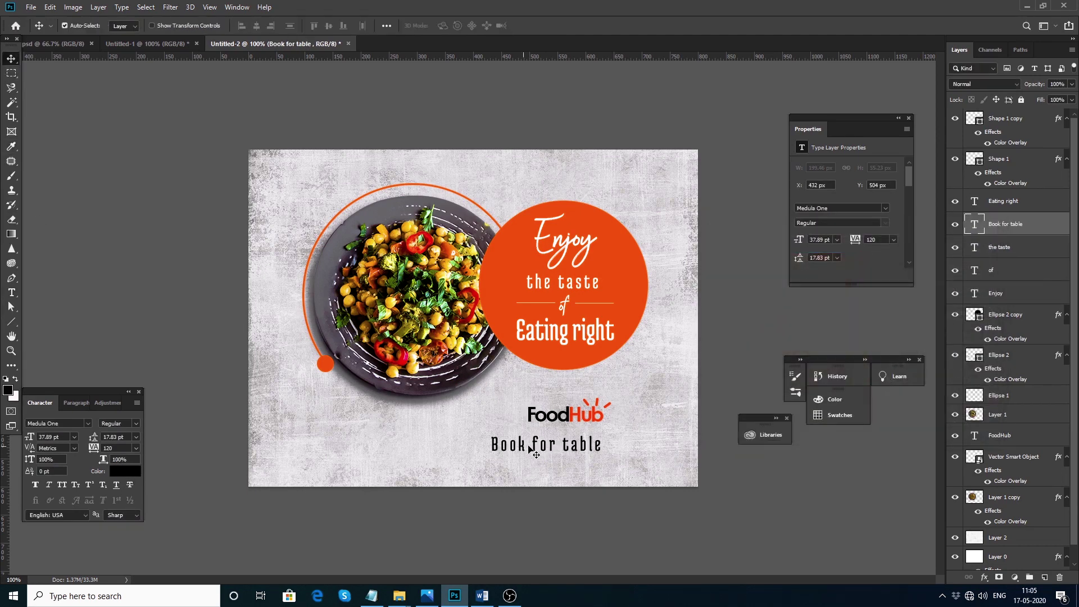
{"action": "key", "text": "BackSpace"}
{"action": "key", "text": "BackSpace"}
{"action": "key", "text": "BackSpace"}
{"action": "type", "text": "80"}
{"action": "key", "text": "Return"}
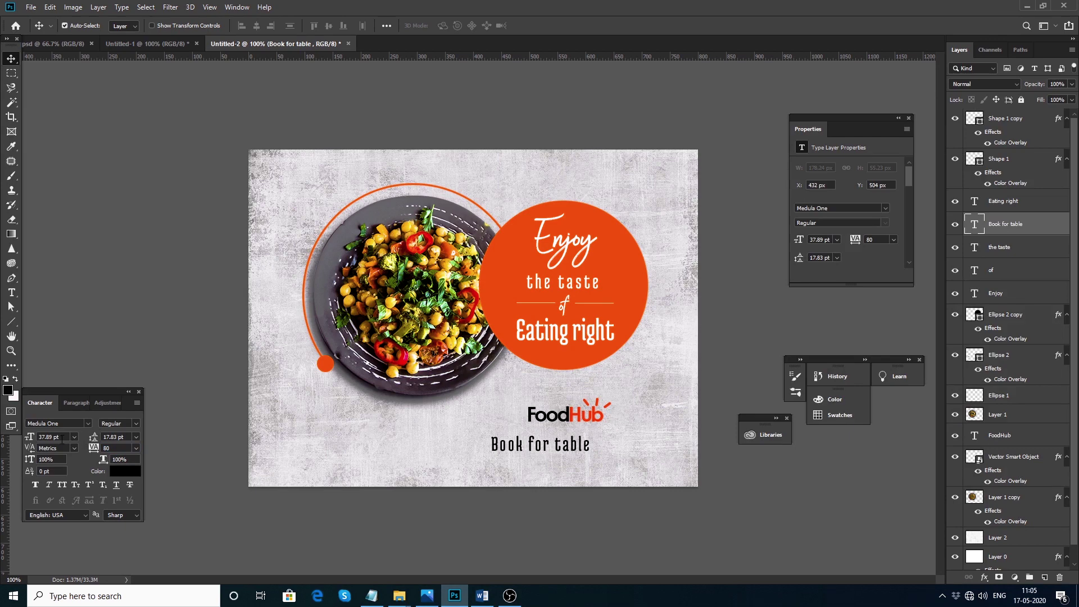
{"action": "type", "text": "22"}
{"action": "key", "text": "Return"}
{"action": "left_click_drag", "start_coordinate": [534, 448], "coordinate": [571, 448]}
Turn the duplicated line into the booking phone number, coloured black
{"action": "double_click", "coordinate": [556, 447]}
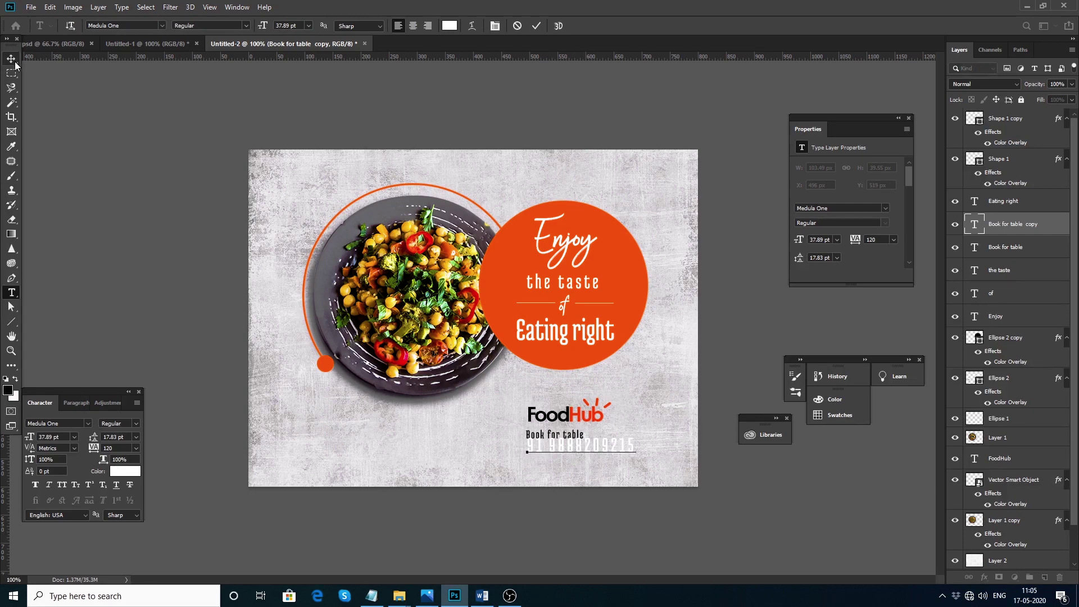
{"action": "left_click", "coordinate": [12, 59]}
{"action": "left_click", "coordinate": [125, 471]}
{"action": "left_click", "coordinate": [564, 416]}
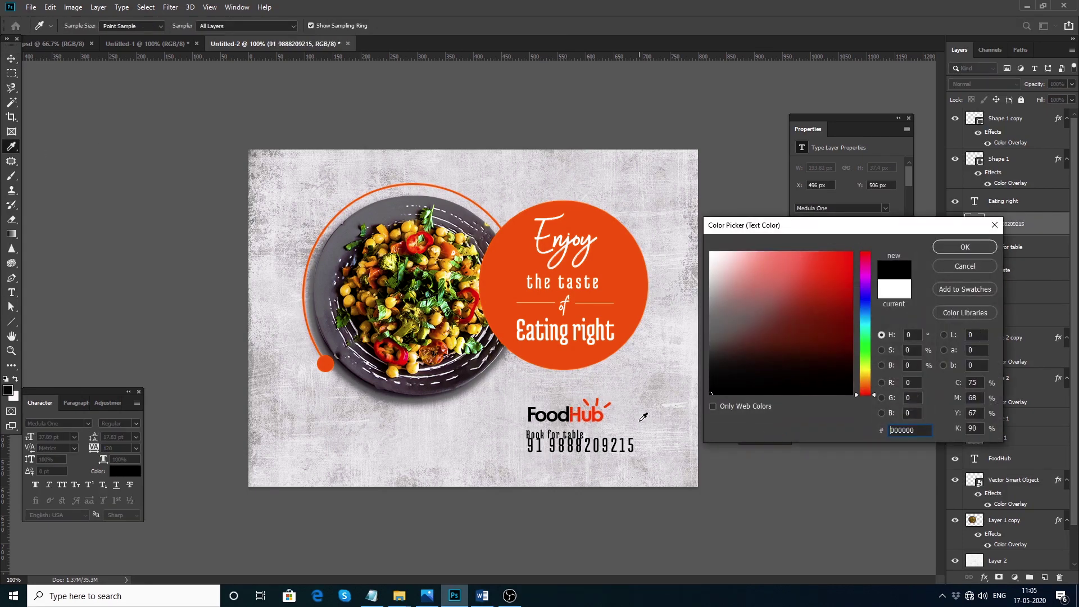
{"action": "left_click", "coordinate": [965, 248]}
Shift the phone number down slightly and prefix it with '+'
{"action": "left_click_drag", "start_coordinate": [618, 449], "coordinate": [619, 459]}
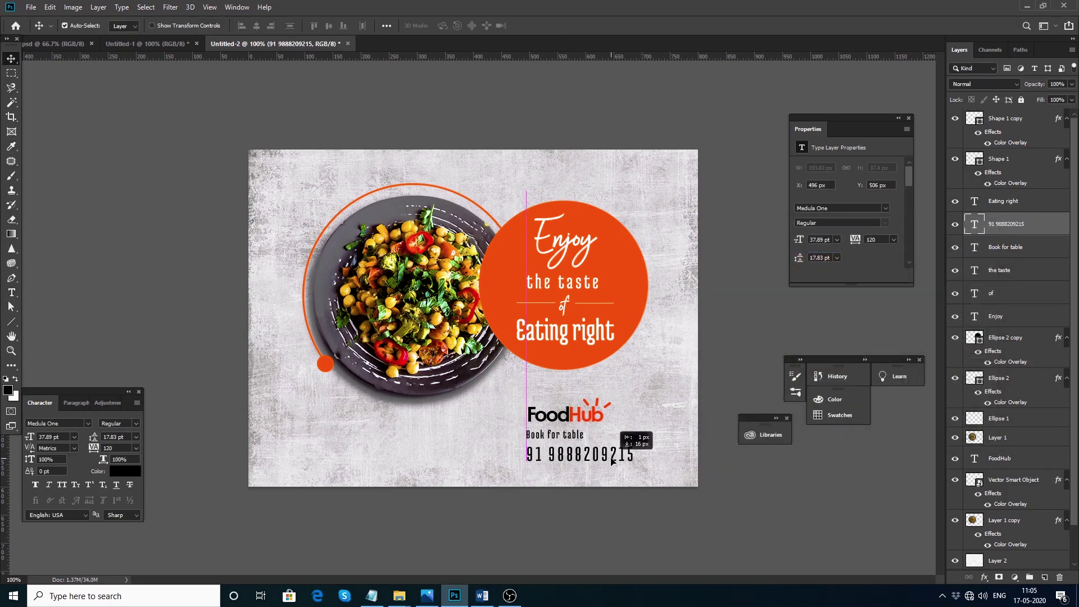
{"action": "double_click", "coordinate": [528, 449]}
{"action": "type", "text": "+"}
{"action": "key", "text": "ctrl+z"}
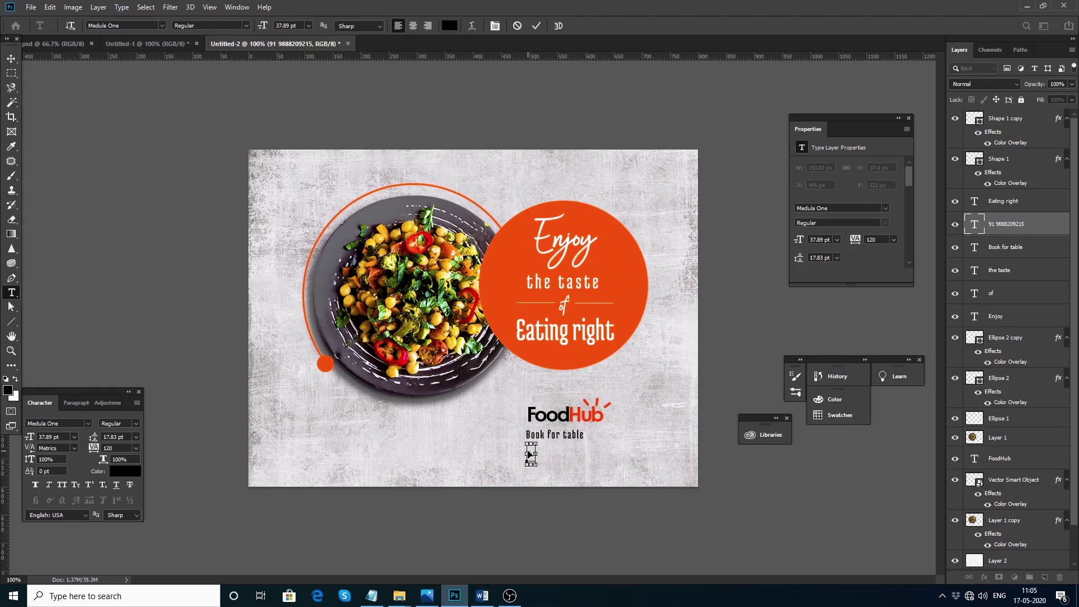
{"action": "left_click", "coordinate": [528, 450]}
{"action": "type", "text": "+"}
{"action": "left_click", "coordinate": [11, 59]}
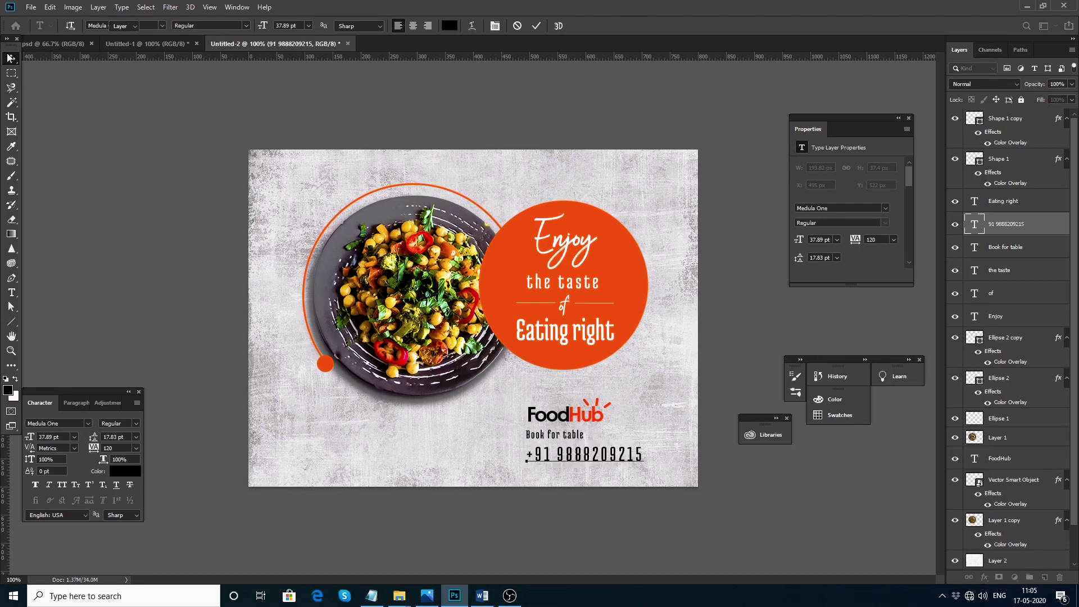
{"action": "left_click", "coordinate": [67, 423]}
Set the phone number to Gotham Book 20 pt and move both contact lines to the lower left
{"action": "type", "text": "gotha"}
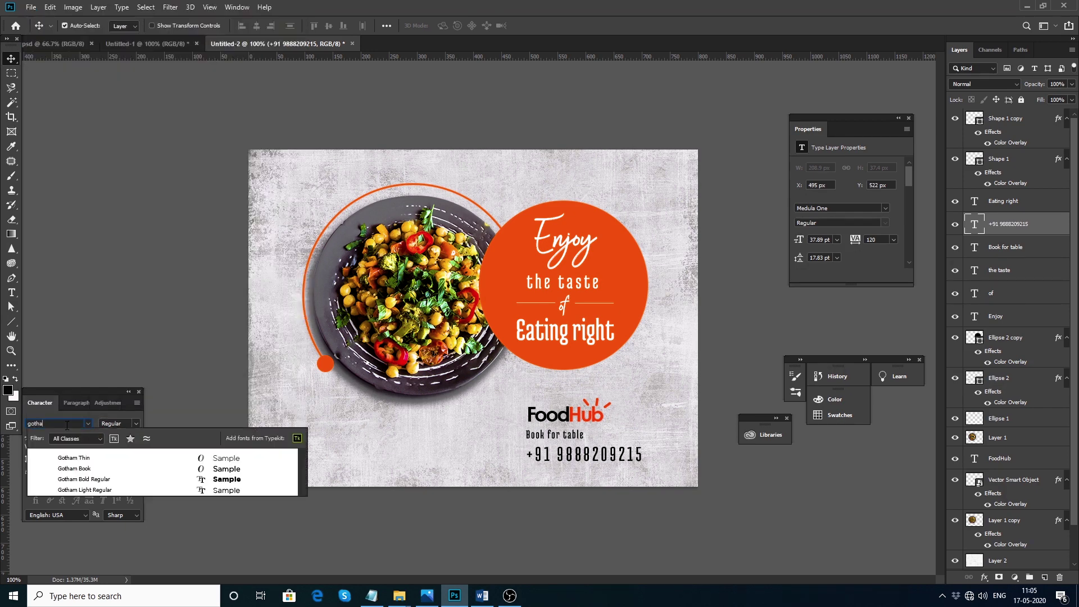
{"action": "key", "text": "Return"}
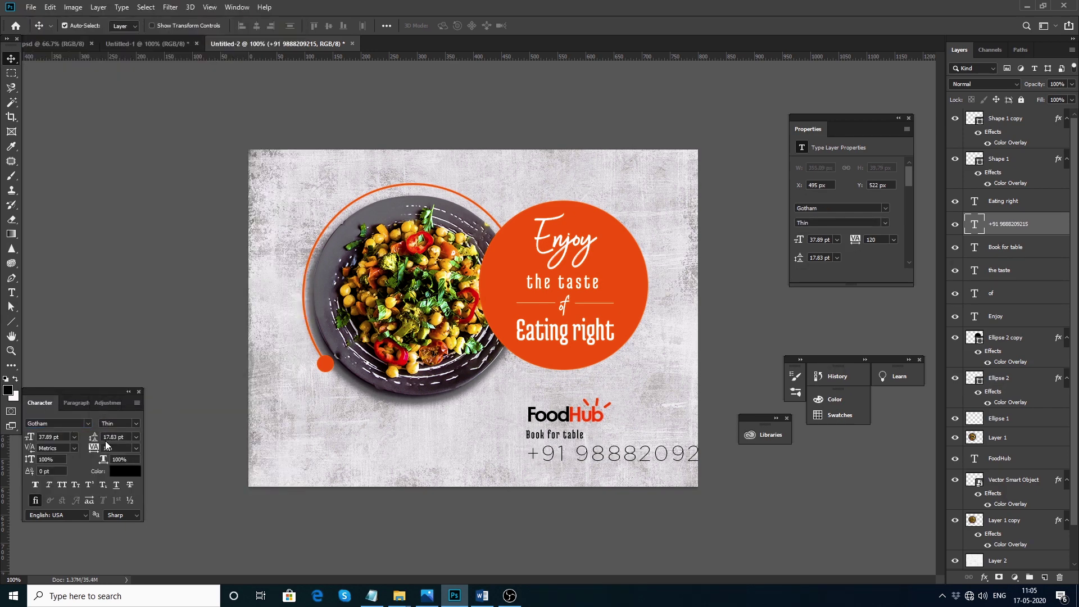
{"action": "left_click", "coordinate": [133, 442]}
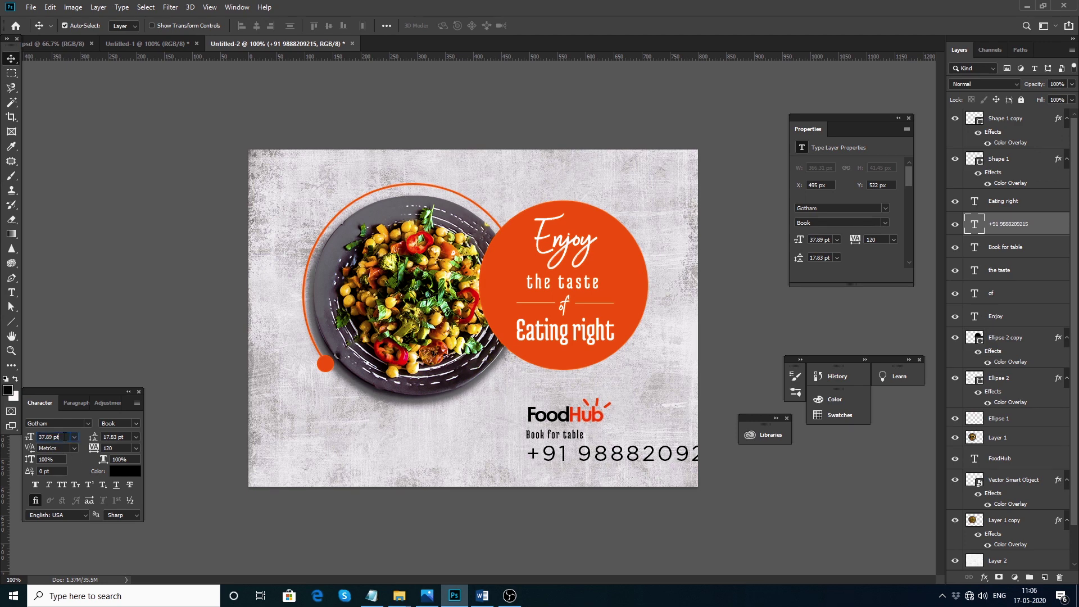
{"action": "type", "text": "20"}
{"action": "key", "text": "Return"}
{"action": "left_click_drag", "start_coordinate": [584, 461], "coordinate": [325, 455]}
{"action": "left_click_drag", "start_coordinate": [551, 436], "coordinate": [301, 450]}
{"action": "left_click", "coordinate": [87, 423]}
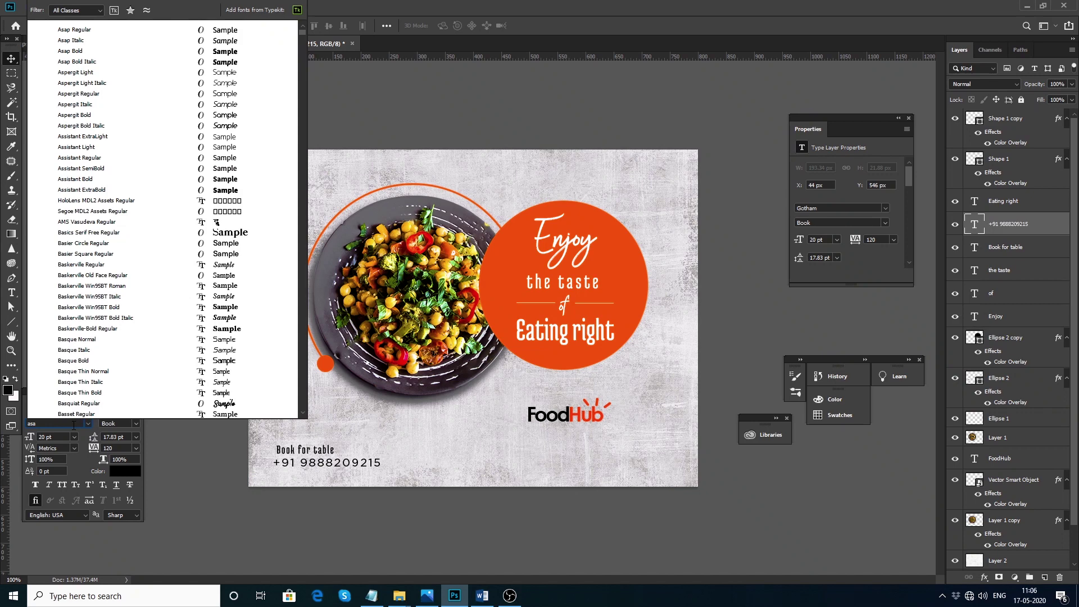
{"action": "left_click", "coordinate": [222, 448]}
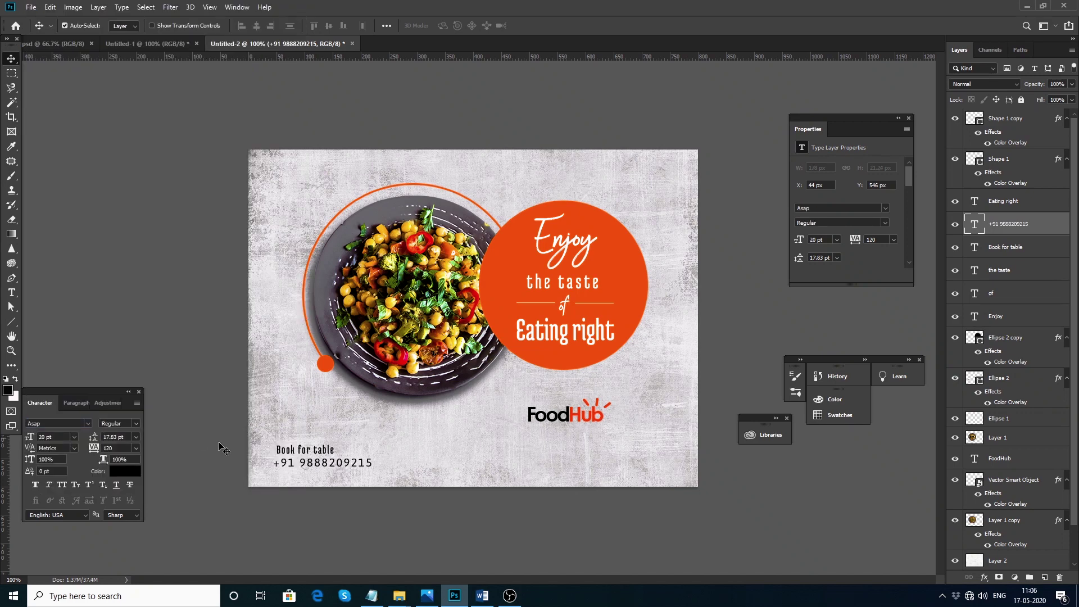
Colour 'Book for table' orange-red #fc2f00, sampled from the slogan circle
{"action": "left_click", "coordinate": [308, 455]}
{"action": "left_click", "coordinate": [125, 471]}
{"action": "left_click", "coordinate": [590, 360]}
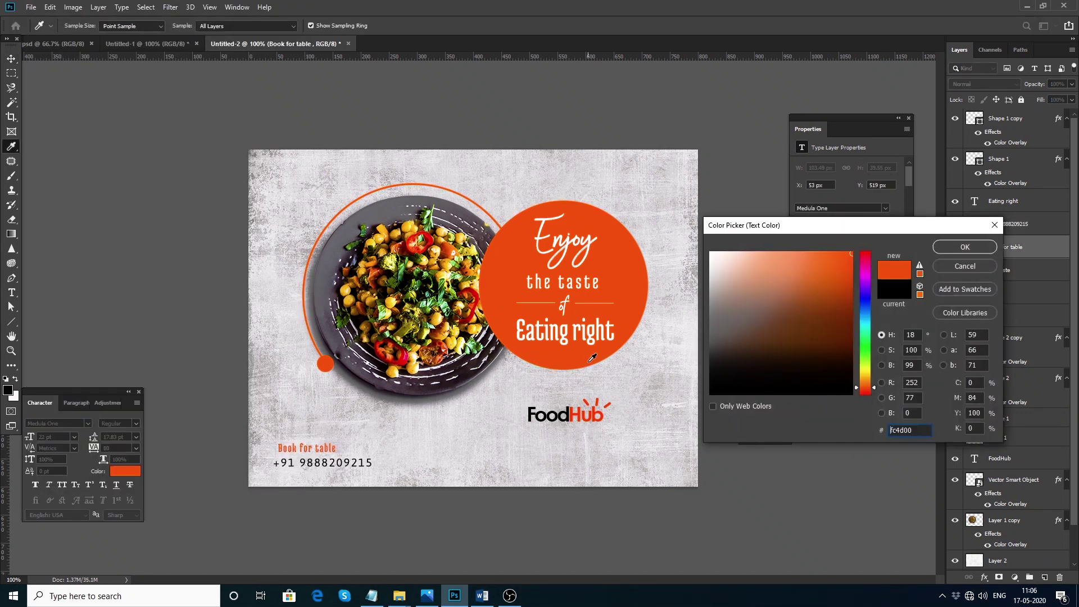
{"action": "left_click_drag", "start_coordinate": [865, 383], "coordinate": [867, 395]}
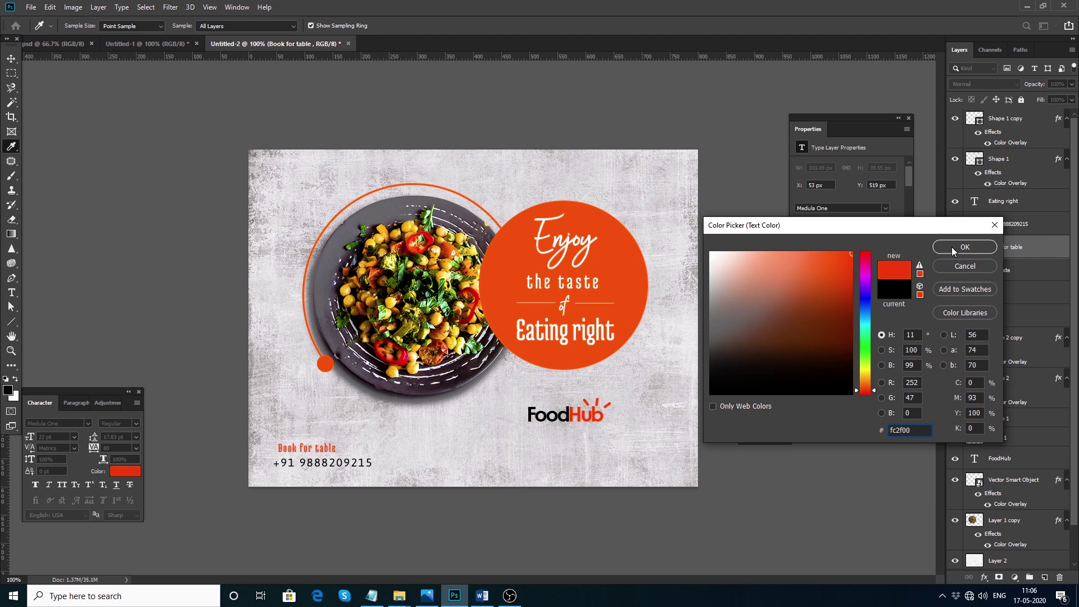
{"action": "left_click", "coordinate": [951, 248]}
Move the FoodHub logo text and icon down and to the left
{"action": "left_click", "coordinate": [576, 420]}
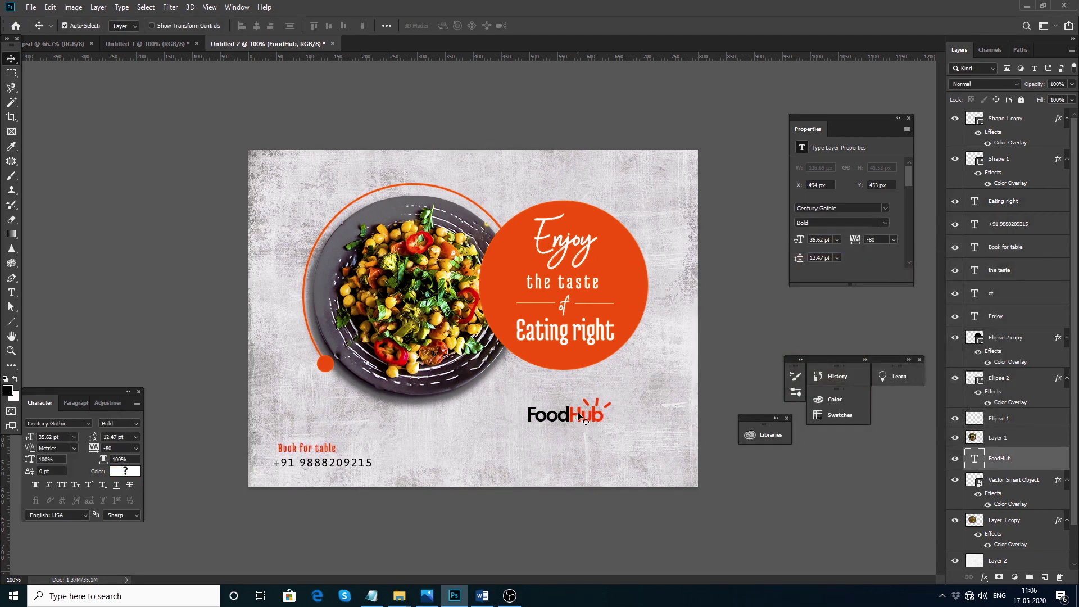
{"action": "left_click", "coordinate": [600, 409], "text": "shift"}
{"action": "left_click_drag", "start_coordinate": [599, 409], "coordinate": [594, 453]}
Link the FoodHub text and icon layers and place the logo beside 'Book for table'
{"action": "right_click", "coordinate": [979, 471]}
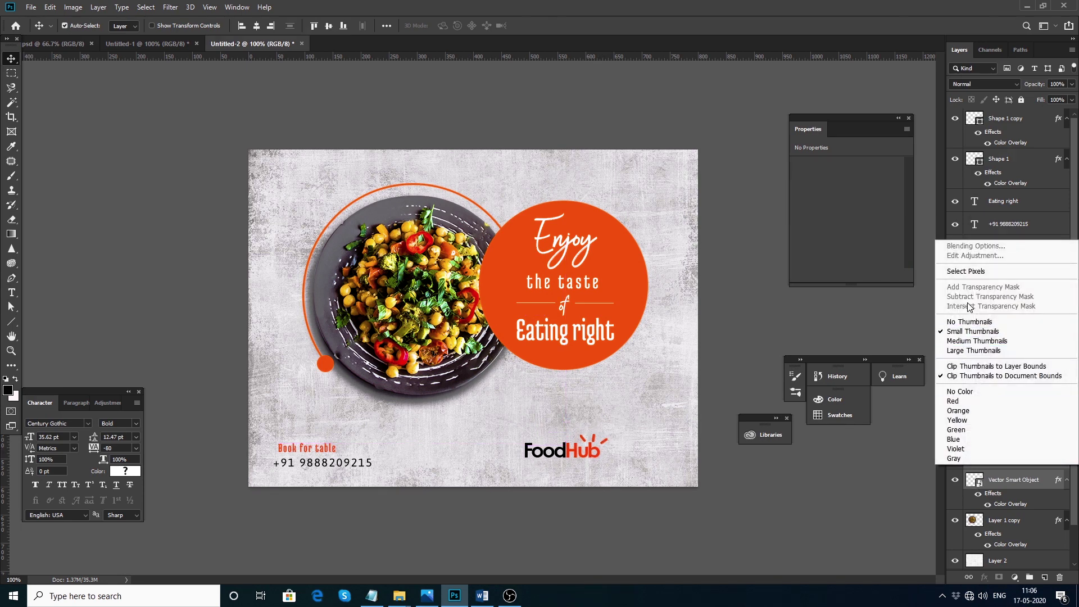
{"action": "right_click", "coordinate": [1007, 473]}
{"action": "left_click", "coordinate": [956, 253]}
{"action": "mouse_move", "coordinate": [572, 452]}
{"action": "left_mouse_down"}
{"action": "mouse_move", "coordinate": [326, 431]}
{"action": "mouse_move", "coordinate": [520, 442]}
{"action": "mouse_move", "coordinate": [560, 412]}
{"action": "mouse_move", "coordinate": [624, 447]}
{"action": "mouse_move", "coordinate": [604, 430]}
{"action": "mouse_move", "coordinate": [570, 433]}
{"action": "left_mouse_up"}
{"action": "left_click", "coordinate": [306, 448]}
{"action": "left_click", "coordinate": [325, 462], "text": "shift"}
{"action": "left_click_drag", "start_coordinate": [336, 426], "coordinate": [496, 444]}
Shift the logo and both contact lines right together, then pick Layer 2's blend mode
{"action": "left_click", "coordinate": [566, 430], "text": "shift"}
{"action": "left_click", "coordinate": [587, 450], "text": "shift"}
{"action": "left_click_drag", "start_coordinate": [580, 432], "coordinate": [602, 434]}
{"action": "left_click", "coordinate": [724, 397]}
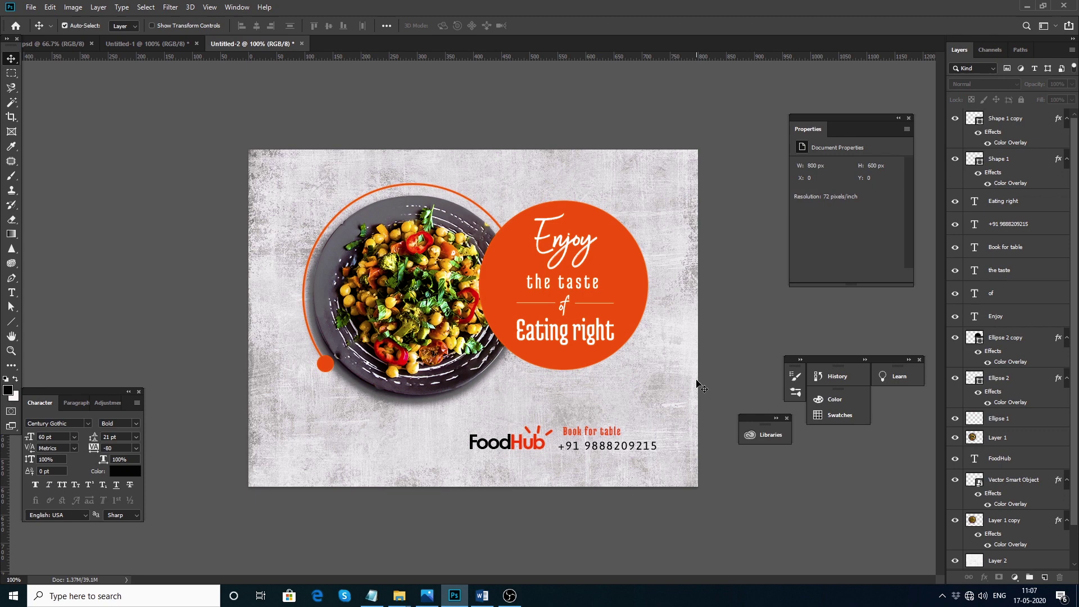
{"action": "left_click", "coordinate": [997, 560]}
{"action": "left_click", "coordinate": [984, 84]}
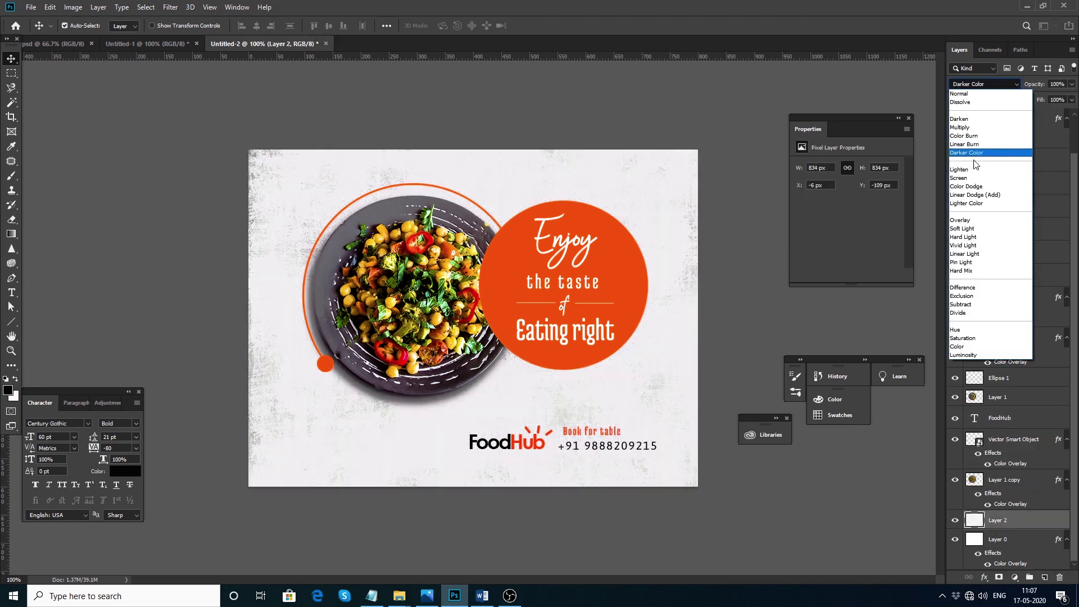
Set Layer 2 to Exclusion blending and change the plate copy's overlay to near-black #030104
{"action": "left_click", "coordinate": [967, 300]}
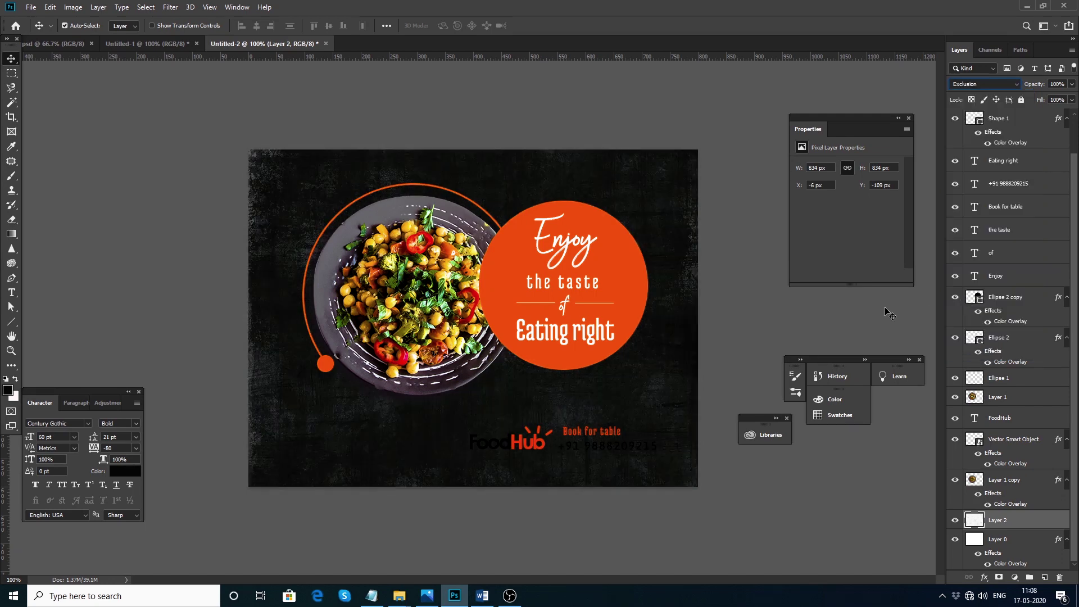
{"action": "left_click", "coordinate": [1013, 482]}
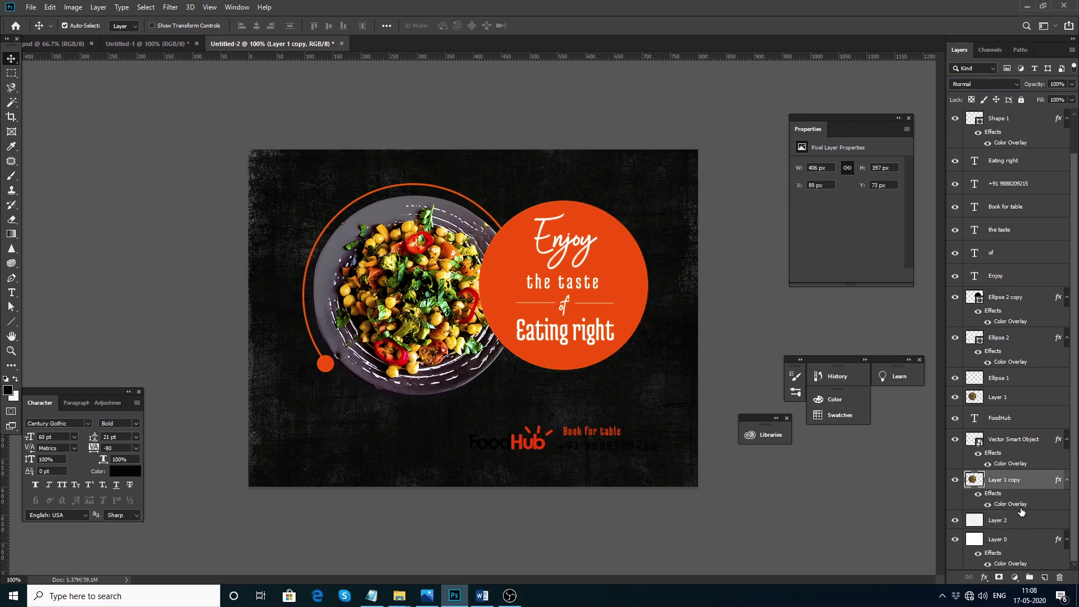
{"action": "double_click", "coordinate": [1021, 504]}
{"action": "left_click", "coordinate": [894, 281]}
{"action": "left_click", "coordinate": [818, 392]}
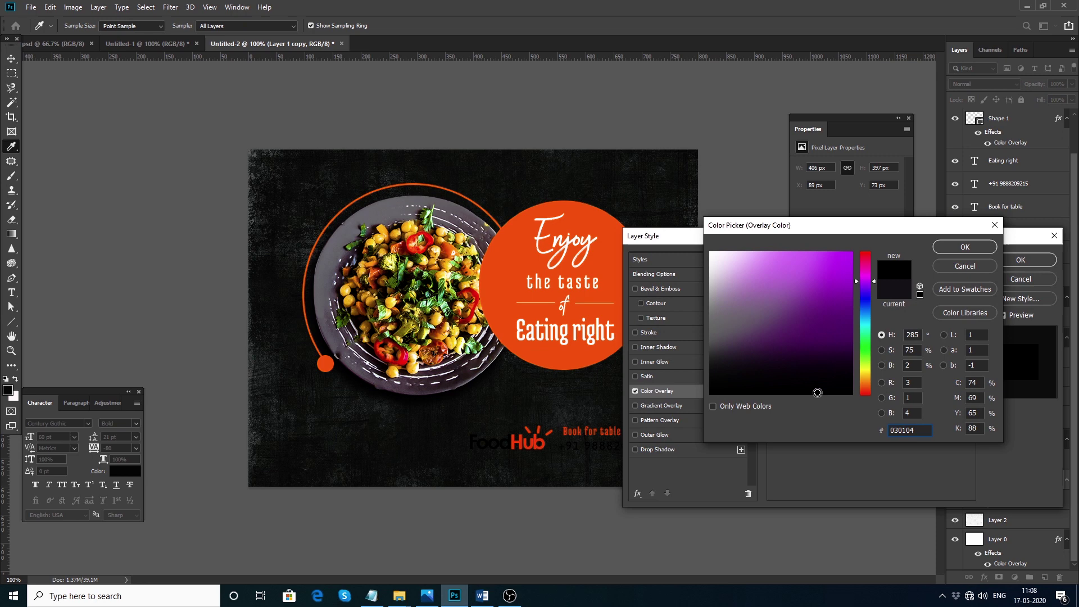
{"action": "left_click", "coordinate": [965, 247]}
{"action": "left_click", "coordinate": [1021, 260]}
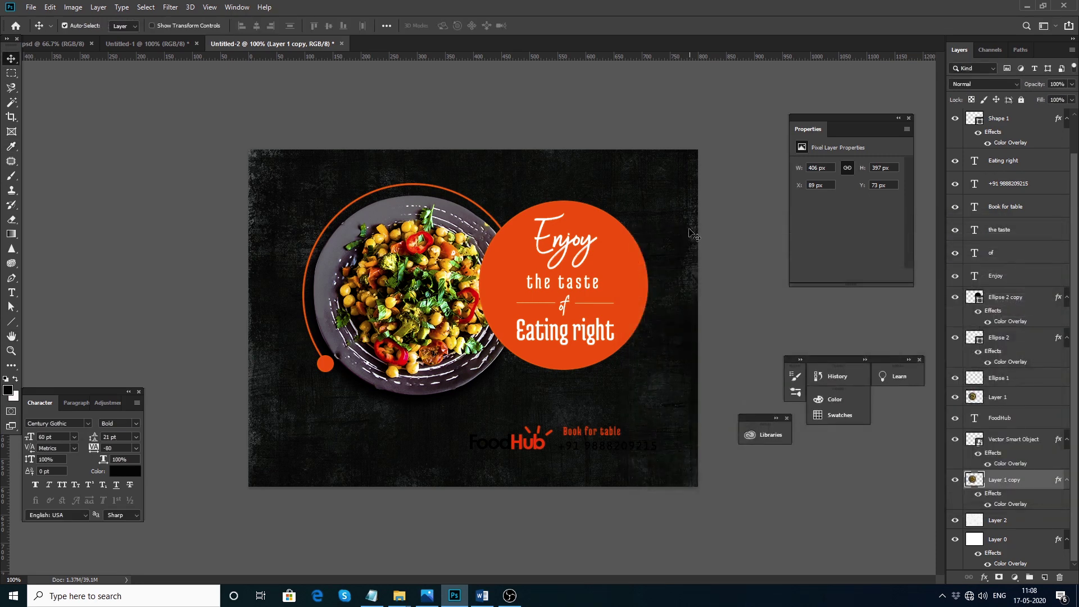
Try green overlay colours sampled from the food on the slogan circle
{"action": "left_click", "coordinate": [618, 225]}
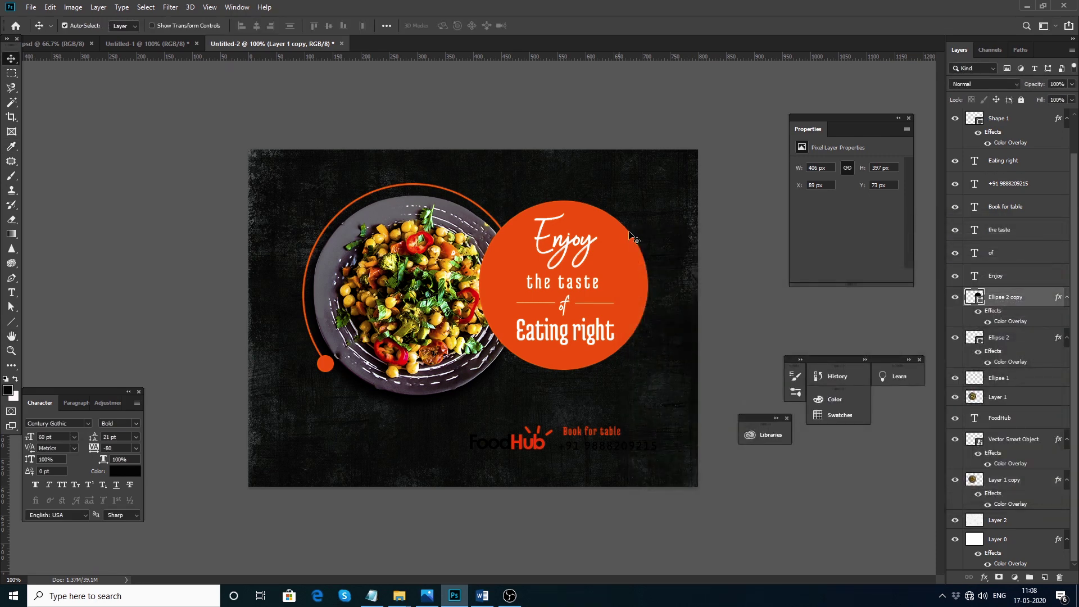
{"action": "double_click", "coordinate": [1011, 322]}
{"action": "left_click", "coordinate": [891, 280]}
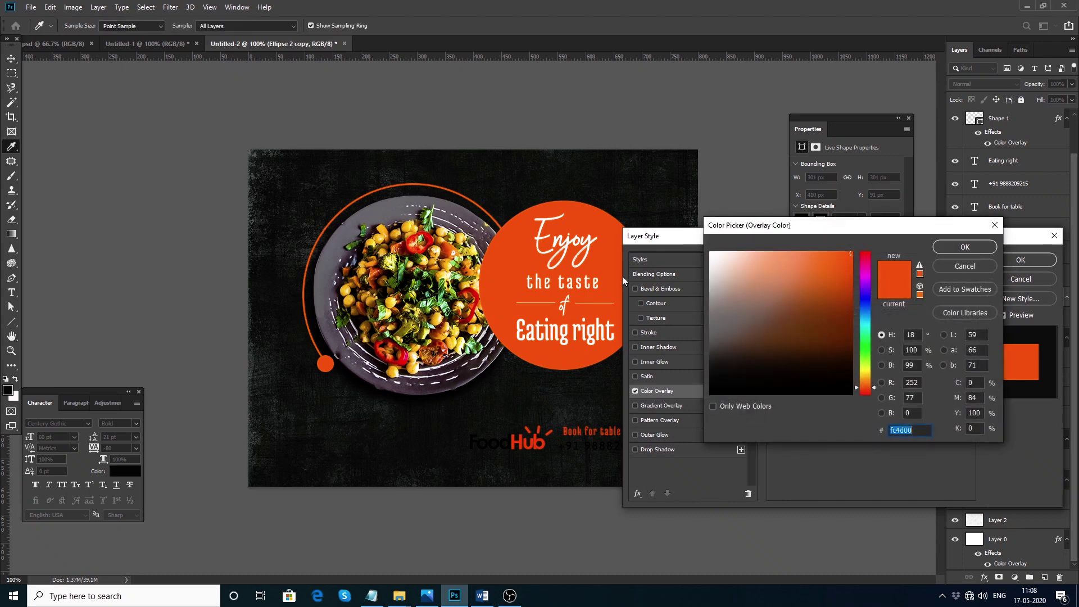
{"action": "left_click", "coordinate": [457, 261]}
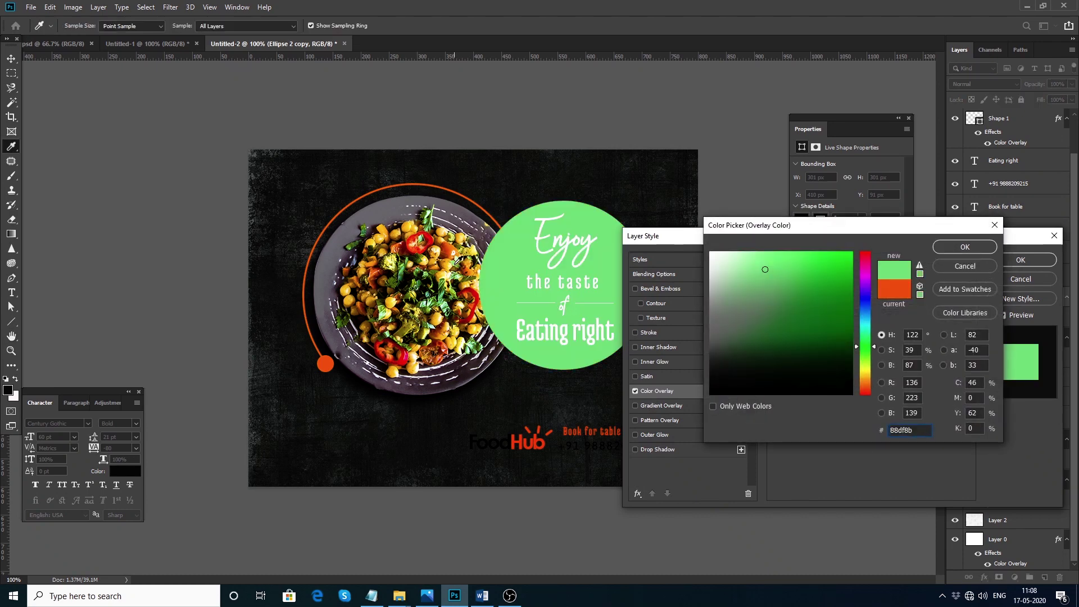
{"action": "left_click", "coordinate": [755, 254]}
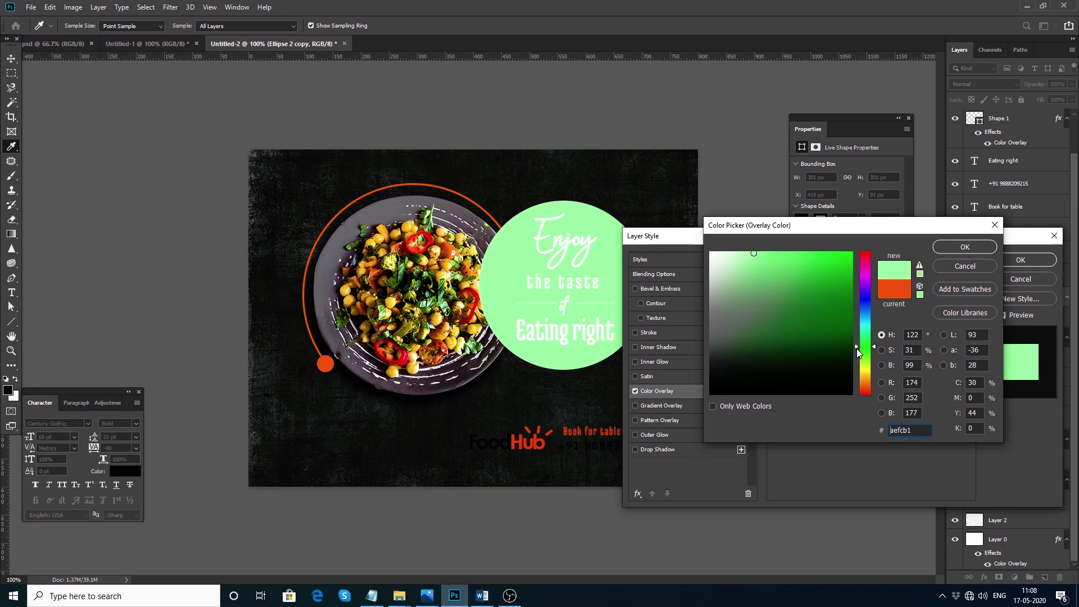
{"action": "left_click_drag", "start_coordinate": [856, 348], "coordinate": [864, 365]}
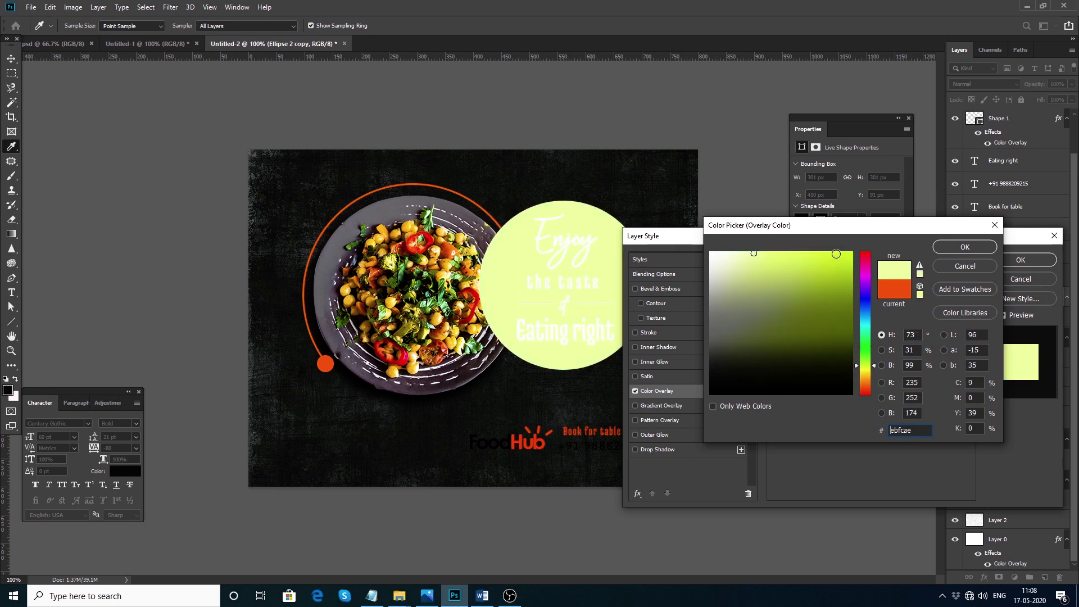
{"action": "left_click", "coordinate": [836, 254]}
{"action": "left_click_drag", "start_coordinate": [864, 372], "coordinate": [865, 364]}
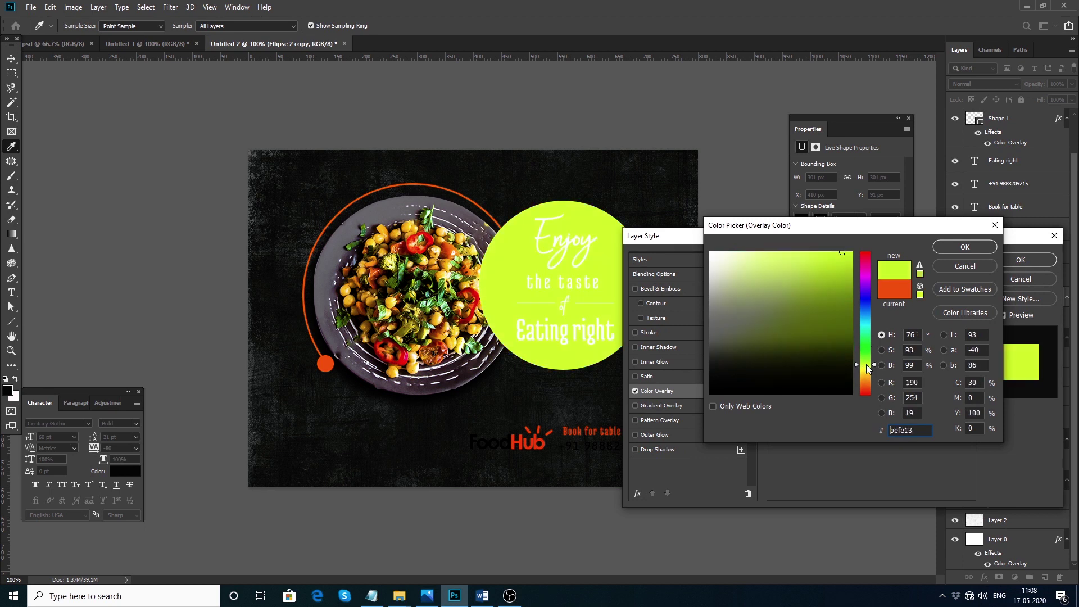
{"action": "left_click", "coordinate": [429, 235]}
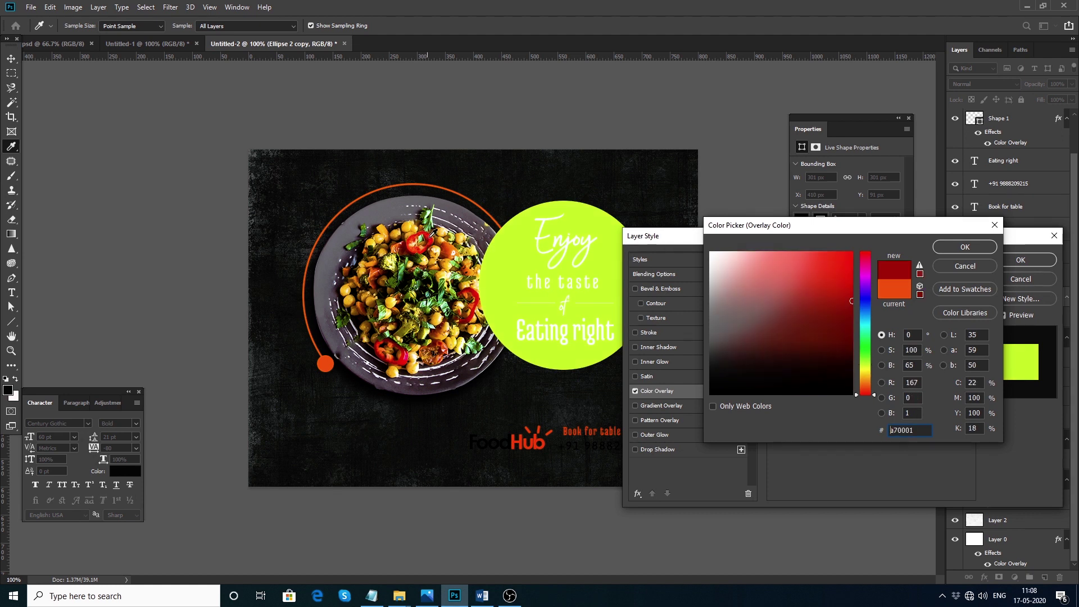
{"action": "left_click", "coordinate": [427, 215]}
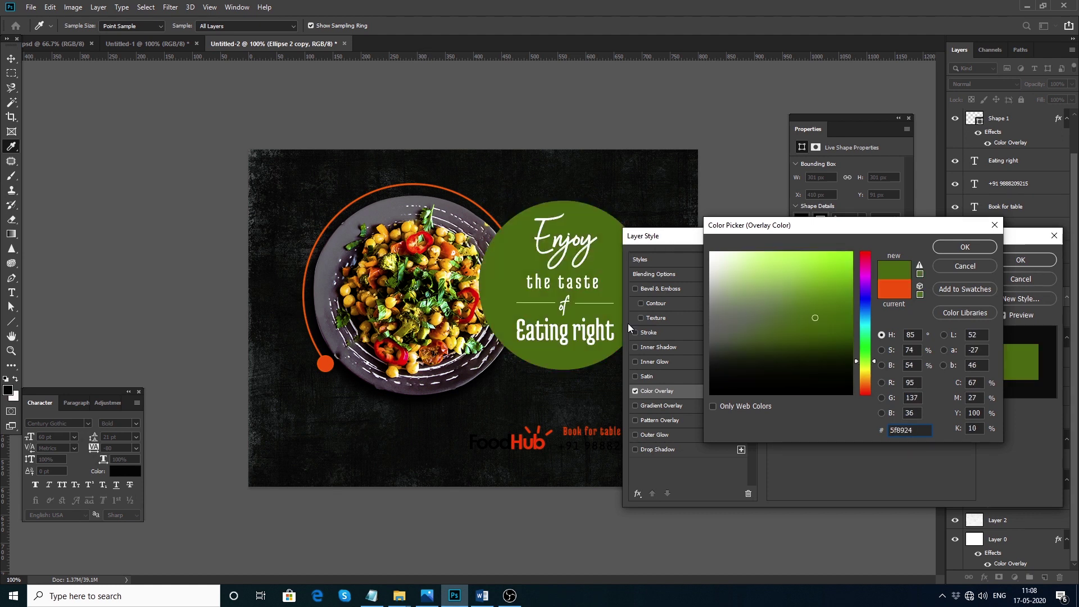
Settle the slogan circle's Color Overlay on bright yellow #ffe506 and apply it
{"action": "mouse_move", "coordinate": [786, 259]}
{"action": "left_mouse_down"}
{"action": "mouse_move", "coordinate": [826, 279]}
{"action": "mouse_move", "coordinate": [836, 263]}
{"action": "left_mouse_up"}
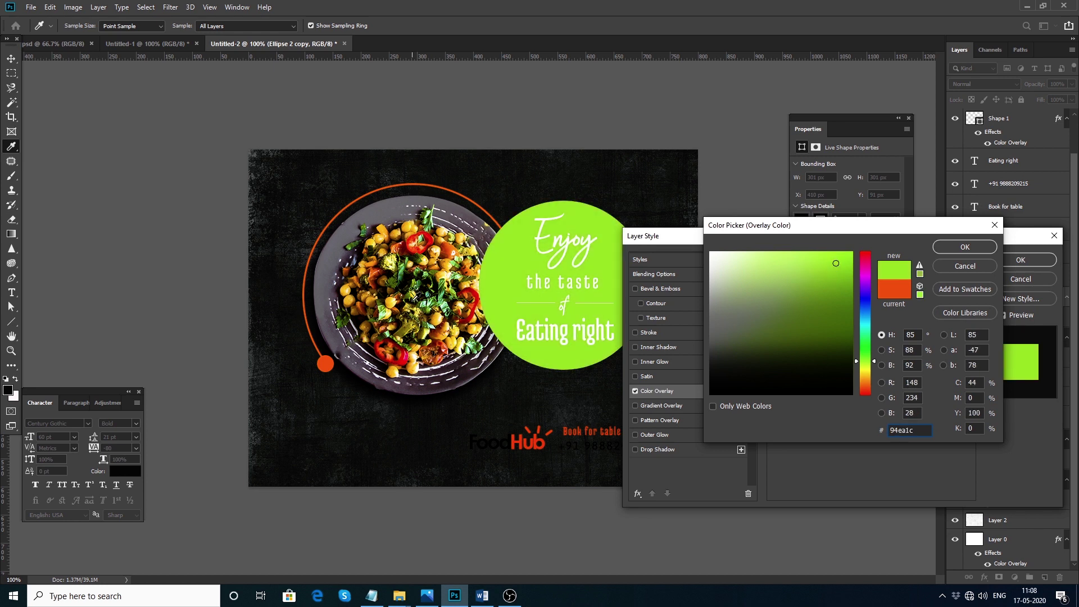
{"action": "left_click", "coordinate": [432, 290]}
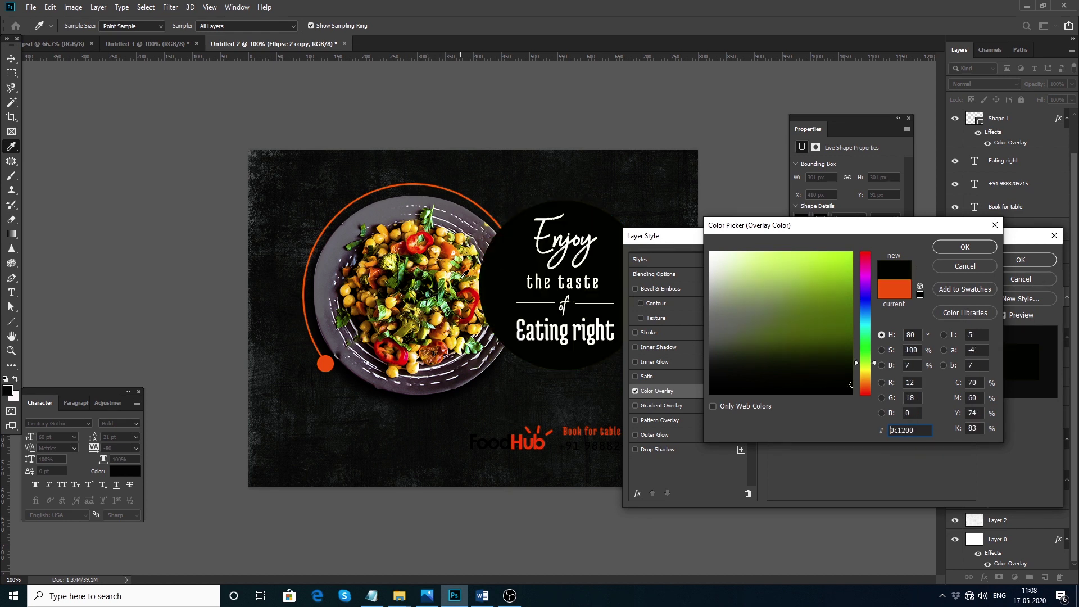
{"action": "left_click_drag", "start_coordinate": [461, 274], "coordinate": [446, 281]}
{"action": "left_click", "coordinate": [808, 285]}
{"action": "mouse_move", "coordinate": [802, 276]}
{"action": "left_mouse_down"}
{"action": "mouse_move", "coordinate": [810, 299]}
{"action": "mouse_move", "coordinate": [802, 294]}
{"action": "left_mouse_up"}
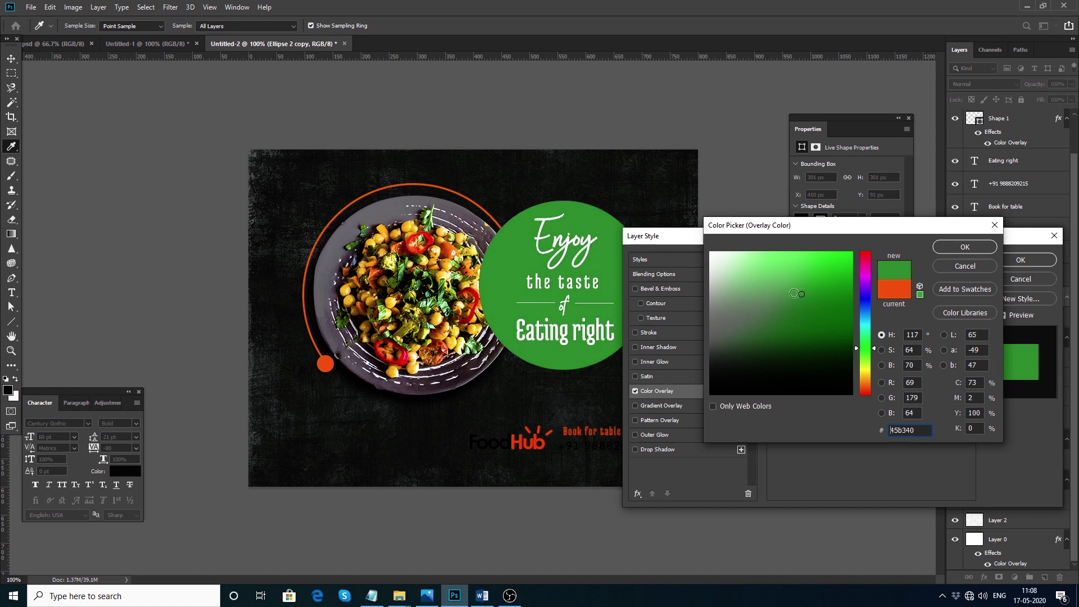
{"action": "left_click", "coordinate": [868, 374]}
{"action": "left_click_drag", "start_coordinate": [840, 267], "coordinate": [849, 246]}
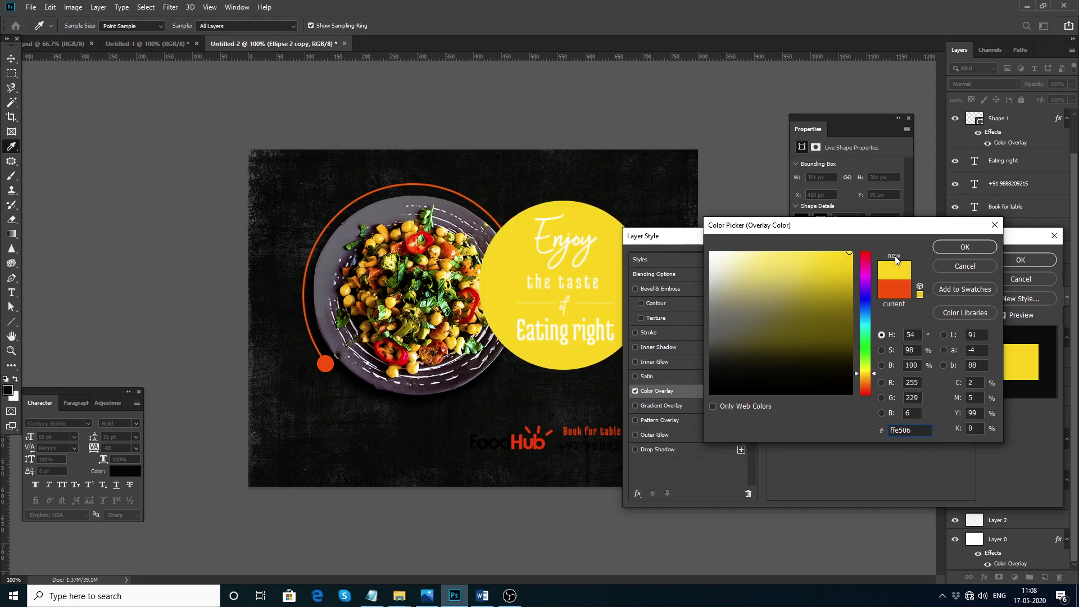
{"action": "left_click", "coordinate": [952, 247]}
{"action": "left_click_drag", "start_coordinate": [690, 247], "coordinate": [693, 249]}
{"action": "key", "text": "Return"}
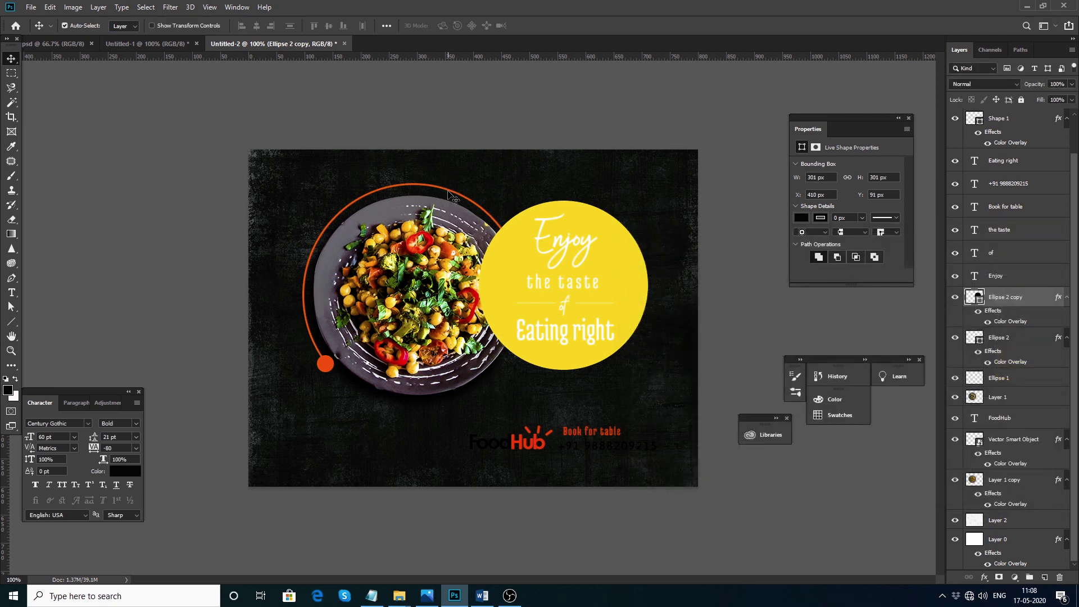
Change the Color Overlay of the ring around the plate to yellow #ffe506
{"action": "left_click", "coordinate": [453, 196]}
{"action": "double_click", "coordinate": [1026, 382]}
{"action": "left_click", "coordinate": [648, 390]}
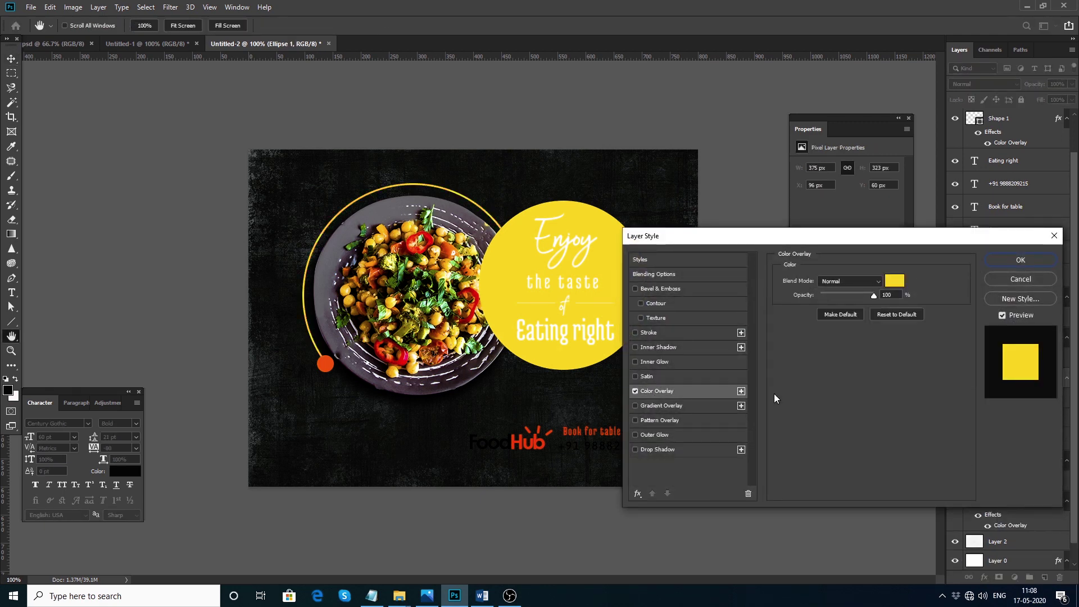
{"action": "left_click", "coordinate": [894, 280]}
{"action": "left_click", "coordinate": [962, 248]}
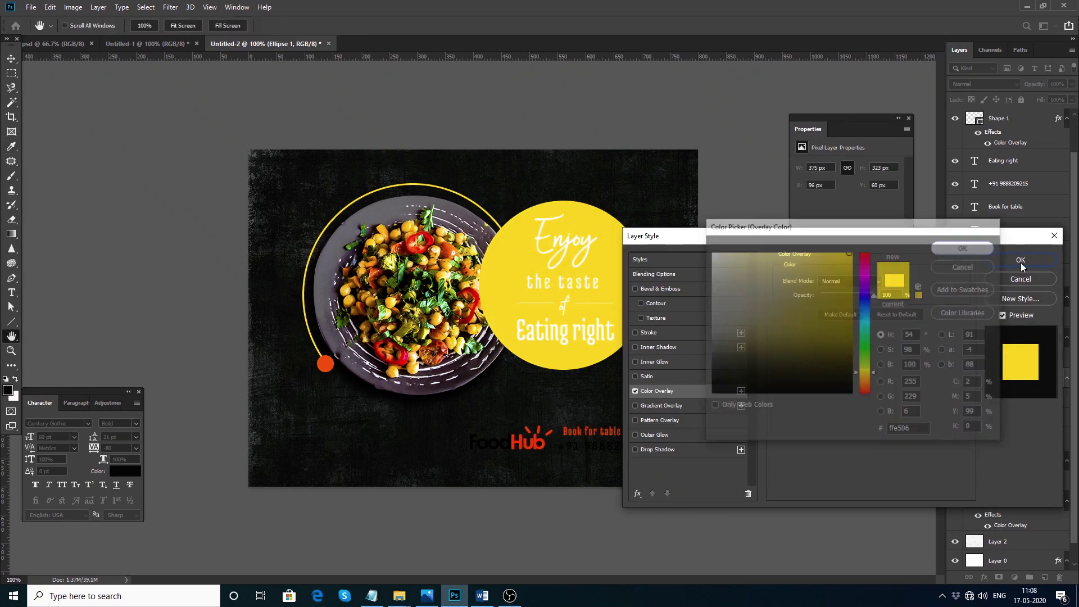
{"action": "left_click", "coordinate": [1021, 261]}
Recolour the small dot at the ring's end with the slogan circle's yellow
{"action": "left_click", "coordinate": [328, 365]}
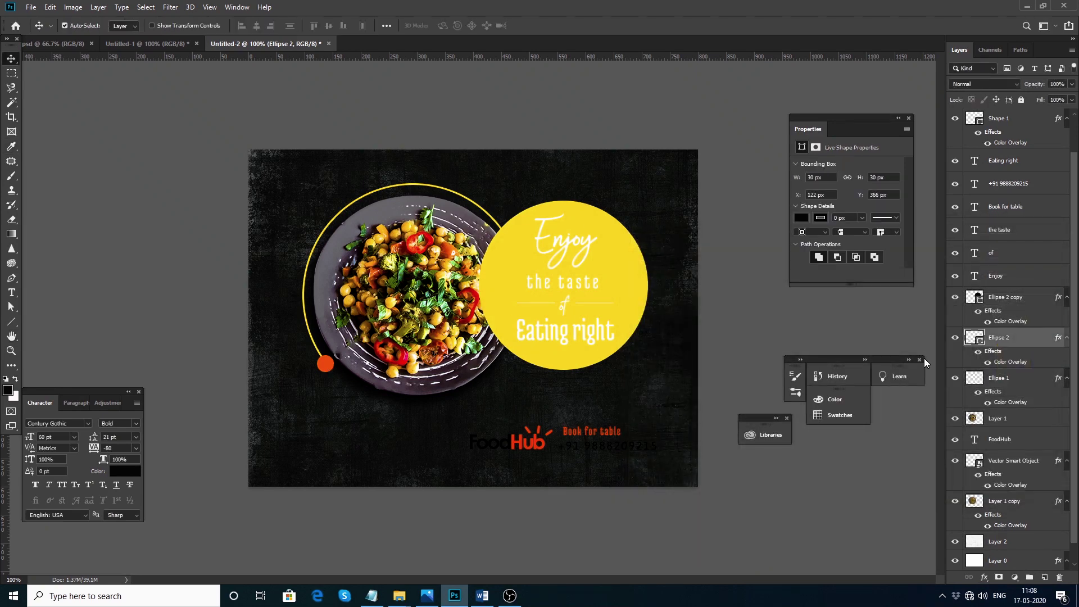
{"action": "double_click", "coordinate": [1019, 364]}
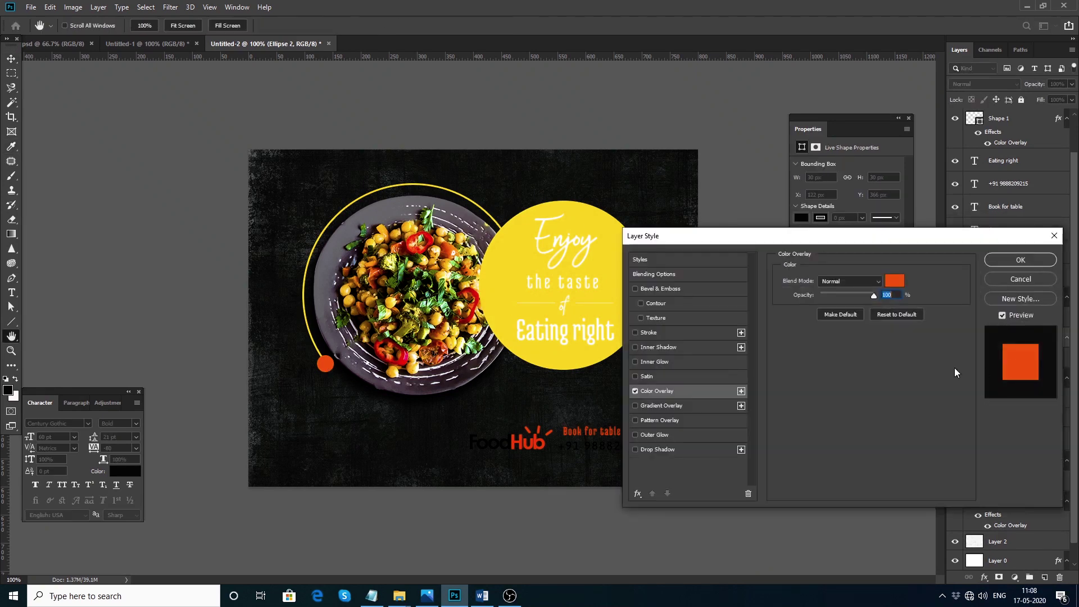
{"action": "left_click", "coordinate": [889, 279]}
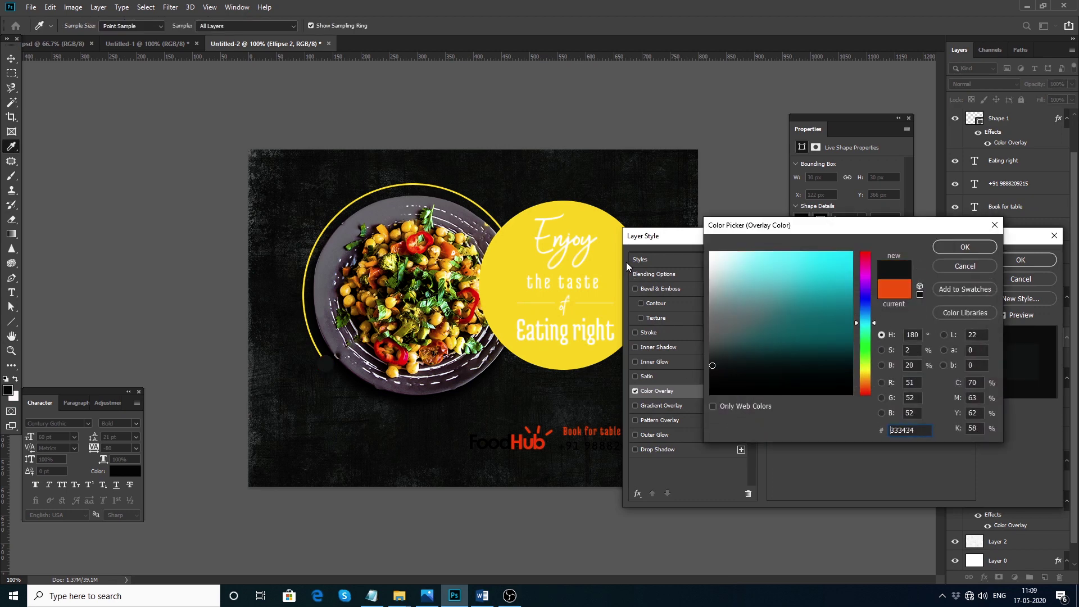
{"action": "left_click", "coordinate": [604, 258]}
{"action": "left_click", "coordinate": [964, 247]}
{"action": "left_click", "coordinate": [998, 260]}
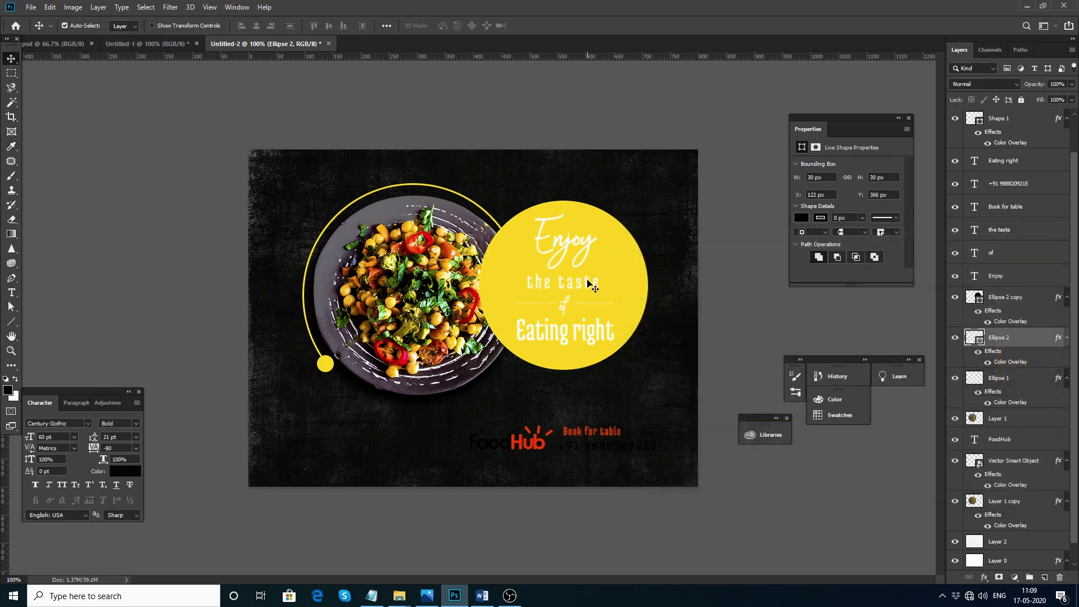
{"action": "left_click_drag", "start_coordinate": [513, 148], "coordinate": [612, 366]}
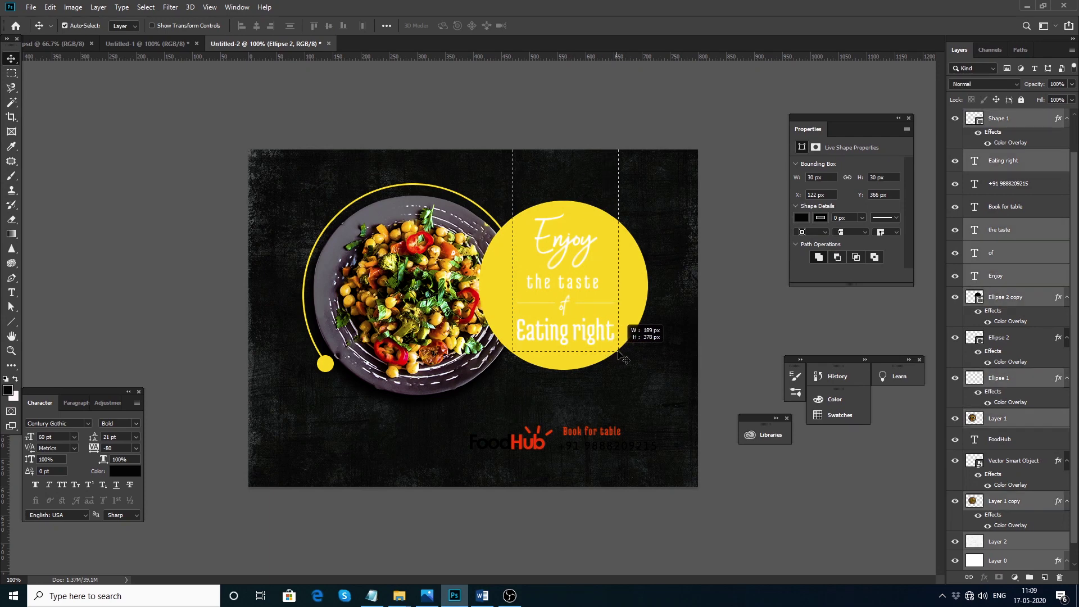
Set the slogan text colour inside the yellow circle to near-black #1d1f1c
{"action": "left_click_drag", "start_coordinate": [495, 140], "coordinate": [624, 348]}
{"action": "left_click", "coordinate": [125, 471]}
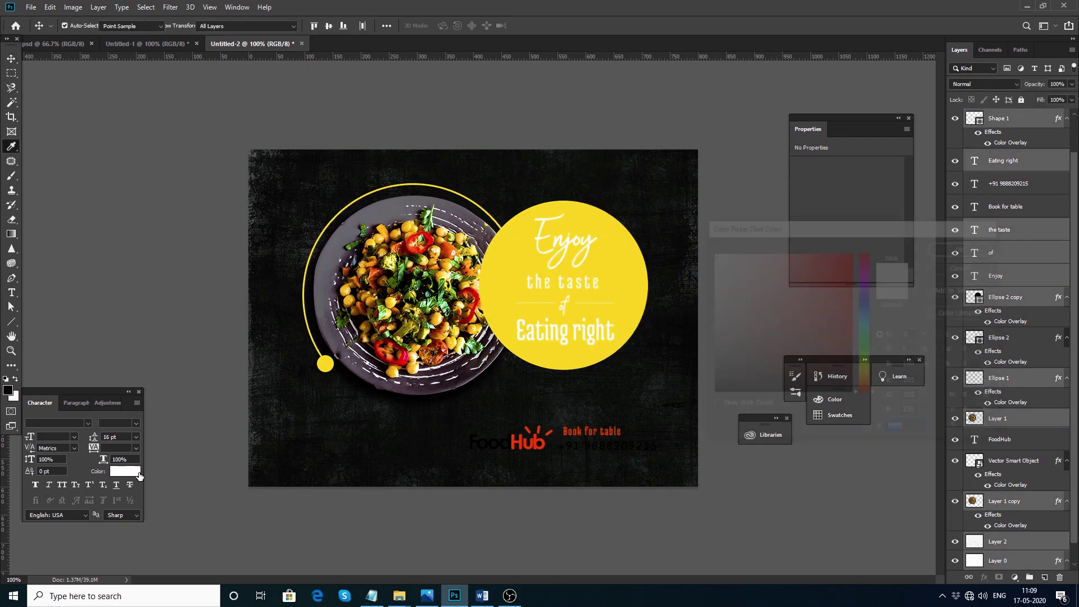
{"action": "left_click", "coordinate": [722, 370]}
{"action": "left_click_drag", "start_coordinate": [725, 373], "coordinate": [725, 380]}
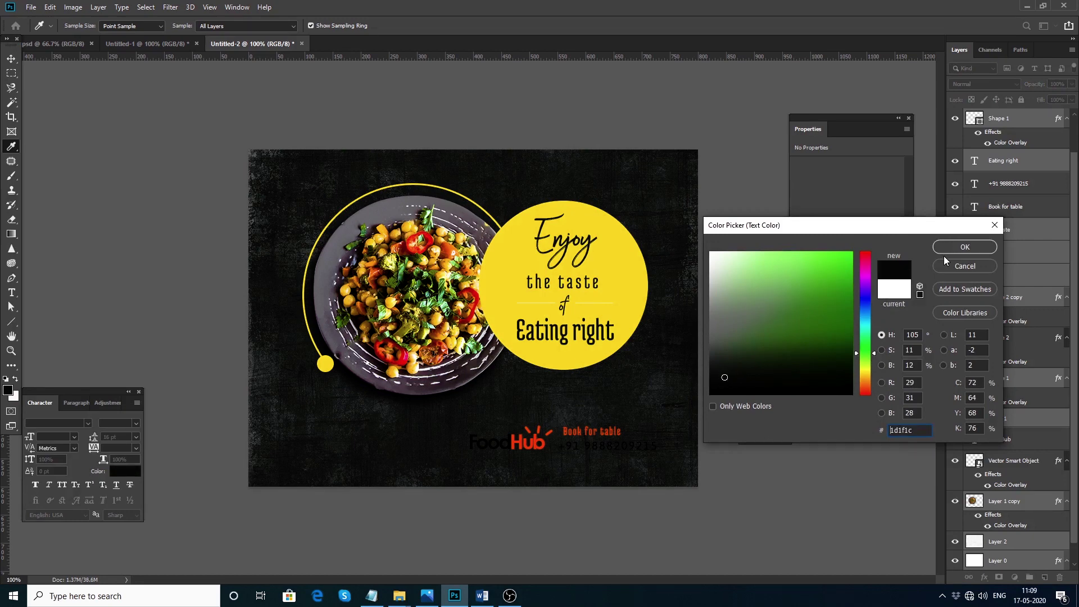
{"action": "left_click", "coordinate": [962, 247]}
Duplicate the divider line, give it a #262925 Color Overlay, and paste that style onto Shape 1
{"action": "left_click", "coordinate": [783, 325]}
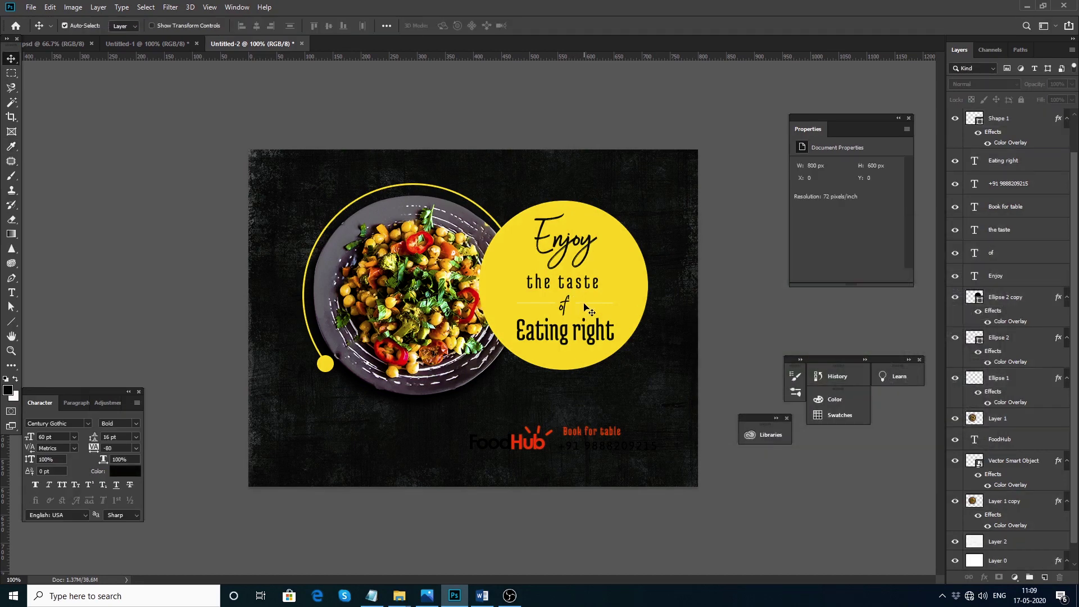
{"action": "left_click", "coordinate": [586, 305], "text": "alt"}
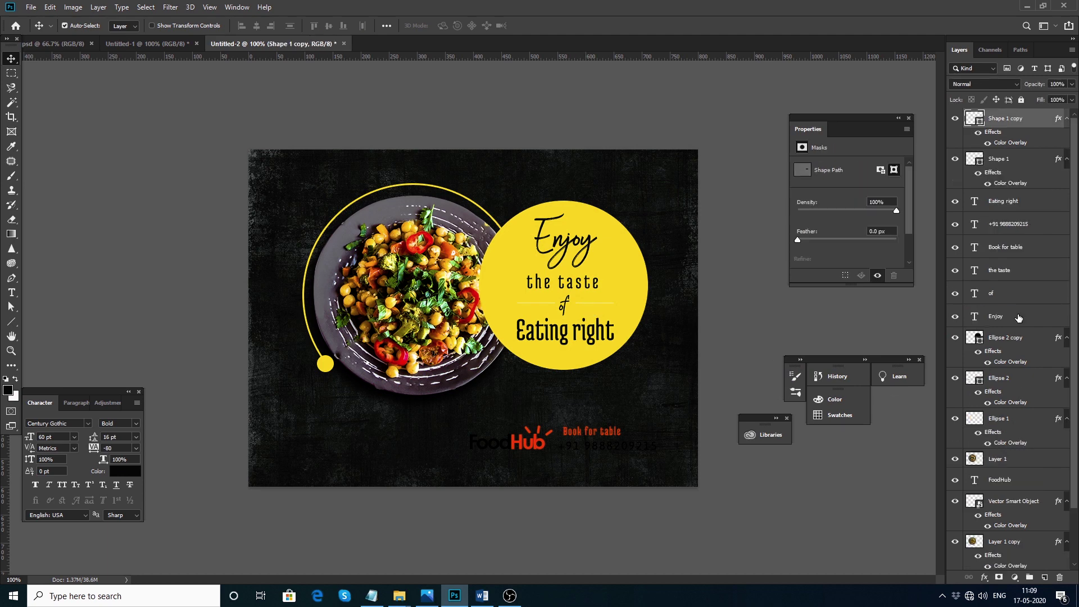
{"action": "double_click", "coordinate": [1017, 144]}
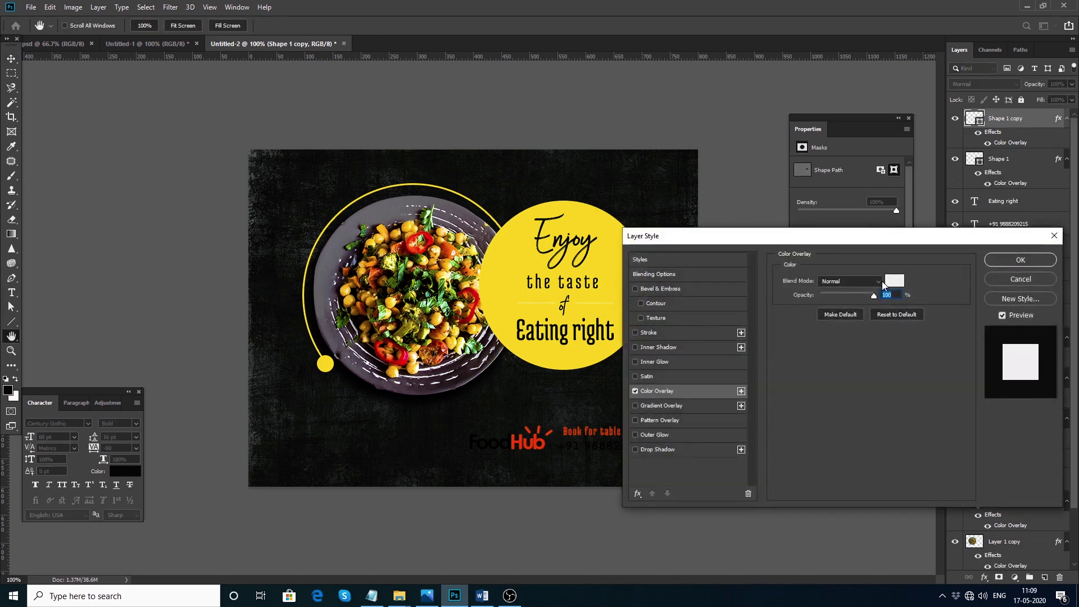
{"action": "left_click", "coordinate": [887, 280]}
{"action": "type", "text": "262925"}
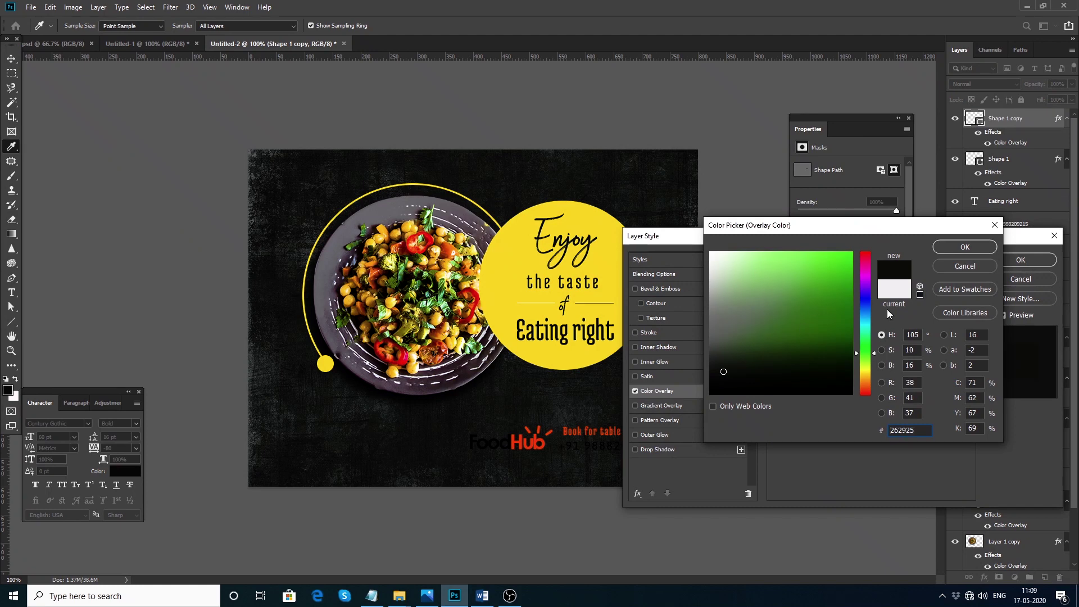
{"action": "left_click", "coordinate": [964, 247]}
{"action": "left_click", "coordinate": [1020, 260]}
{"action": "right_click", "coordinate": [1005, 142]}
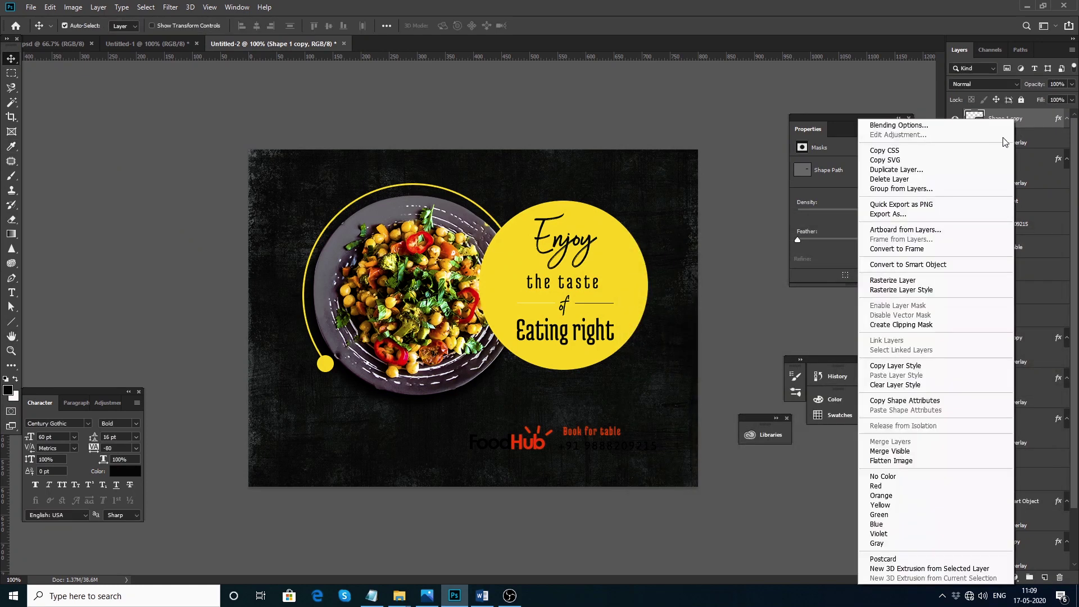
{"action": "left_click", "coordinate": [899, 365]}
{"action": "left_click", "coordinate": [1008, 162]}
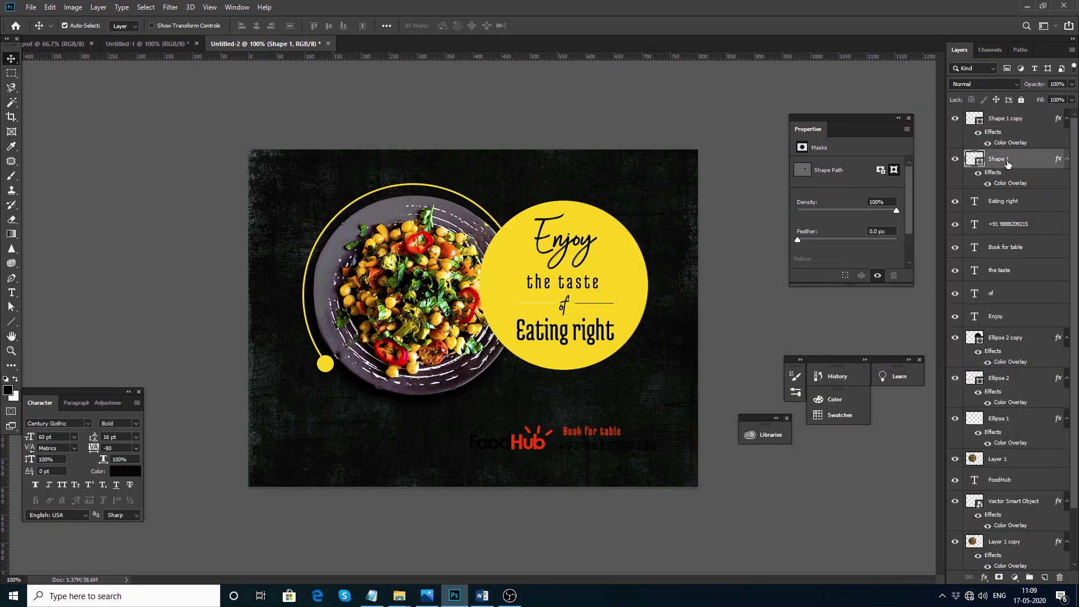
{"action": "right_click", "coordinate": [1008, 162]}
{"action": "left_click", "coordinate": [899, 374]}
Colour the logo's 'Hub' letters yellow #ffe506 and the 'Food' letters white #ffffff
{"action": "double_click", "coordinate": [511, 442]}
{"action": "left_click_drag", "start_coordinate": [512, 441], "coordinate": [545, 444]}
{"action": "left_click", "coordinate": [118, 472]}
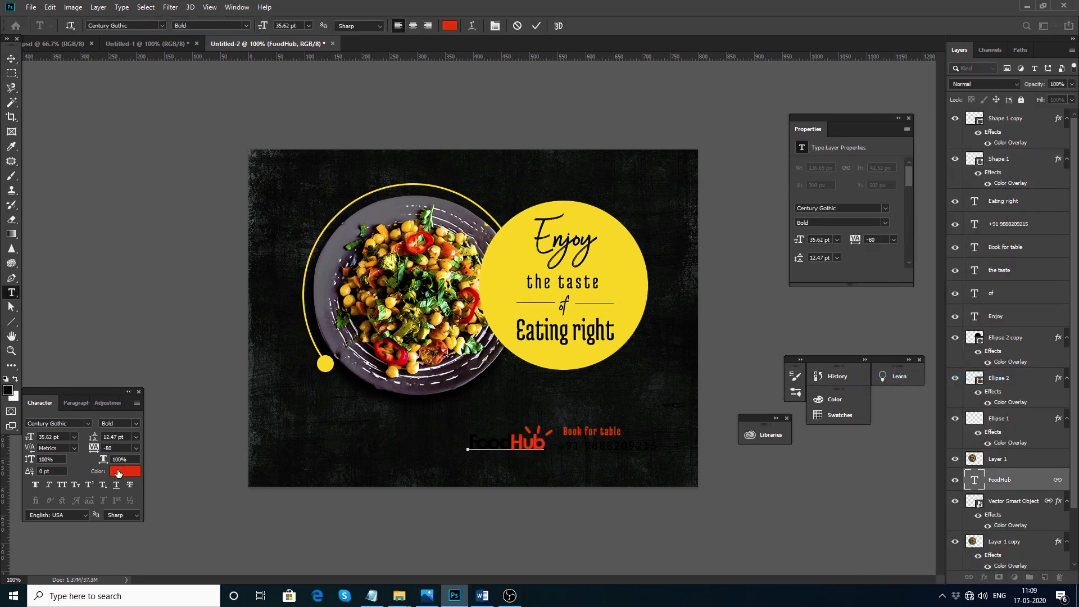
{"action": "left_click", "coordinate": [556, 359]}
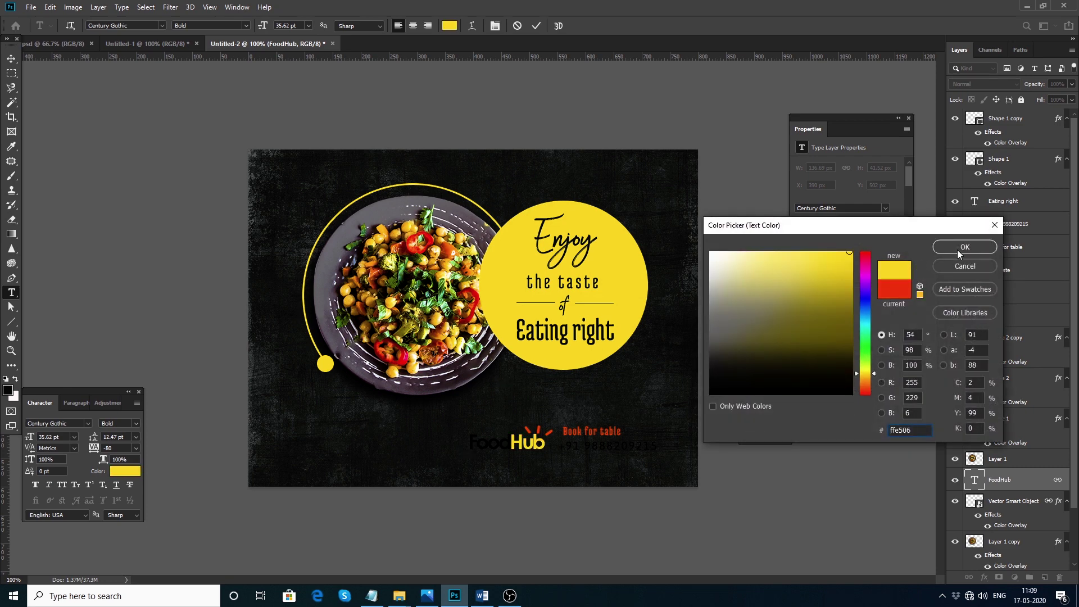
{"action": "left_click", "coordinate": [965, 247]}
{"action": "left_click", "coordinate": [510, 443]}
{"action": "left_click_drag", "start_coordinate": [510, 443], "coordinate": [236, 440]}
{"action": "left_click", "coordinate": [125, 471]}
{"action": "left_click_drag", "start_coordinate": [718, 363], "coordinate": [698, 244]}
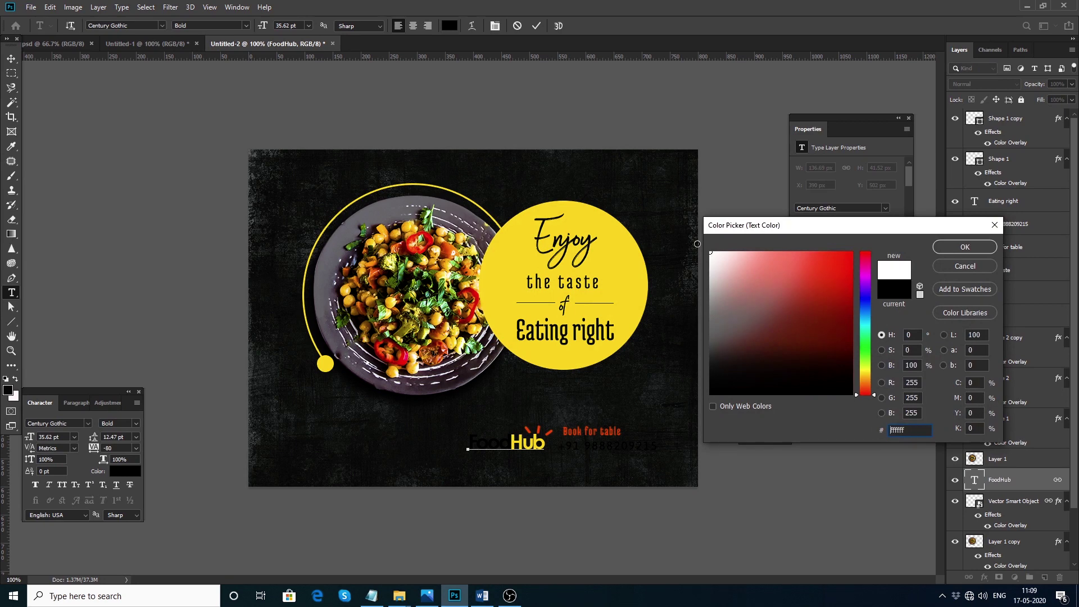
{"action": "left_click", "coordinate": [964, 249]}
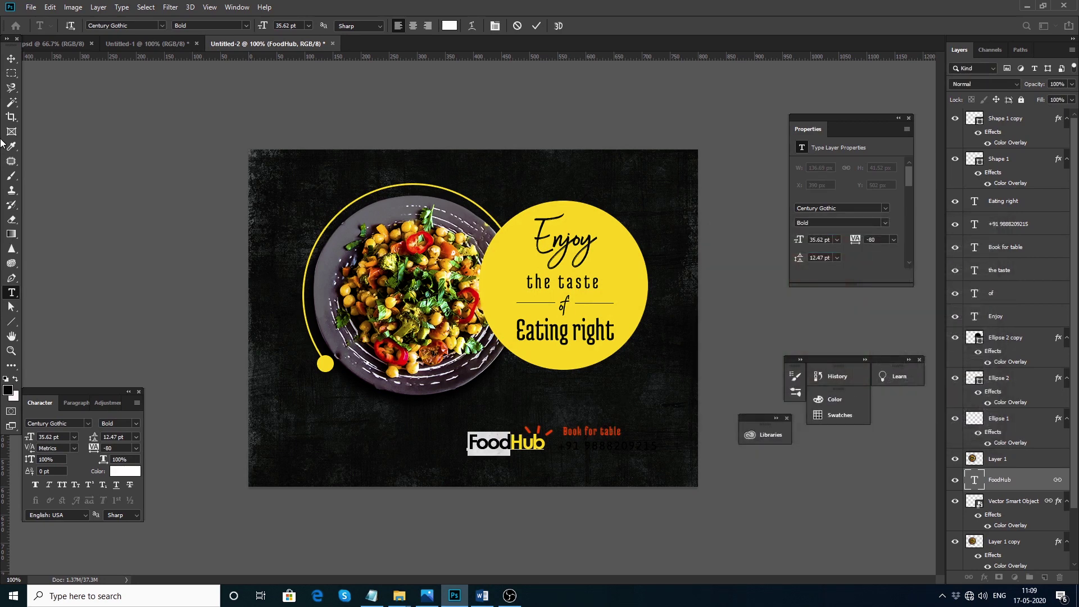
{"action": "left_click", "coordinate": [11, 58]}
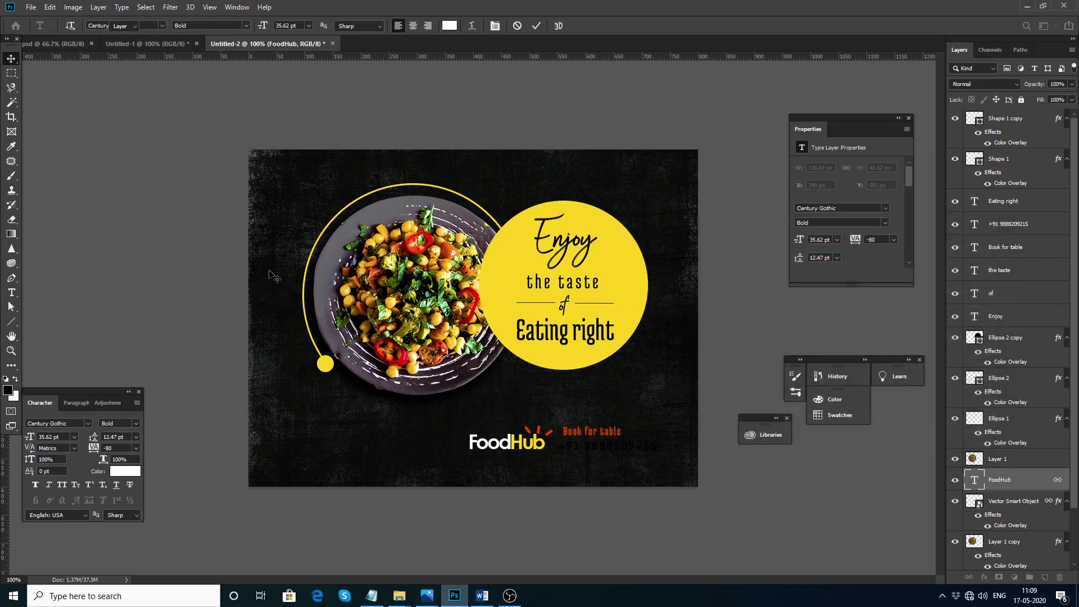
Set the logo icon's Color Overlay to the circle's yellow #ffe506
{"action": "left_click", "coordinate": [539, 436]}
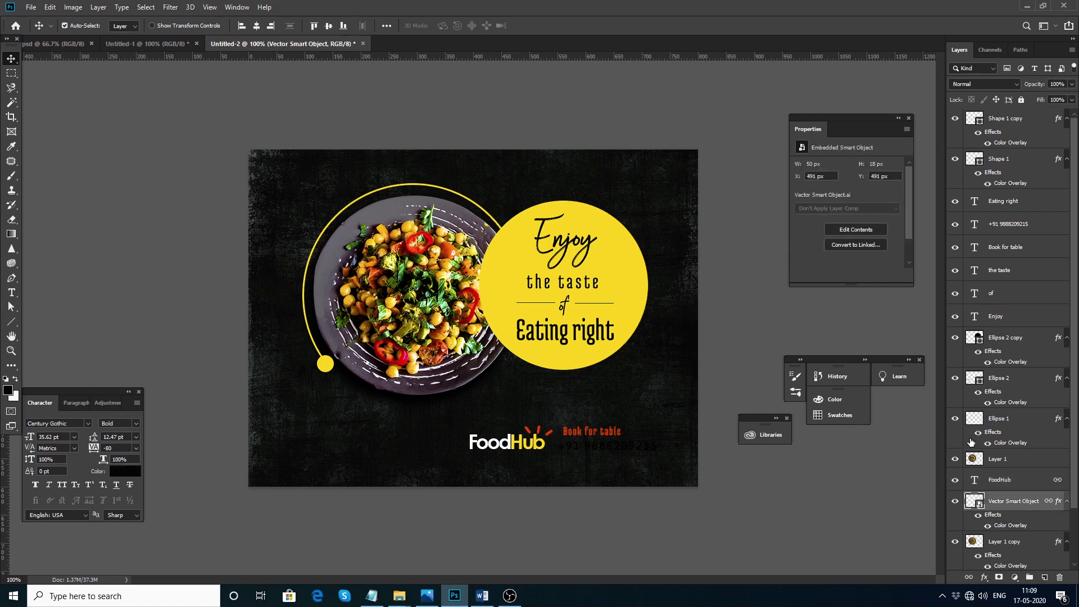
{"action": "double_click", "coordinate": [1004, 531]}
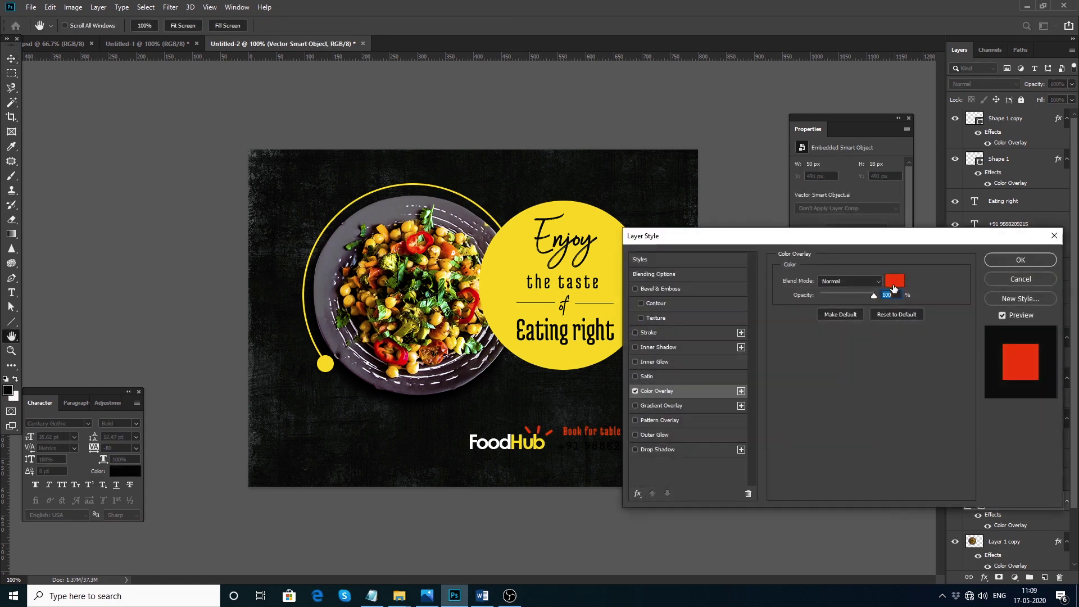
{"action": "left_click", "coordinate": [893, 291]}
{"action": "left_click", "coordinate": [618, 264]}
{"action": "key", "text": "Return"}
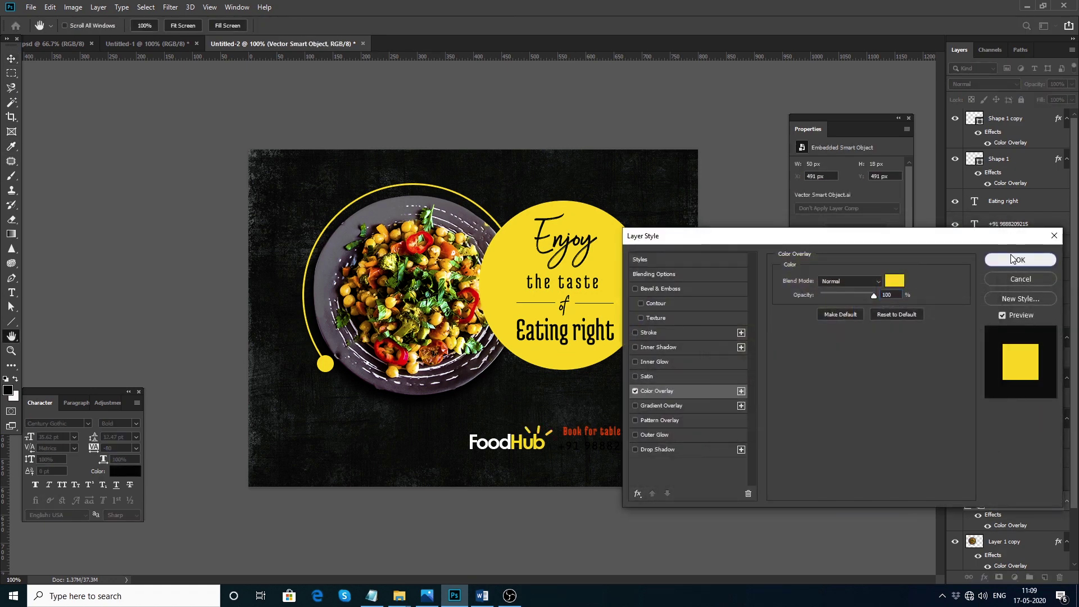
{"action": "key", "text": "Return"}
Make the 'Book for table' line yellow and the phone number line white
{"action": "left_click", "coordinate": [600, 436]}
{"action": "left_click", "coordinate": [125, 471]}
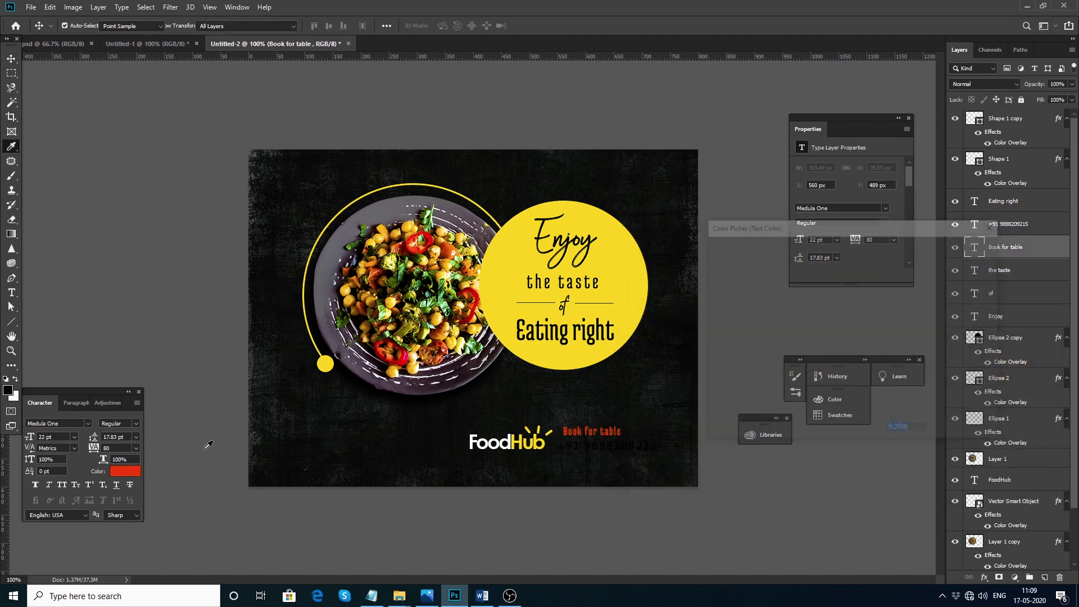
{"action": "left_click", "coordinate": [964, 247]}
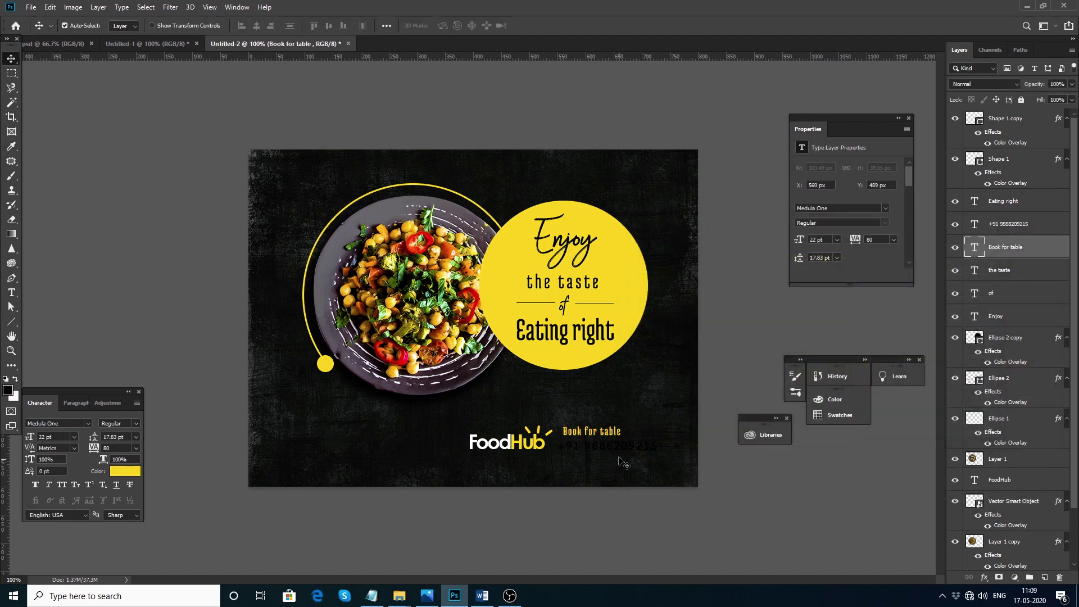
{"action": "left_click", "coordinate": [621, 450]}
{"action": "left_click", "coordinate": [126, 471]}
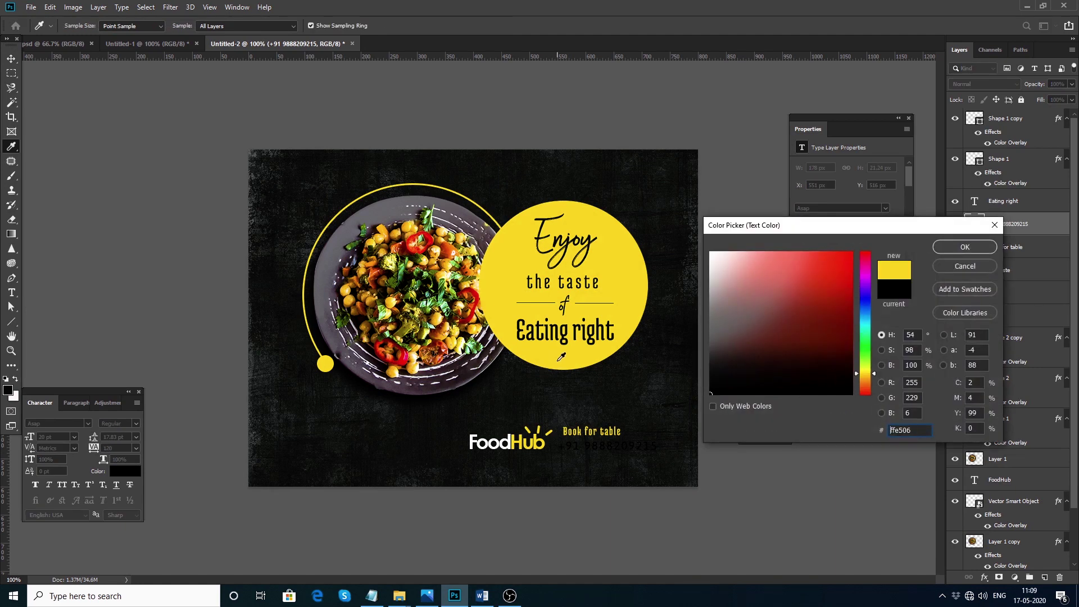
{"action": "left_click_drag", "start_coordinate": [752, 311], "coordinate": [691, 227]}
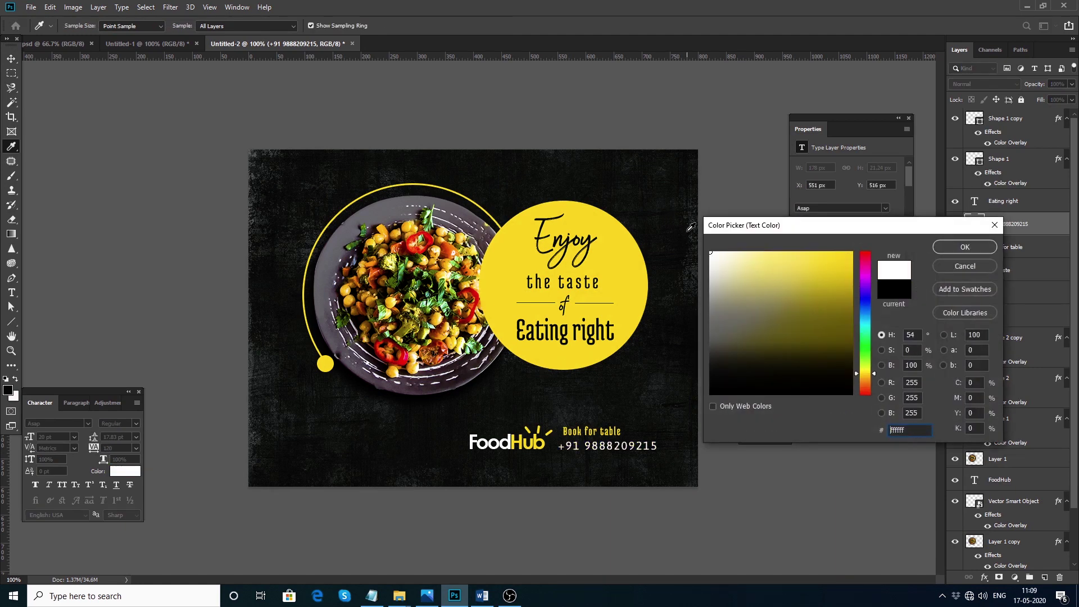
{"action": "left_click", "coordinate": [952, 252]}
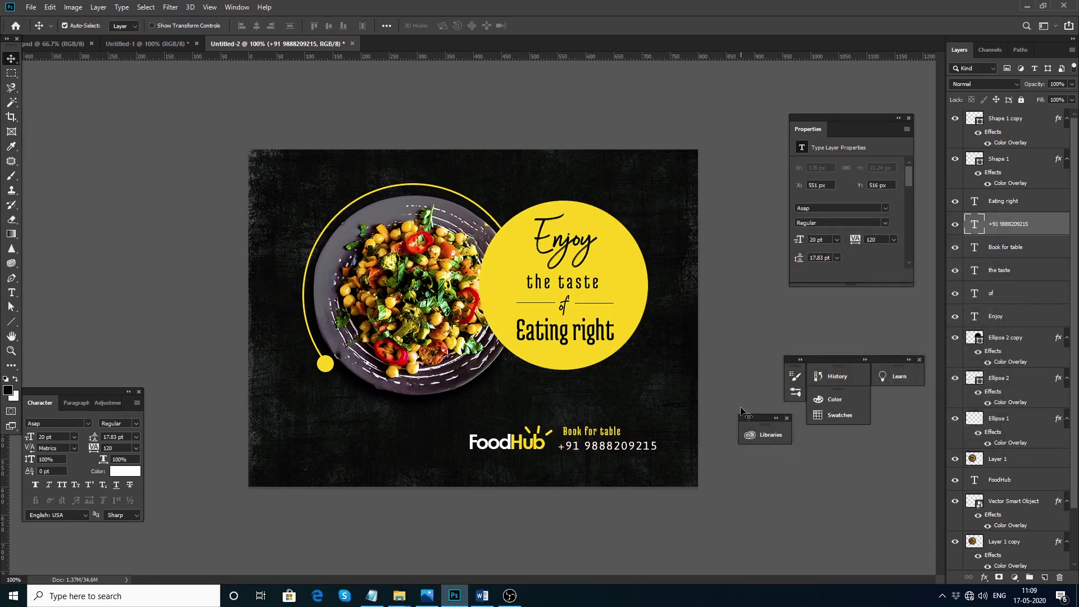
Select the logo, icon, 'Book for table' and phone layers and reposition them near the poster's bottom
{"action": "left_click_drag", "start_coordinate": [760, 513], "coordinate": [458, 421]}
{"action": "left_click_drag", "start_coordinate": [535, 441], "coordinate": [493, 441]}
{"action": "key", "text": "ctrl+z"}
{"action": "left_click", "coordinate": [623, 476]}
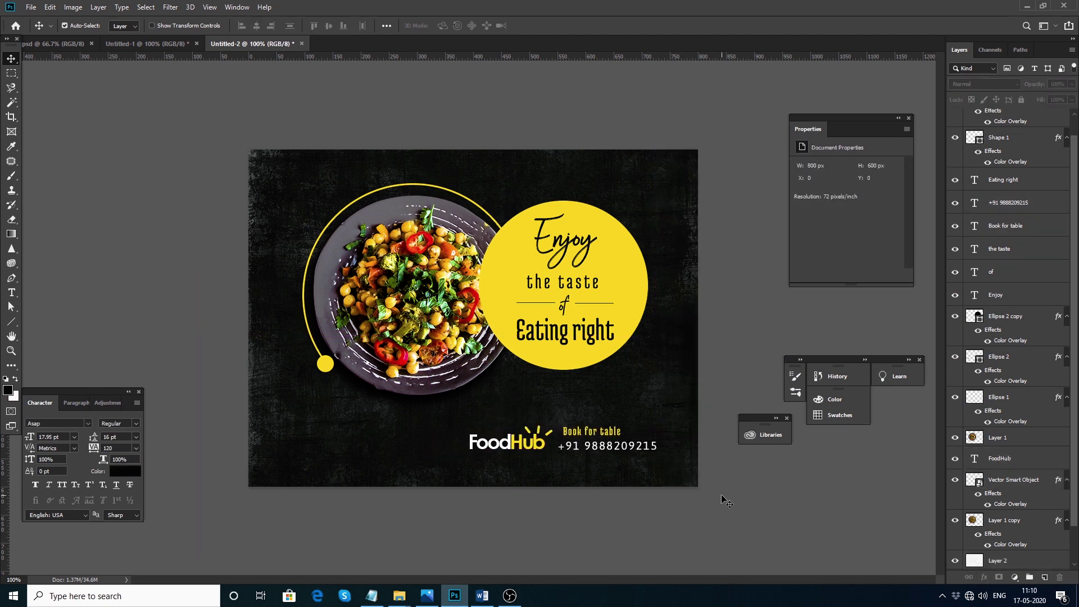
{"action": "left_click_drag", "start_coordinate": [657, 508], "coordinate": [340, 458]}
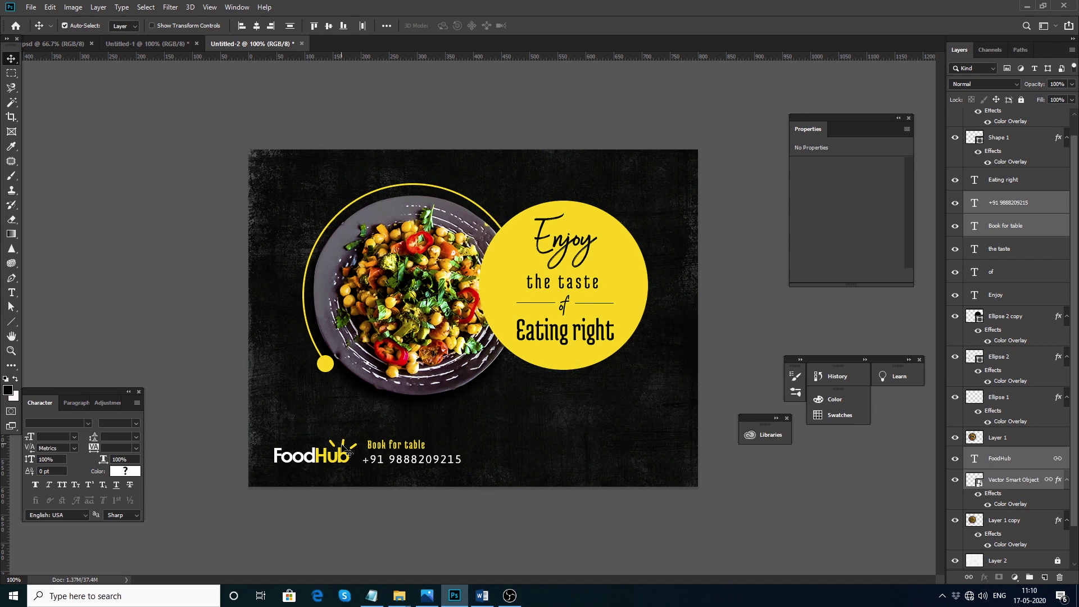
{"action": "left_click_drag", "start_coordinate": [349, 462], "coordinate": [398, 454]}
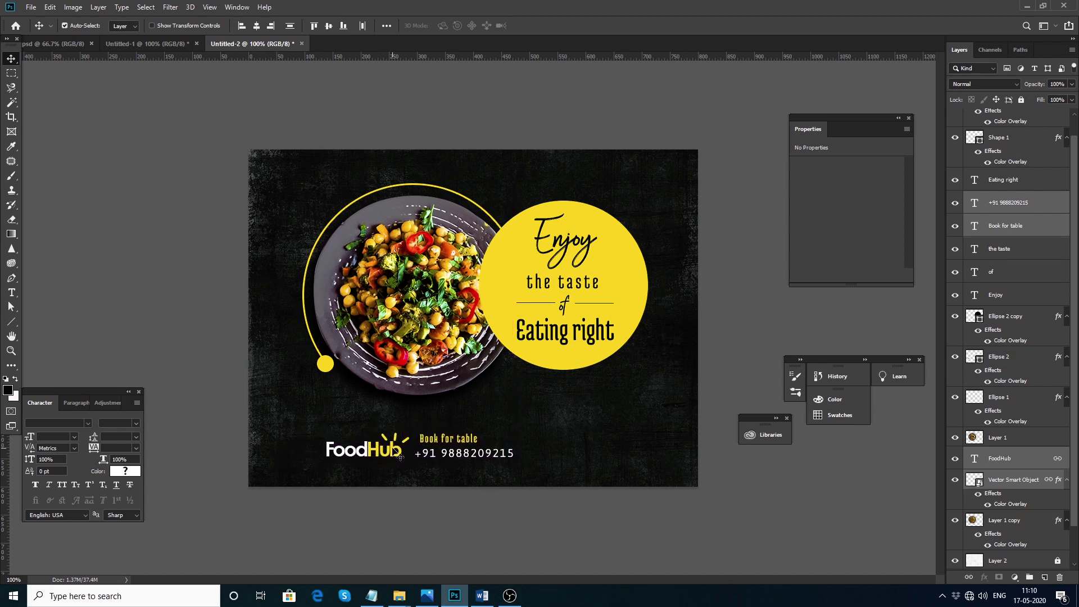
{"action": "left_click", "coordinate": [75, 7]}
{"action": "left_click", "coordinate": [90, 103]}
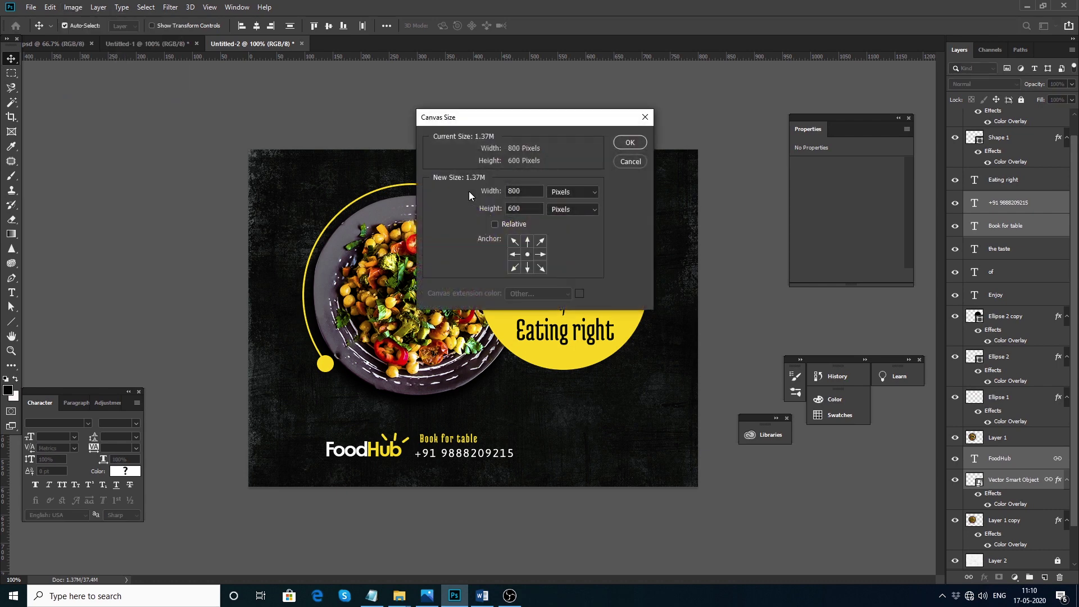
{"action": "double_click", "coordinate": [513, 190]}
{"action": "type", "text": "7500"}
{"action": "key", "text": "Return"}
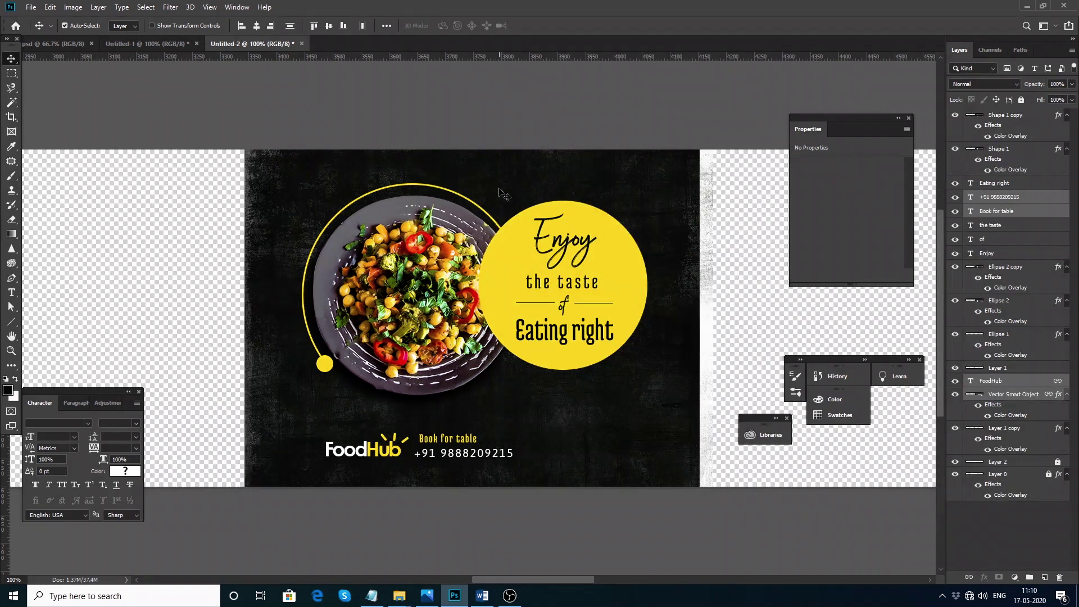
{"action": "key", "text": "ctrl+z"}
{"action": "left_click", "coordinate": [73, 7]}
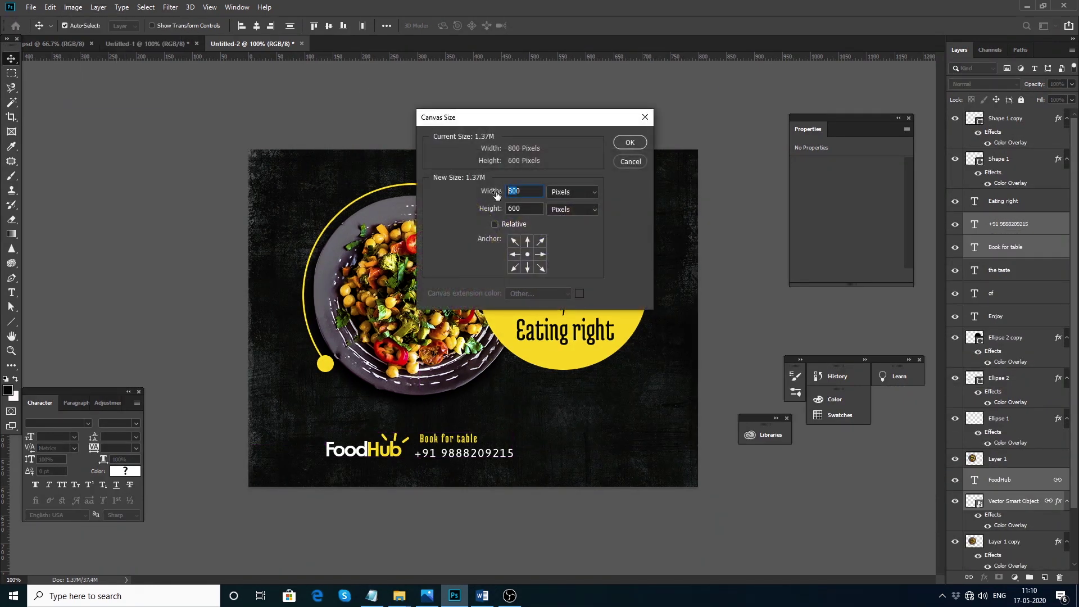
{"action": "key", "text": "Escape"}
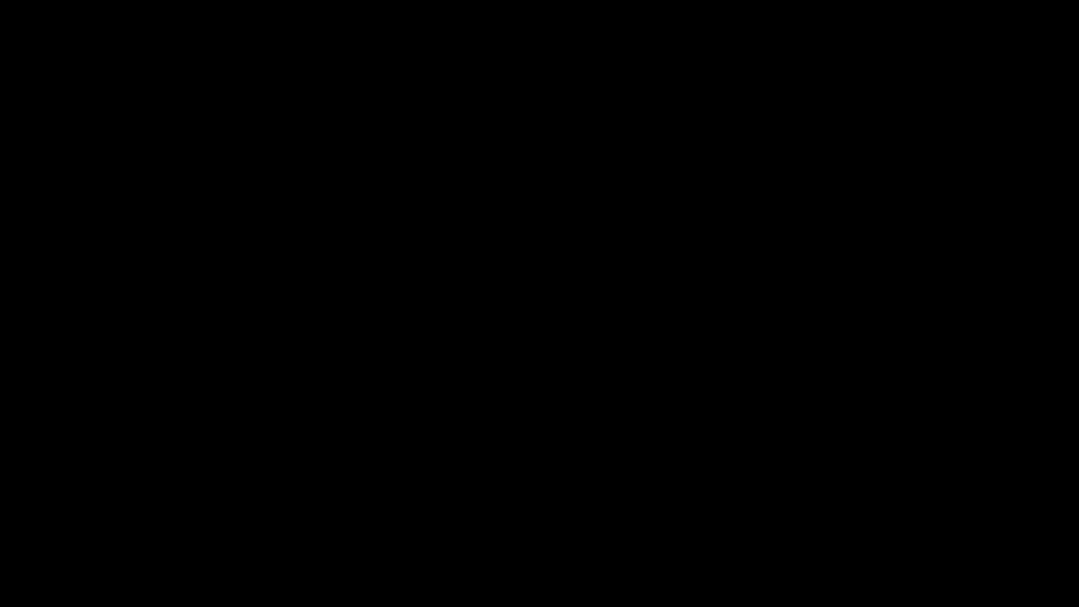